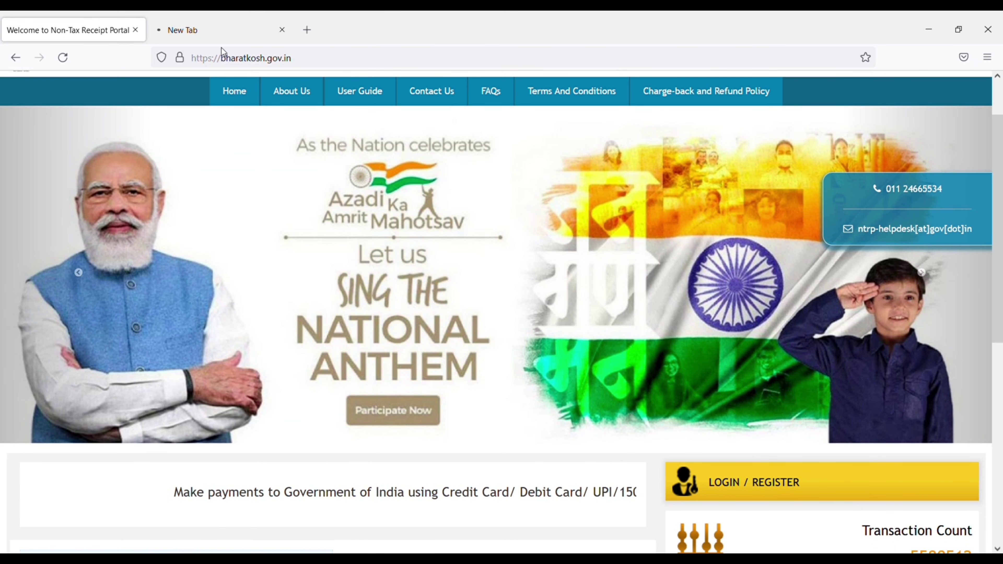
- Start a new-user registration from the login page and dismiss the password rules alert
click(783, 482)
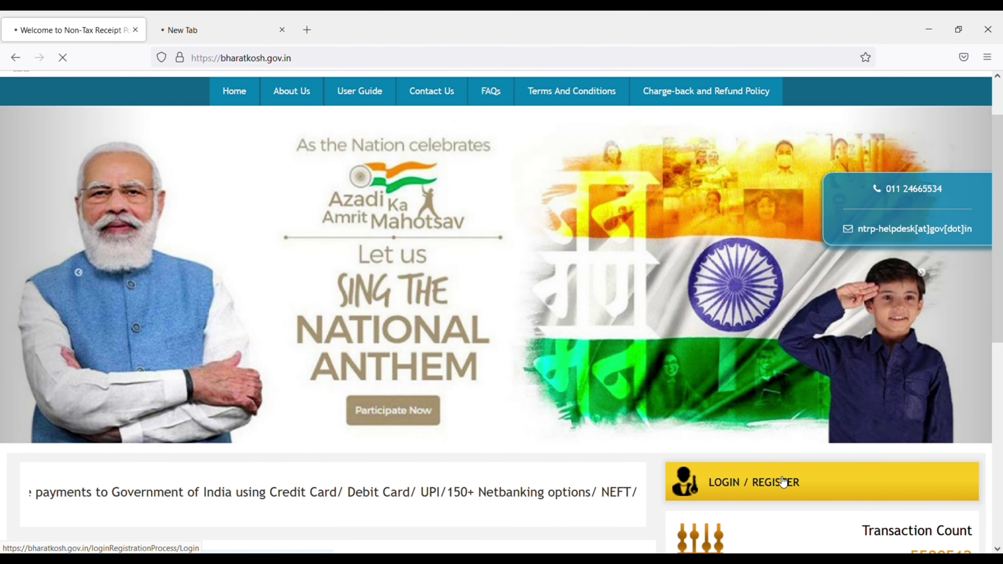
scroll(999, 296, down, 3)
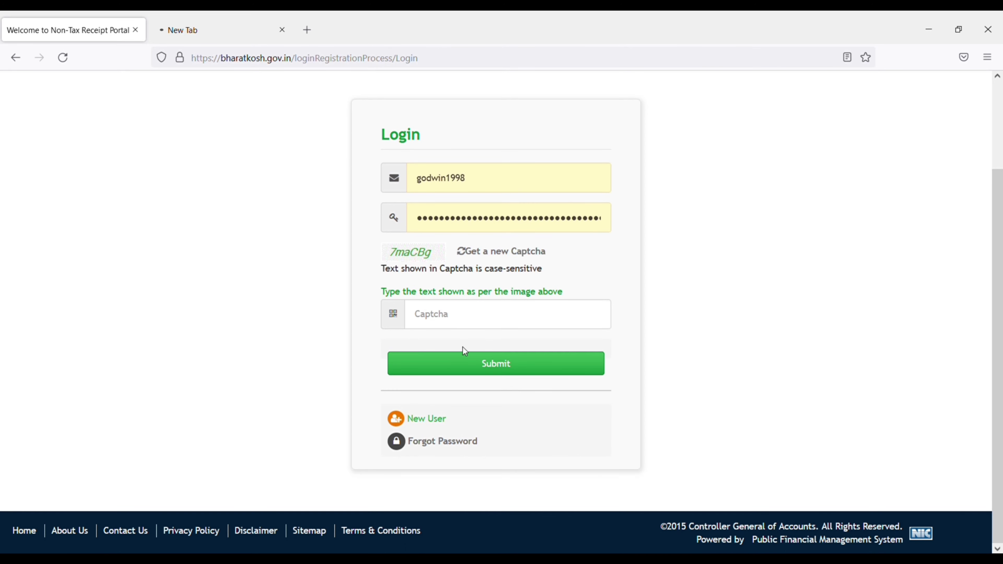
click(417, 422)
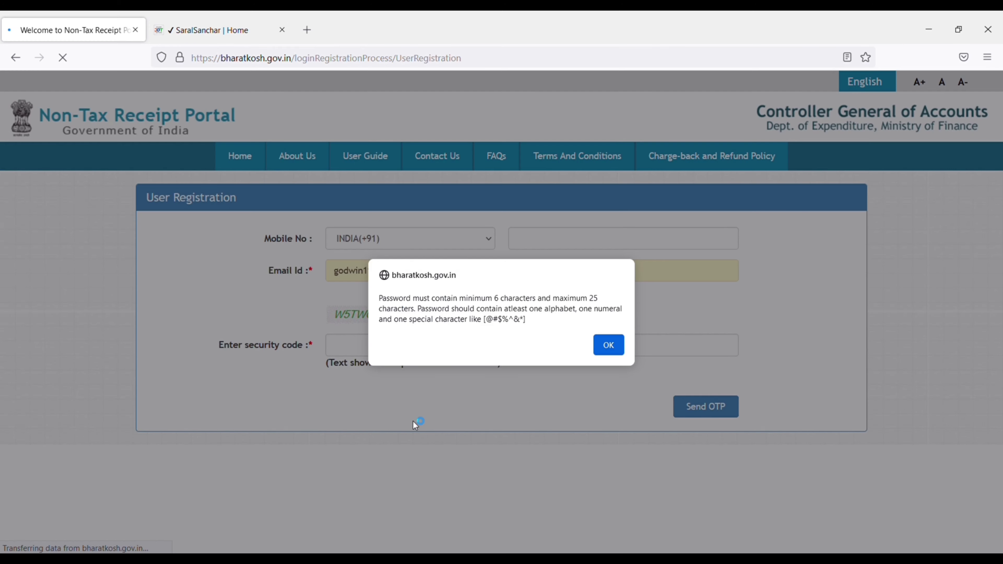
click(608, 345)
- Enter the mobile number, the e-mail address and the security code, then verify the received OTP
click(564, 347)
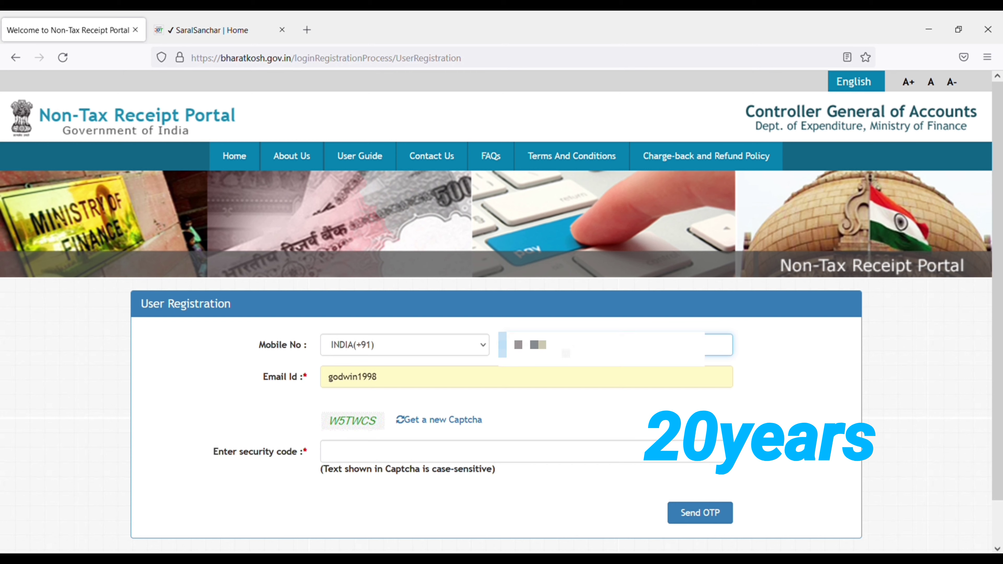
double_click(330, 378)
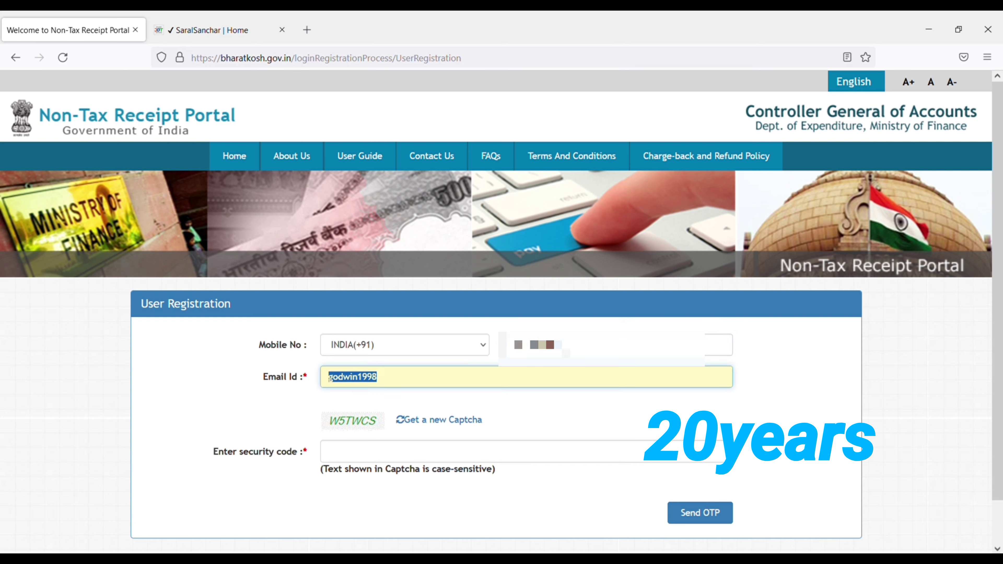
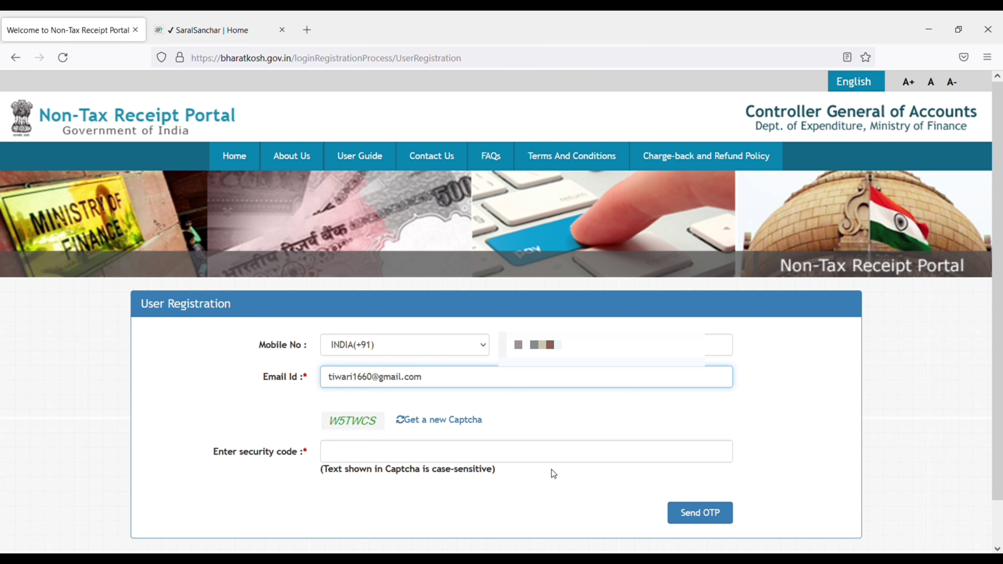
click(480, 458)
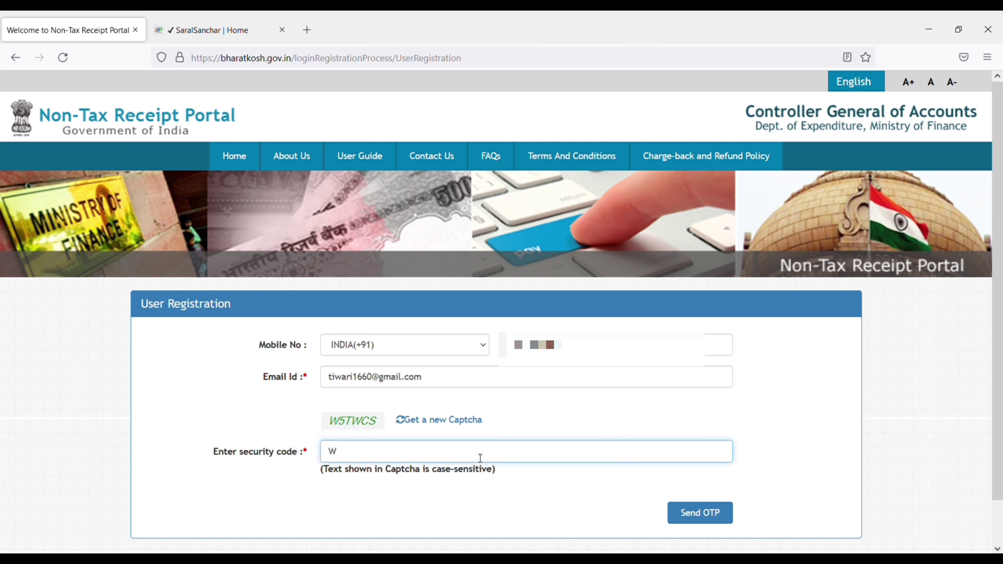
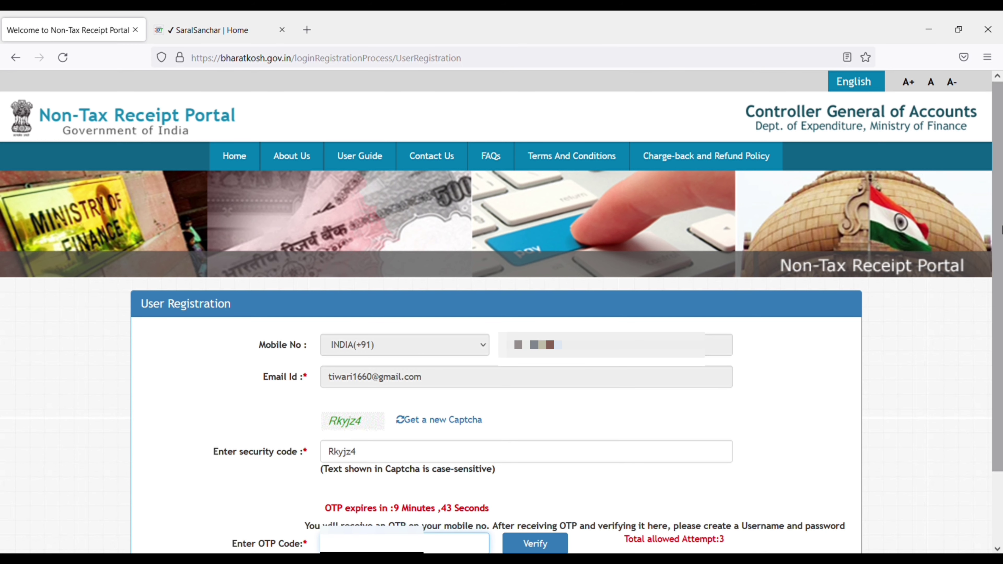
key(Tab)
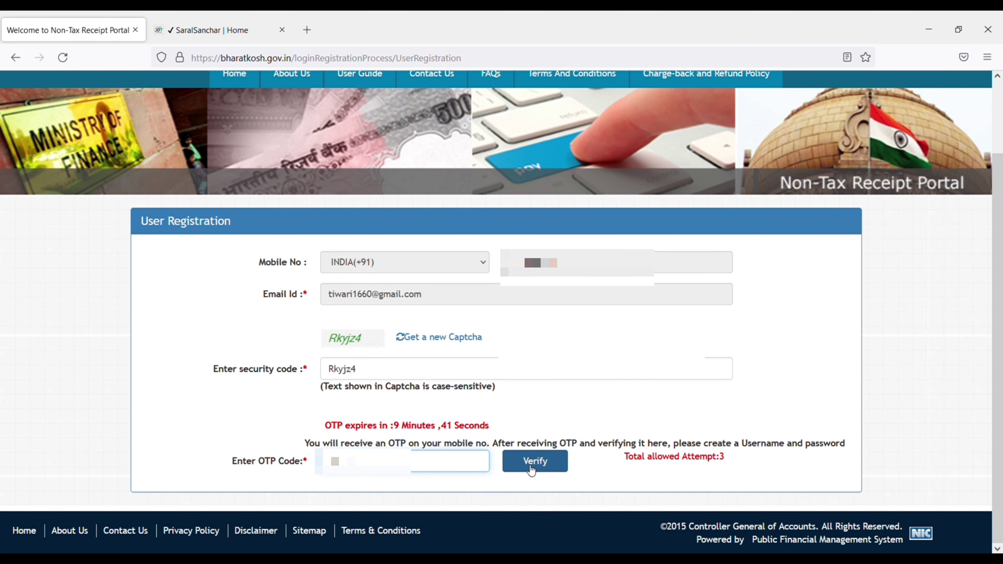
click(531, 470)
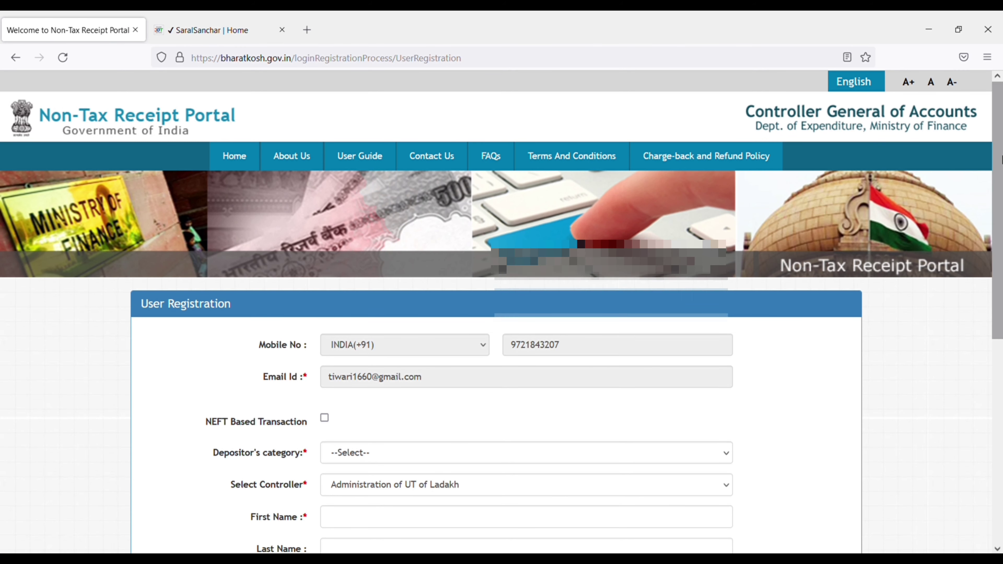
- Set Depositor's category to Individual and the controller to TELECOMMUNICATIONS
scroll(291, 318, down, 4)
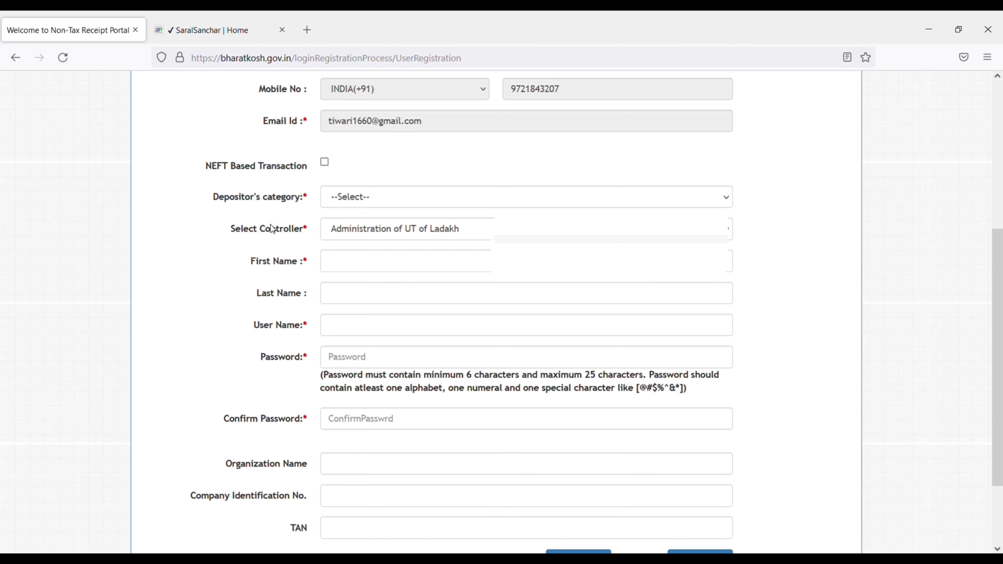
click(421, 199)
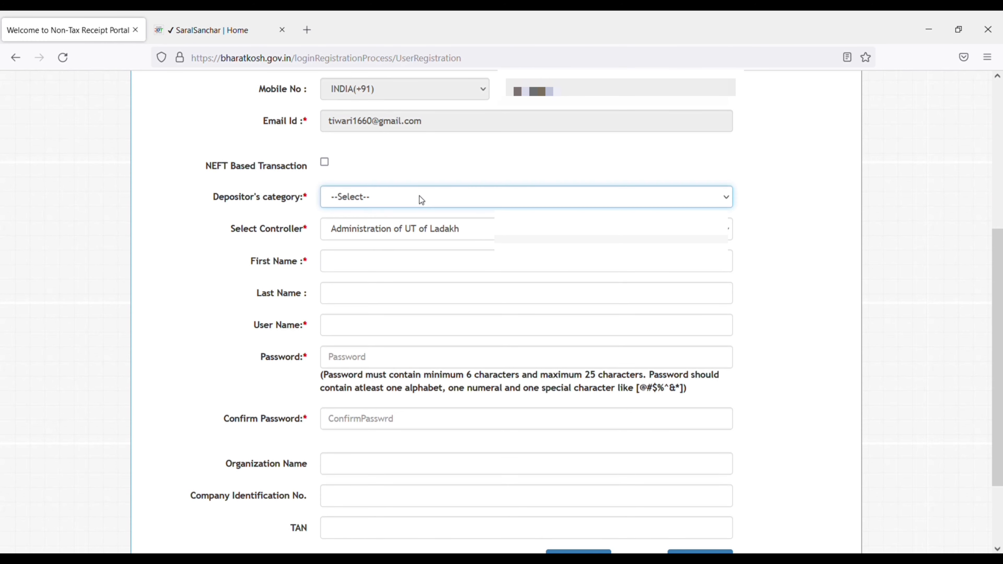
click(425, 242)
click(449, 234)
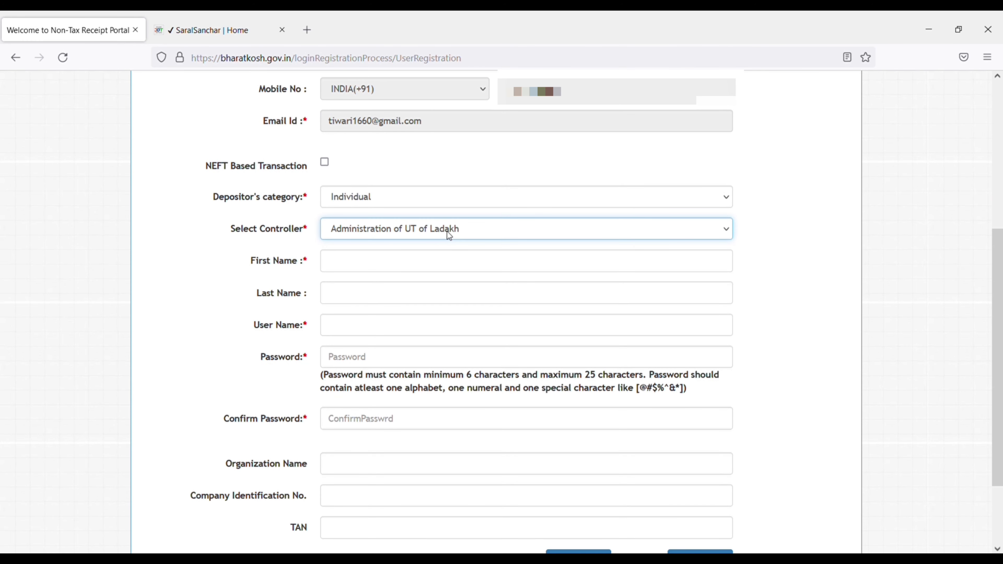
click(473, 312)
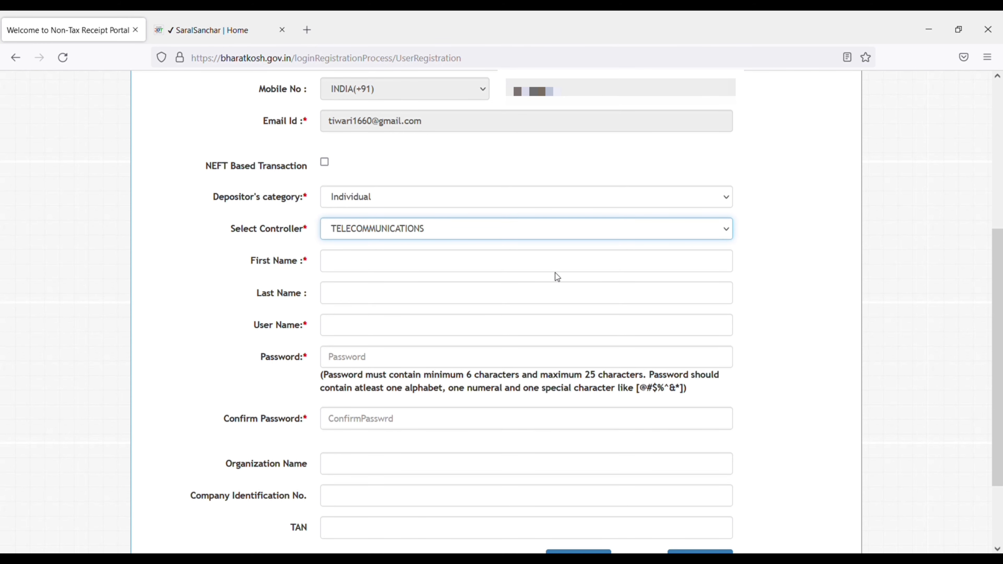
- Fill in the first name, last name and user name fields
click(551, 265)
text(A)
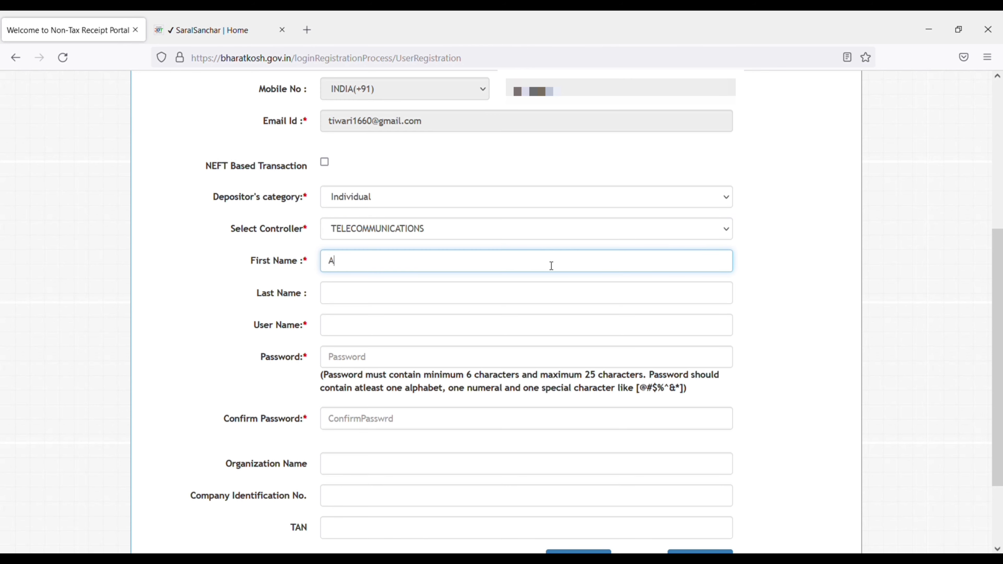
text(j)
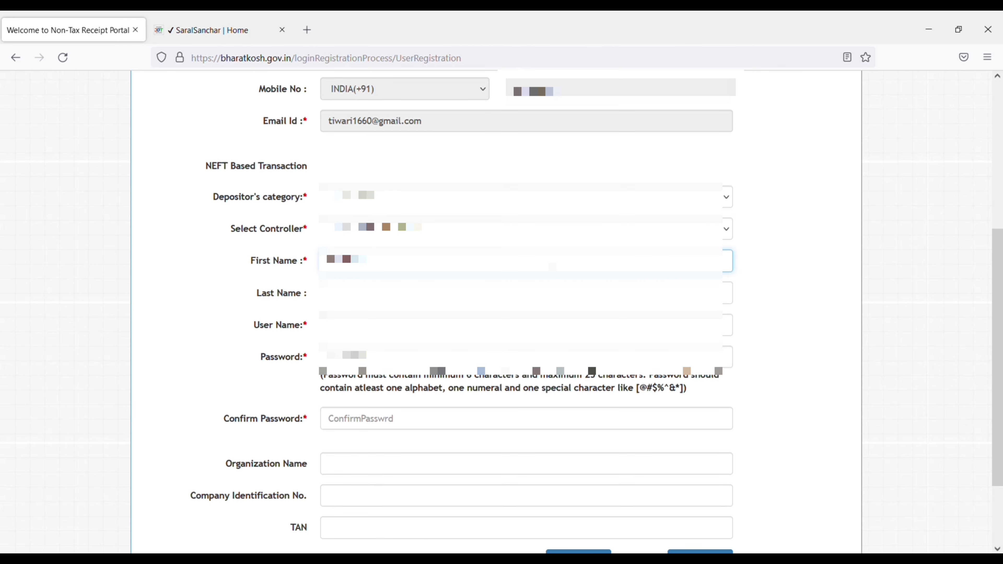
key(Tab)
key(Tab)
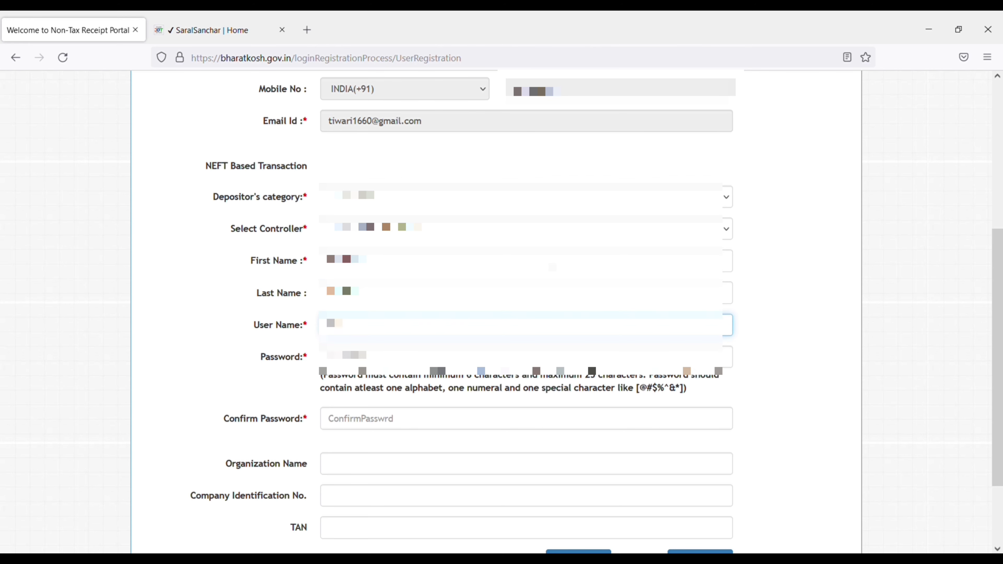
text(a)
key(Tab)
- Paste the account password into both Password and Confirm Password
text(a)
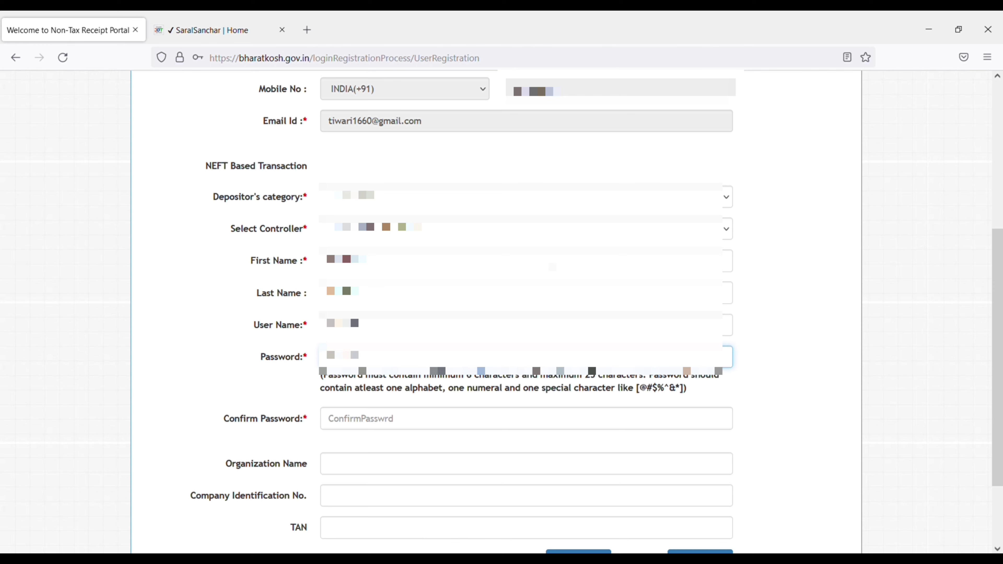
key(ctrl+v)
key(Tab)
text(a)
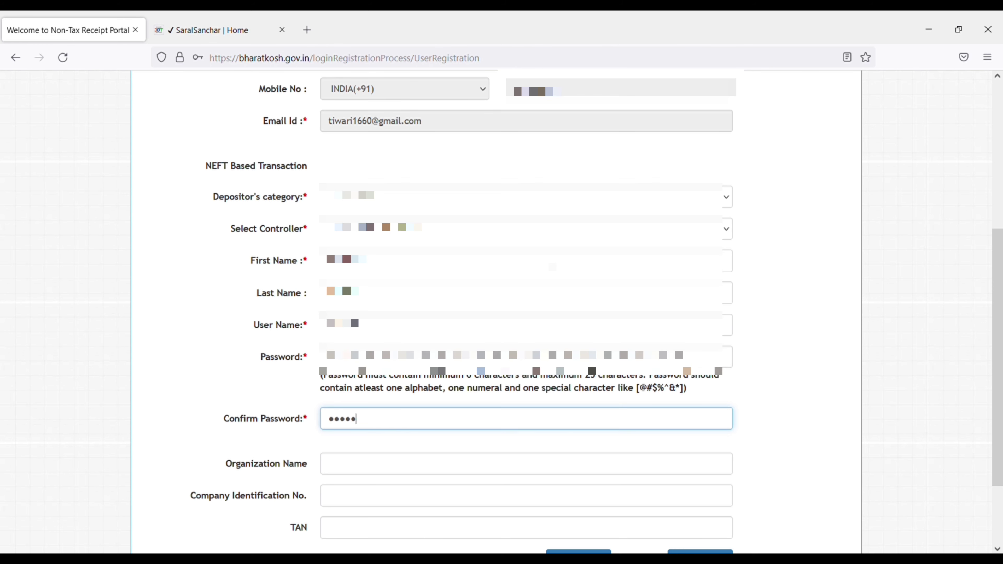
key(ctrl+v)
key(Tab)
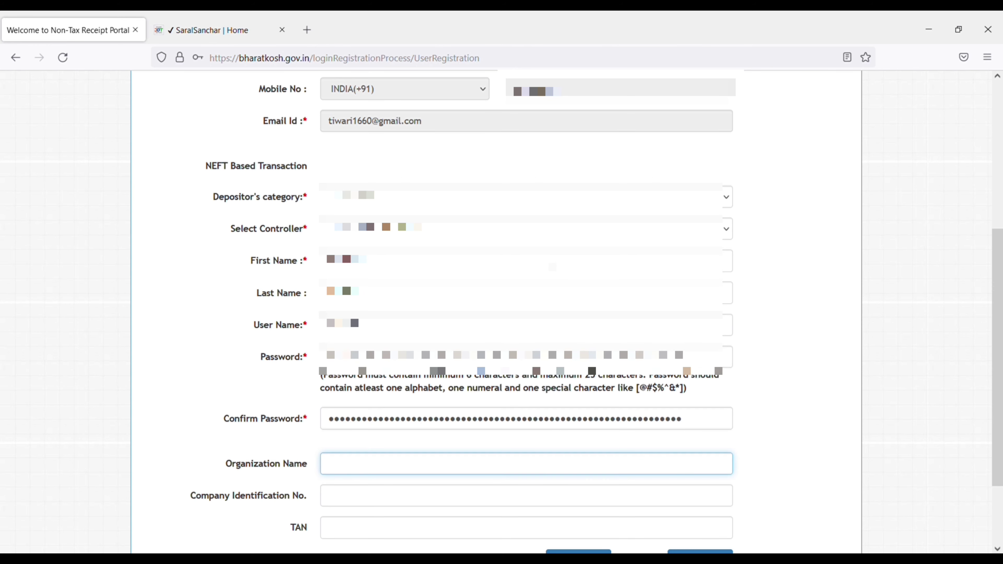
scroll(1001, 255, down, 3)
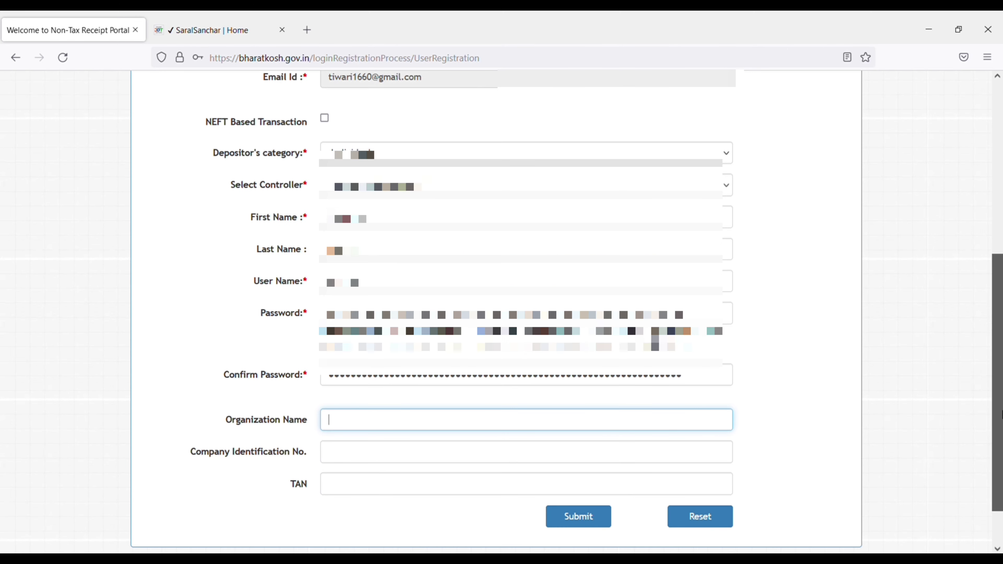
scroll(1000, 415, up, 2)
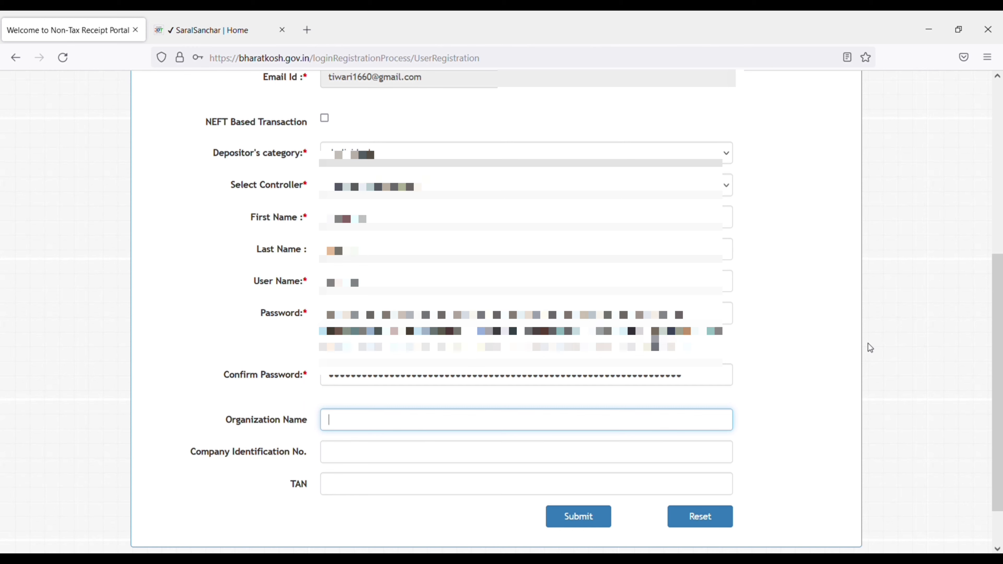
- Resubmit the registration with a new user name and re-entered passwords after the 'already registered' error
click(578, 521)
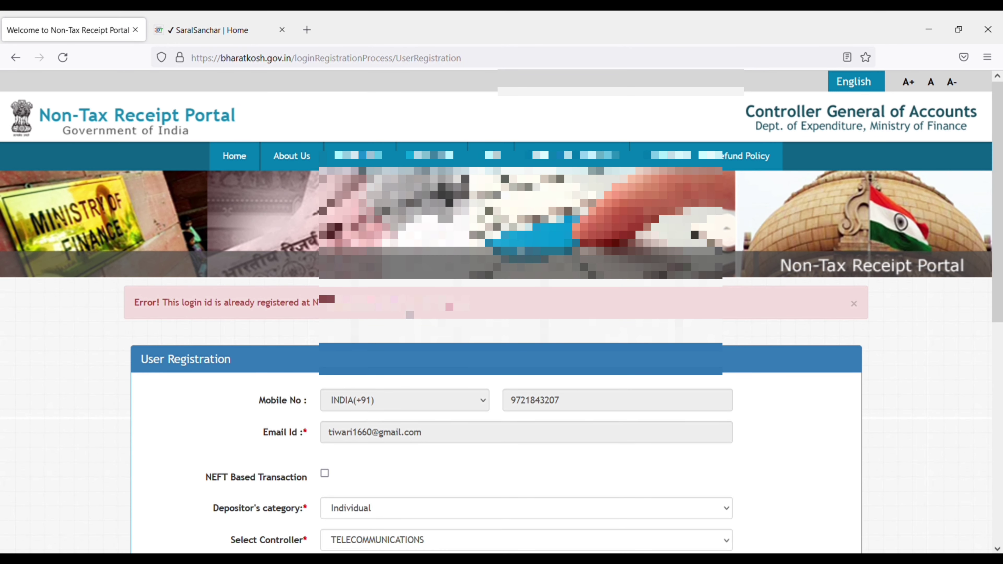
drag(997, 206, 1001, 402)
click(352, 268)
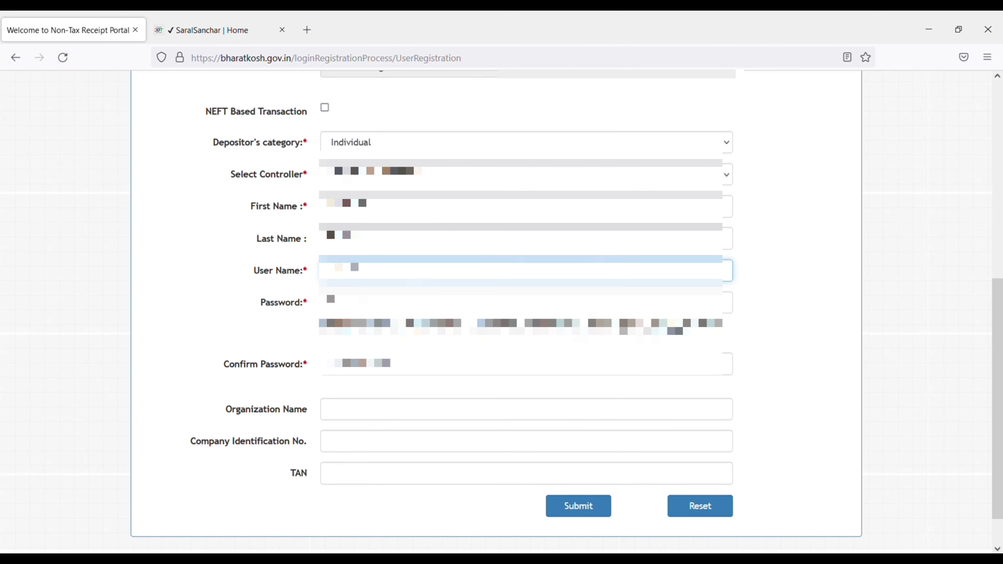
click(513, 302)
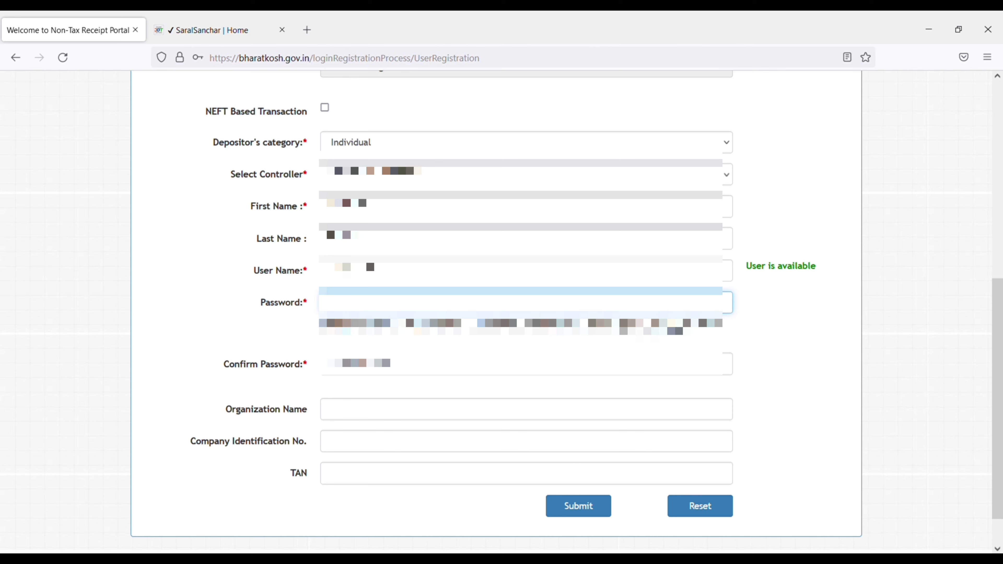
click(525, 364)
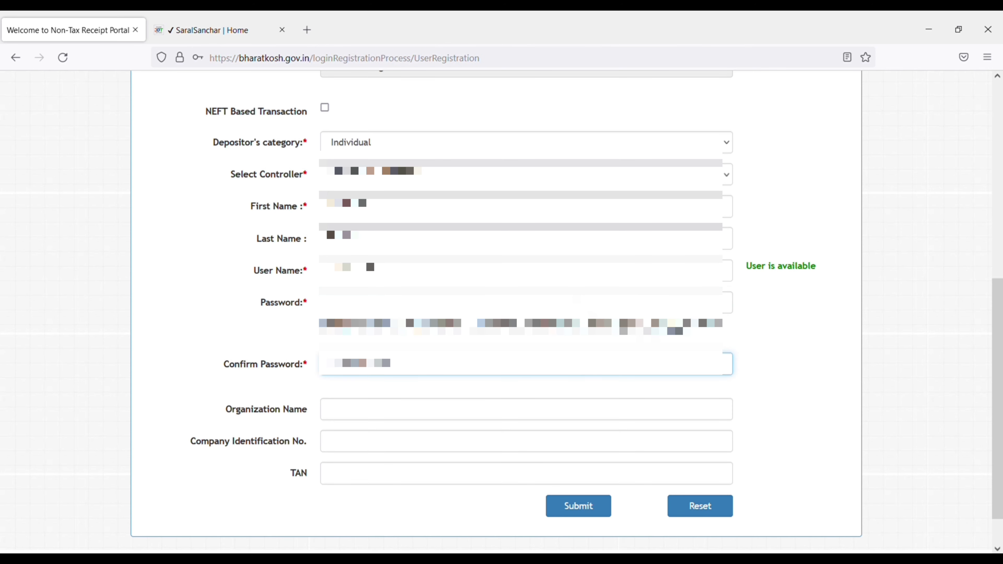
text(12)
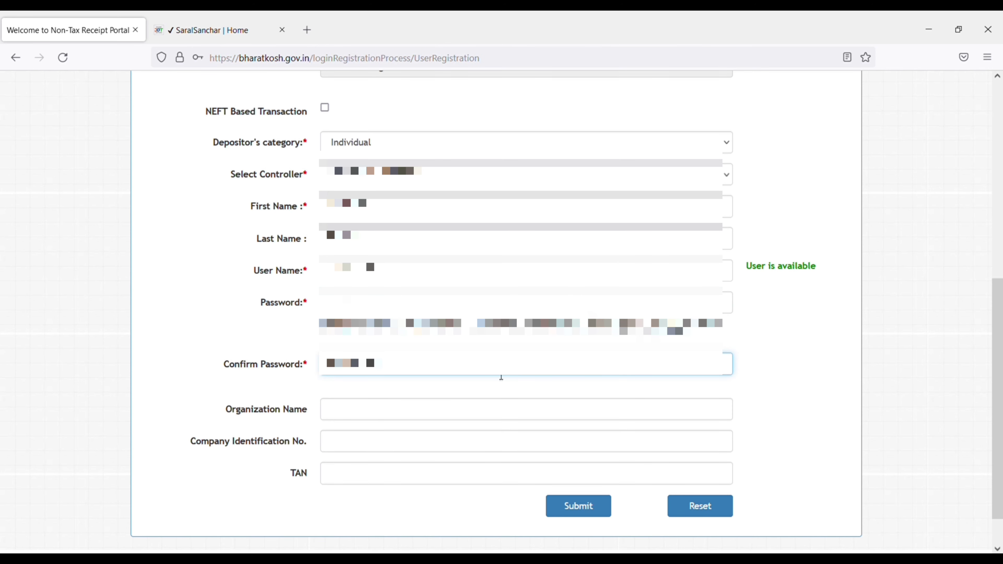
click(574, 511)
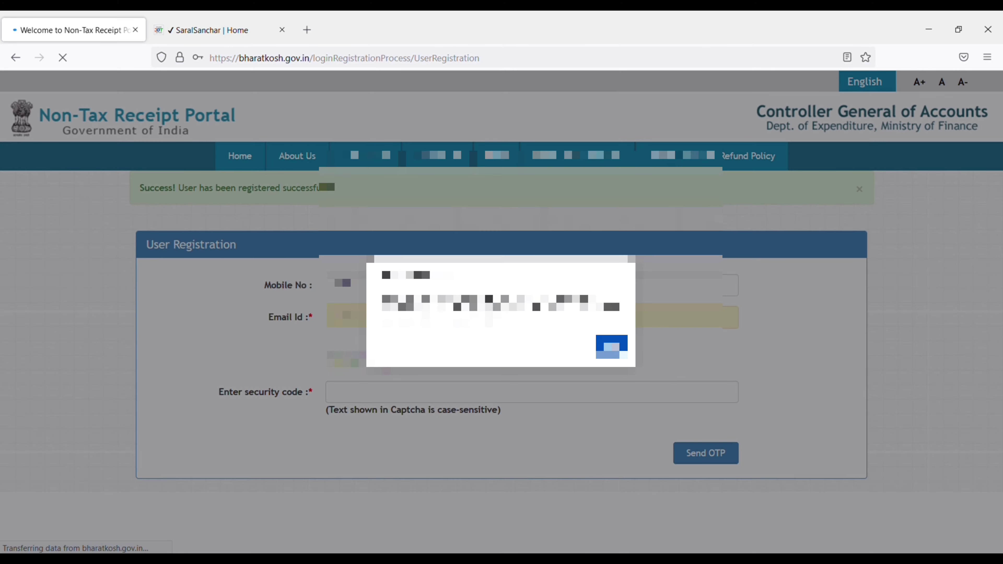
click(614, 346)
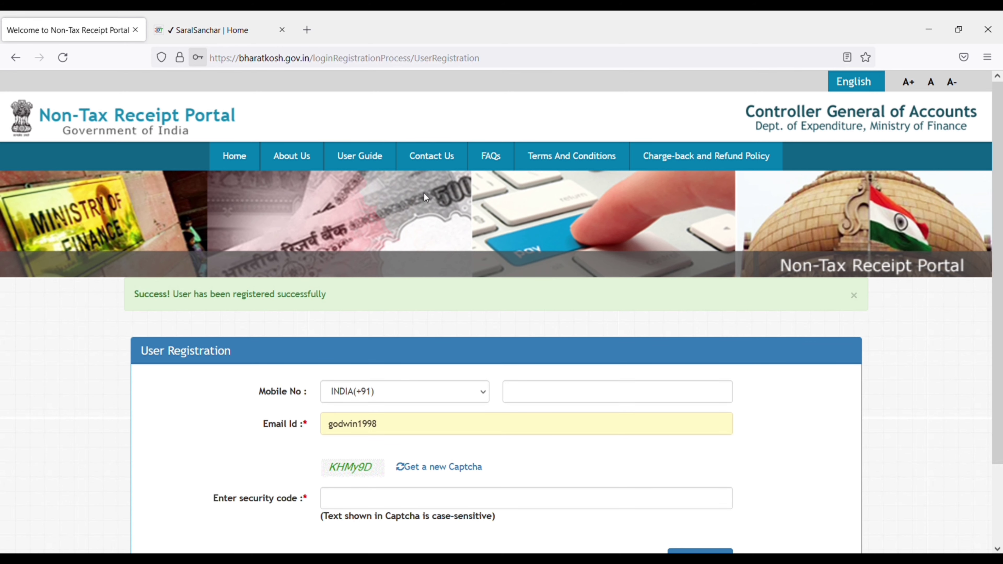
- Go back to the Bharatkosh home page and open the login page
scroll(999, 301, down, 3)
scroll(718, 299, up, 3)
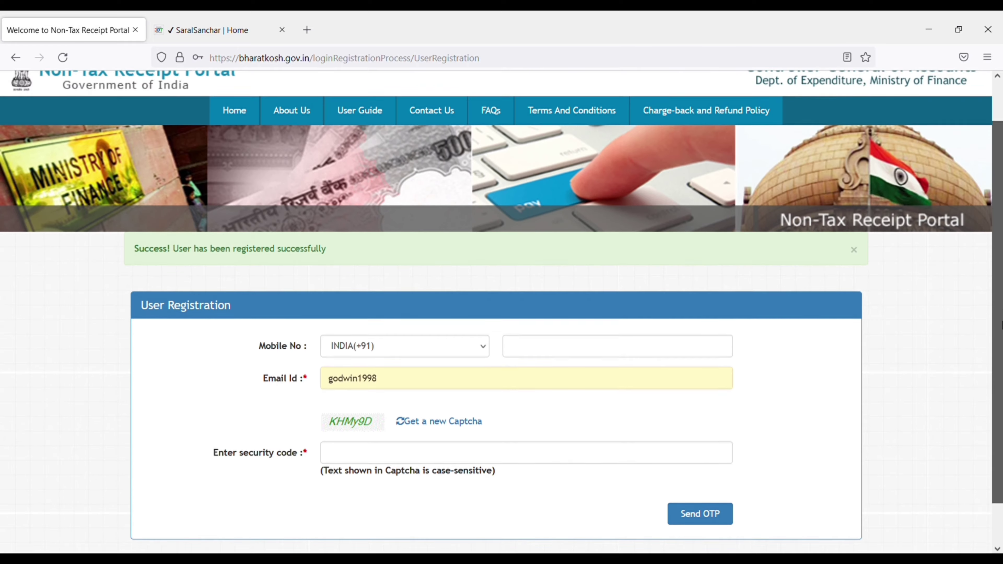
click(239, 157)
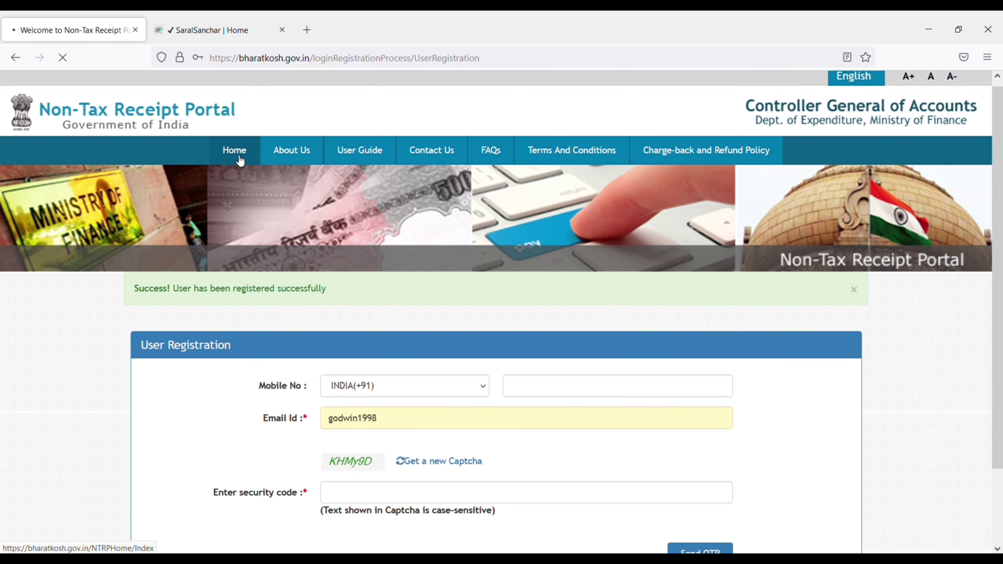
scroll(940, 331, down, 3)
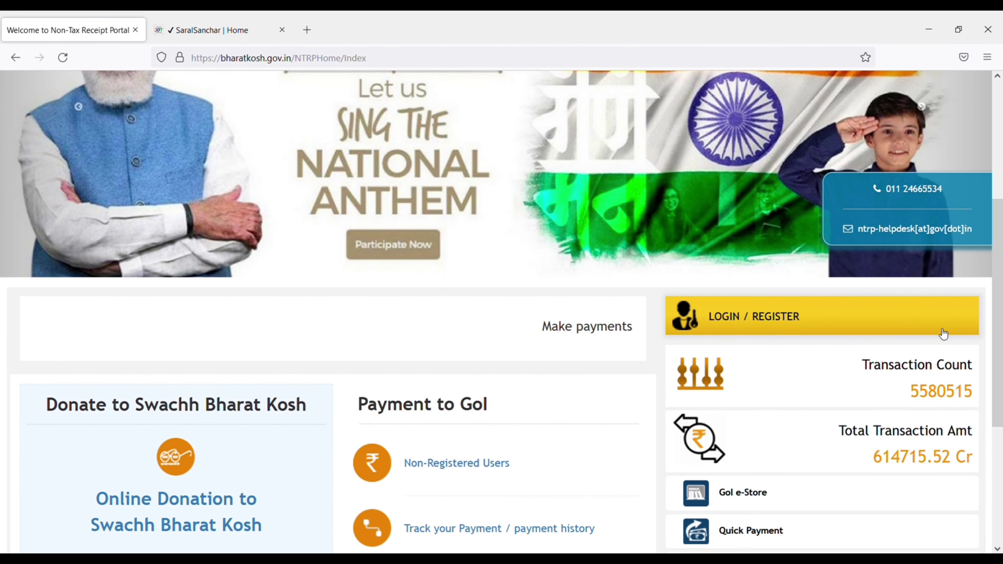
click(714, 316)
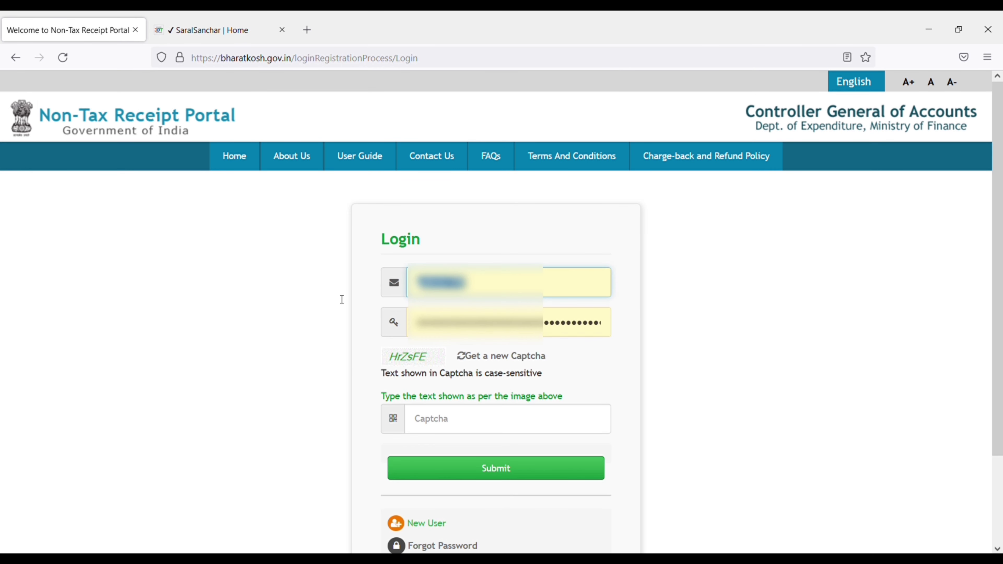
- Log in with the new account's user name, password and the captcha
text(username)
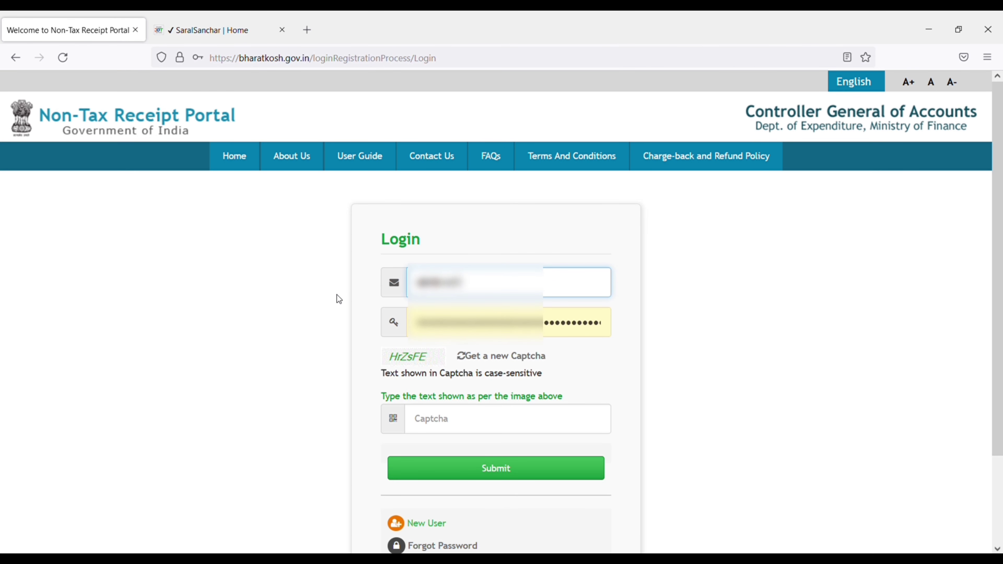
key(Tab)
text(password)
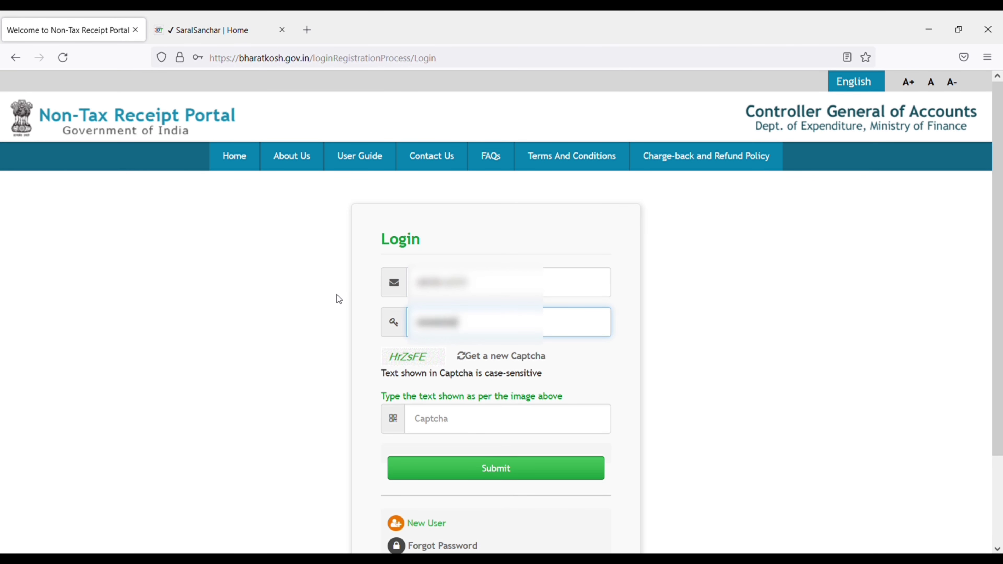
key(Tab)
text(HrZ)
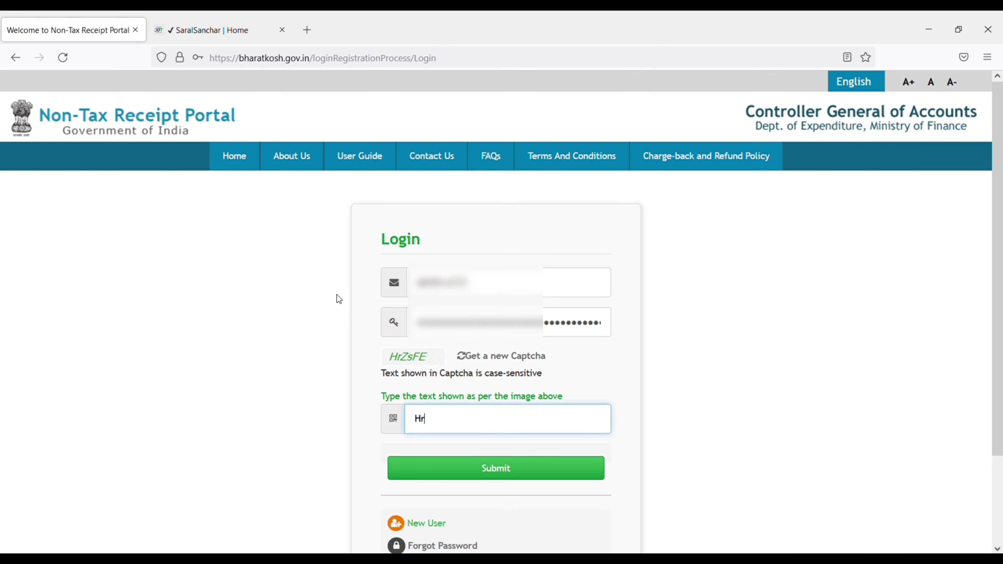
text(sFE)
click(440, 480)
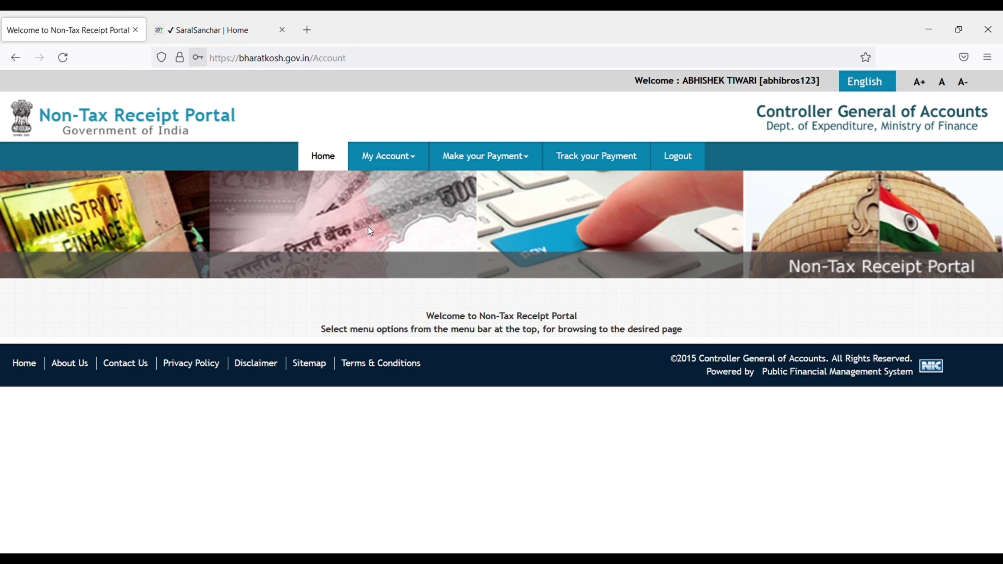
- Open the Receipt for DoT payment and search the list of payment purposes
click(507, 158)
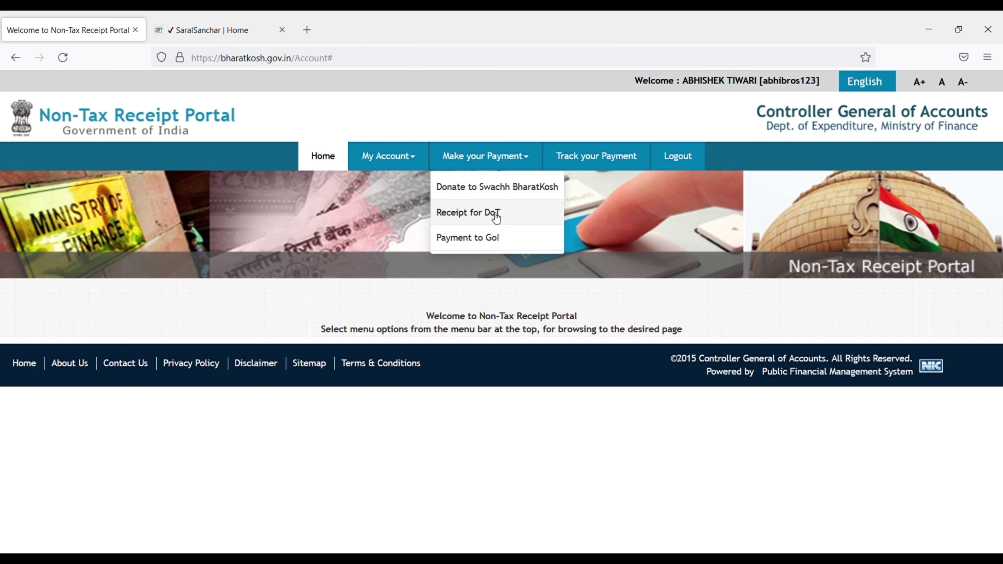
click(449, 511)
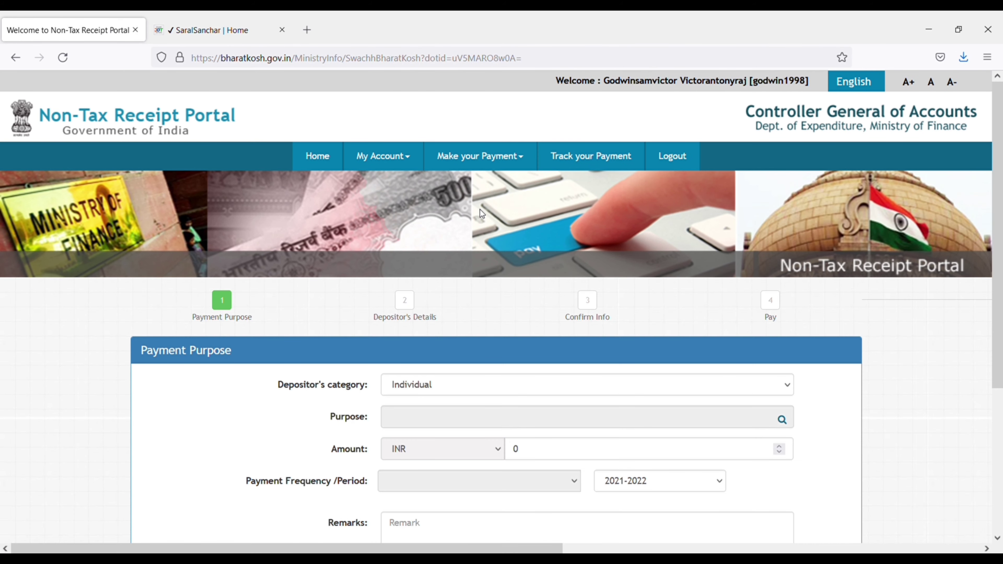
scroll(481, 213, down, 5)
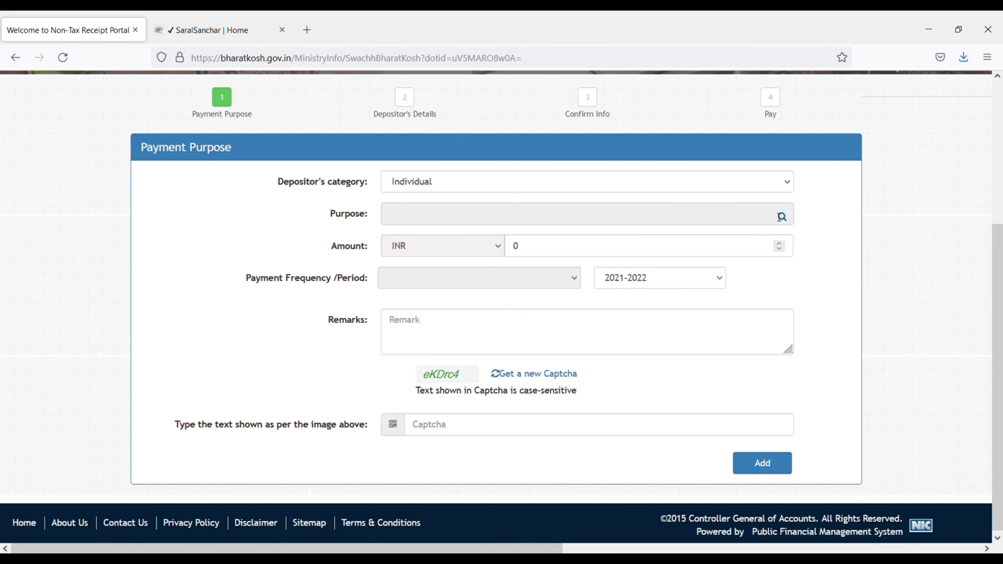
click(783, 218)
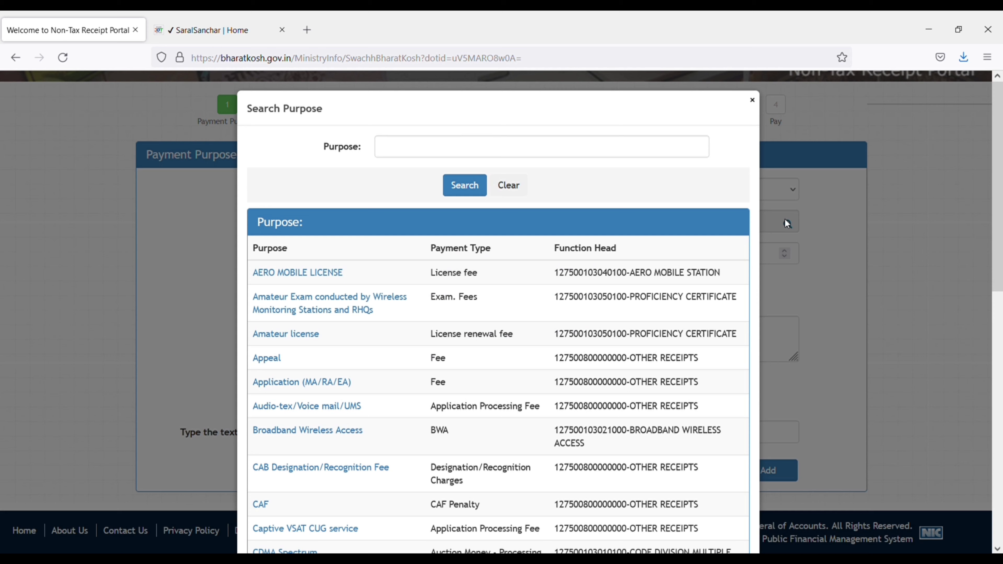
scroll(646, 434, down, 10)
click(645, 506)
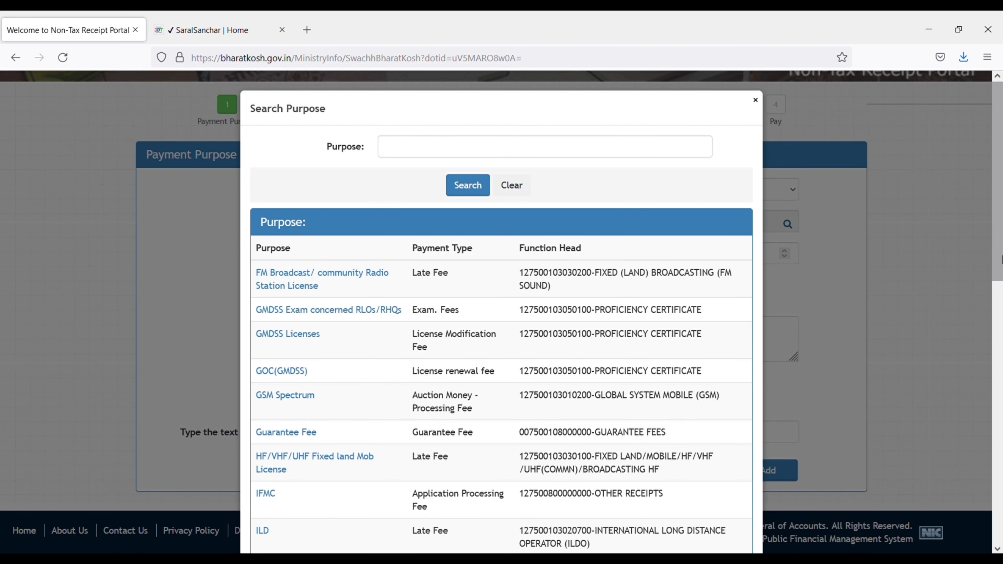
- Add GOC(GMDSS) as purpose with License renewal fee, amount 10000, and the captcha
click(296, 373)
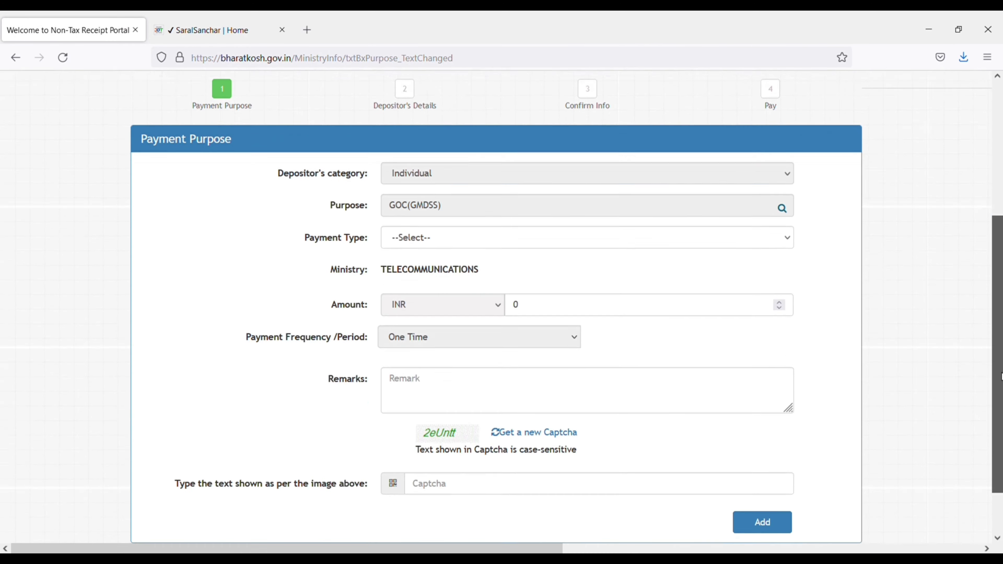
click(506, 227)
click(506, 249)
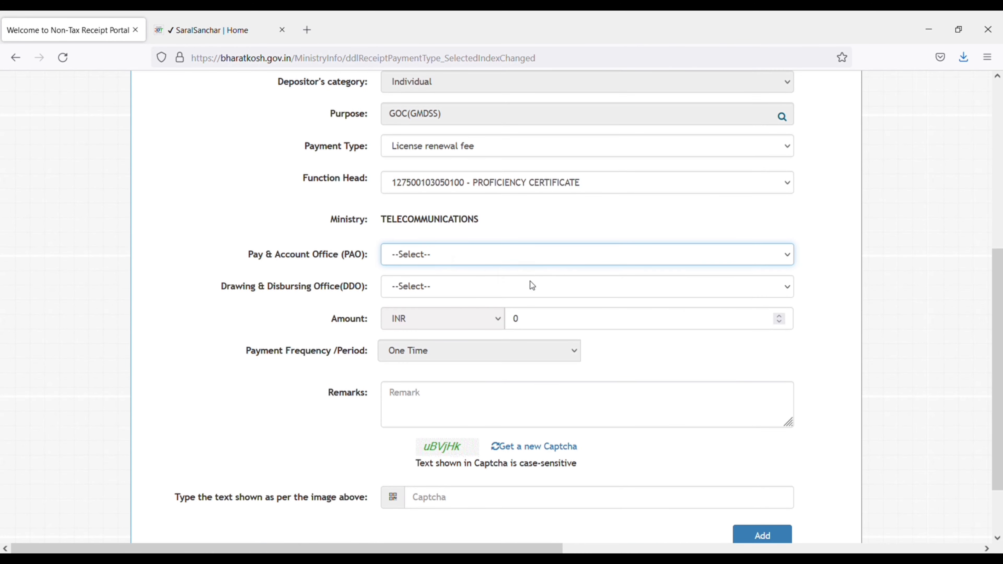
click(575, 319)
text(1000)
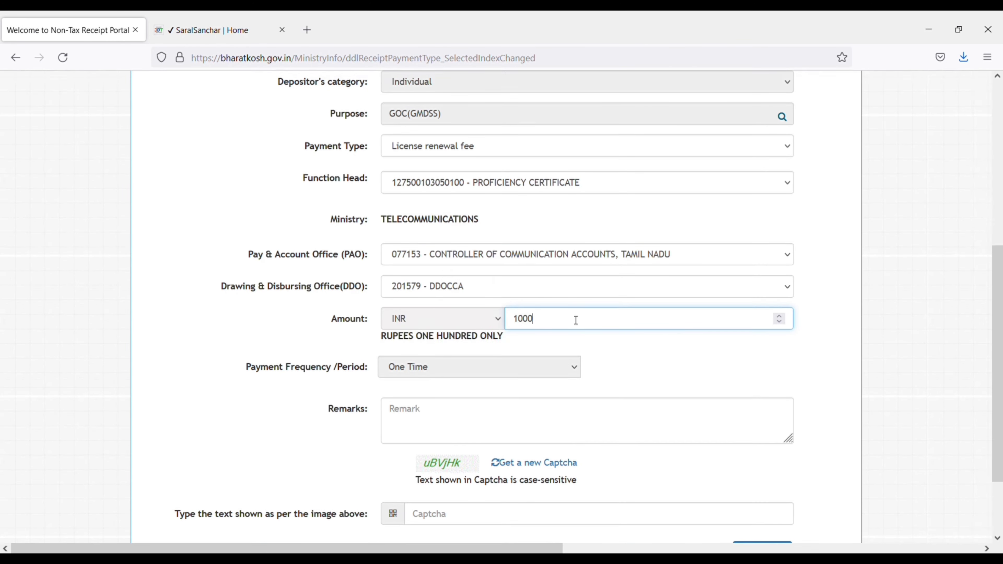
text(0)
scroll(542, 348, down, 2)
click(532, 421)
text(uB)
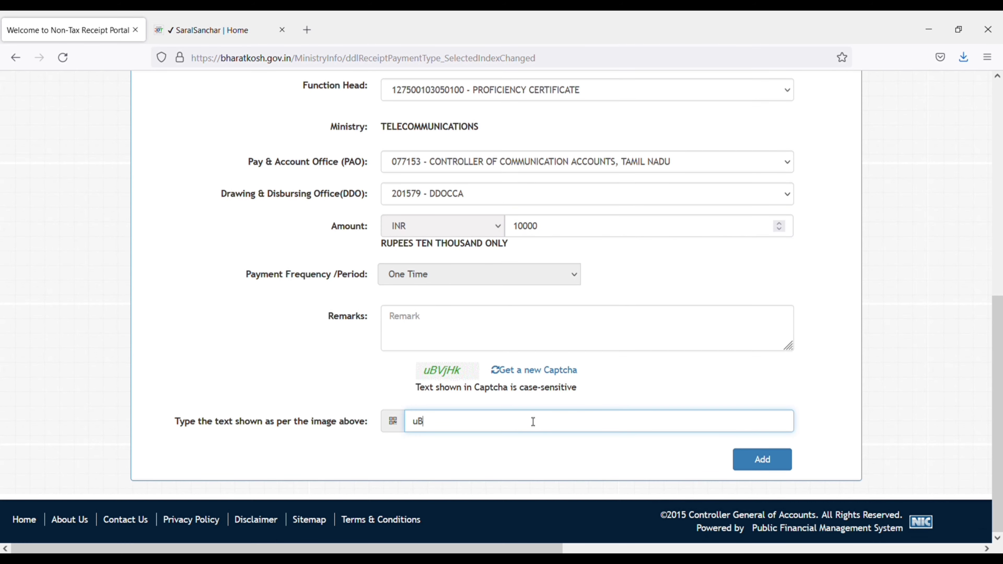
text(VjHk)
click(762, 459)
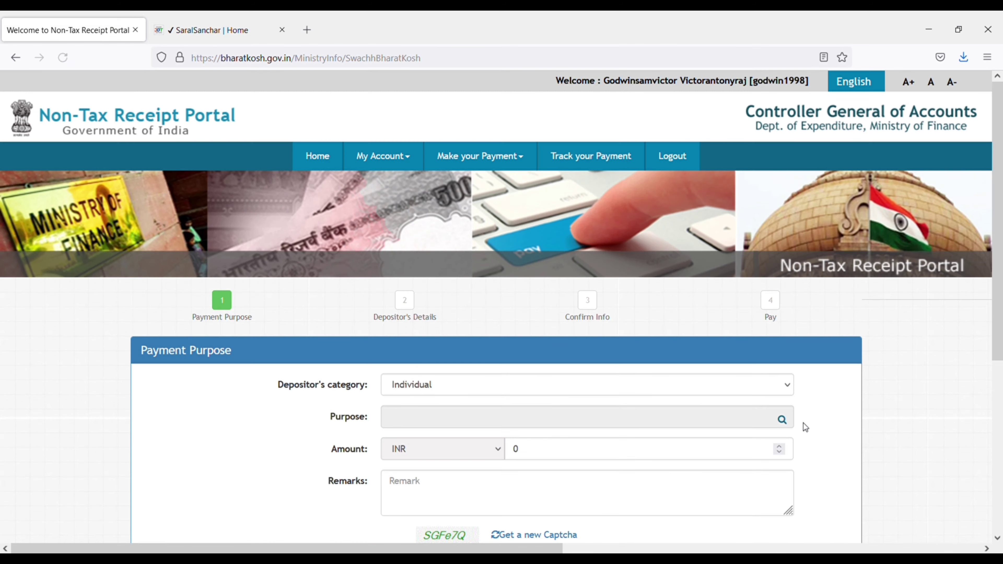
- On Depositor's Details, choose title Mr. and enter the depositor's name and address
click(773, 450)
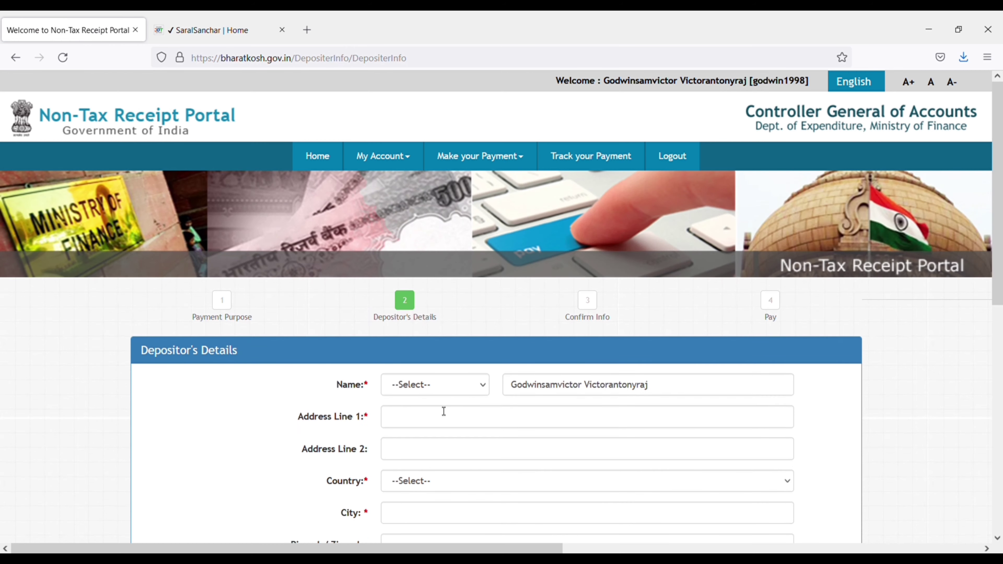
key(m)
key(Tab)
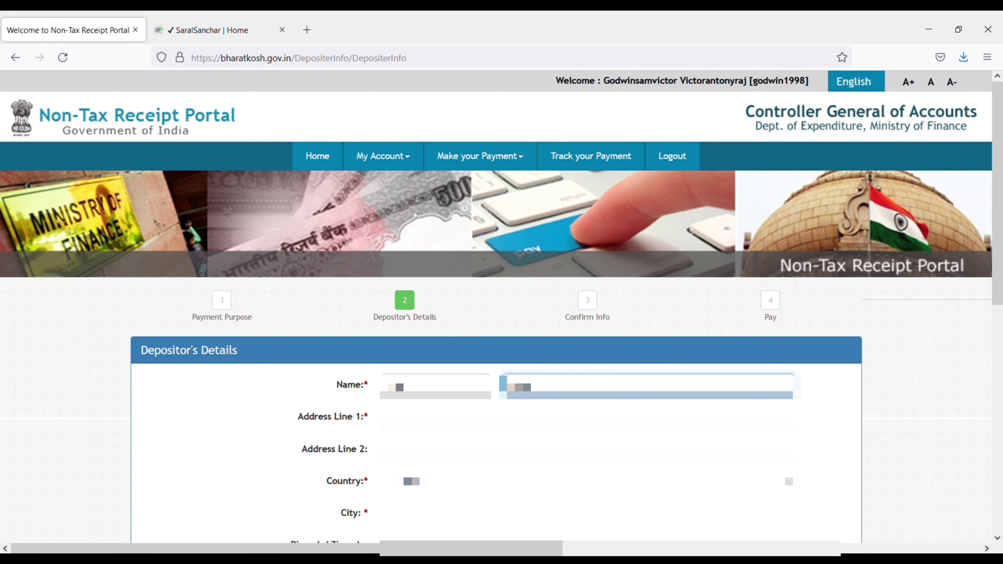
key(Tab)
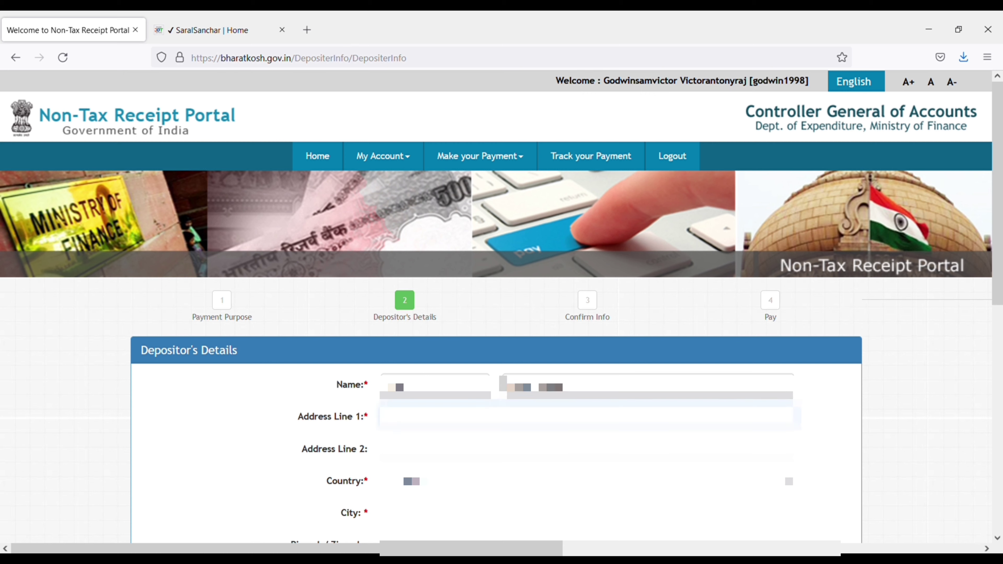
text(123 Main Street Road)
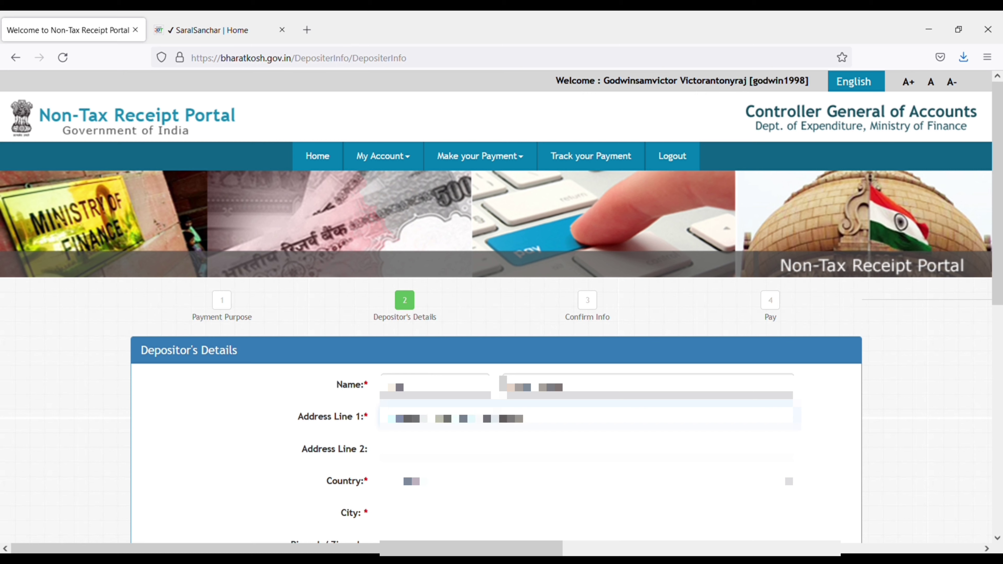
text(, Near)
key(BackSpace)
text(r)
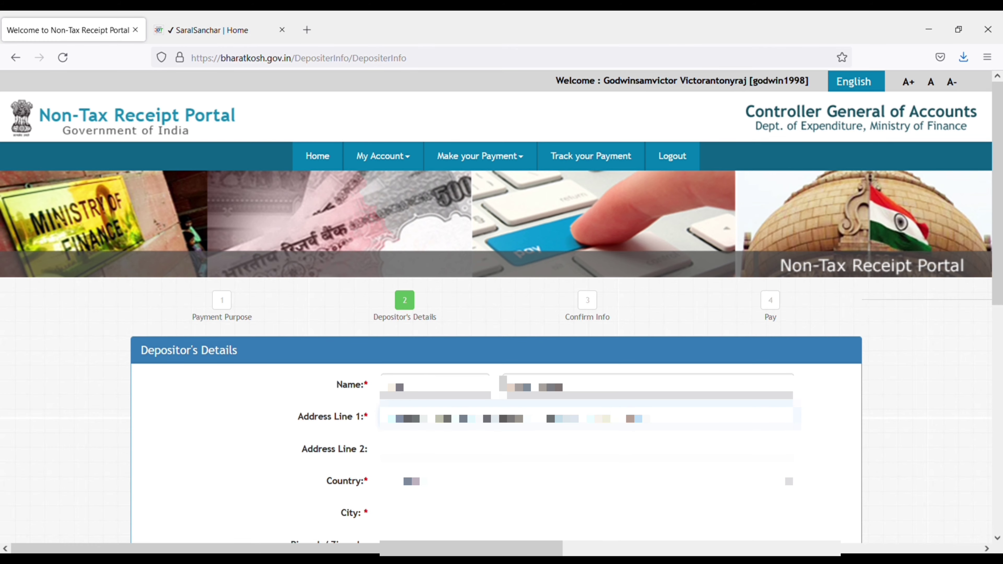
key(Tab)
key(Tab)
- Choose state and district, enter city, mobile and e-mail, add the captcha, and submit
key(Down)
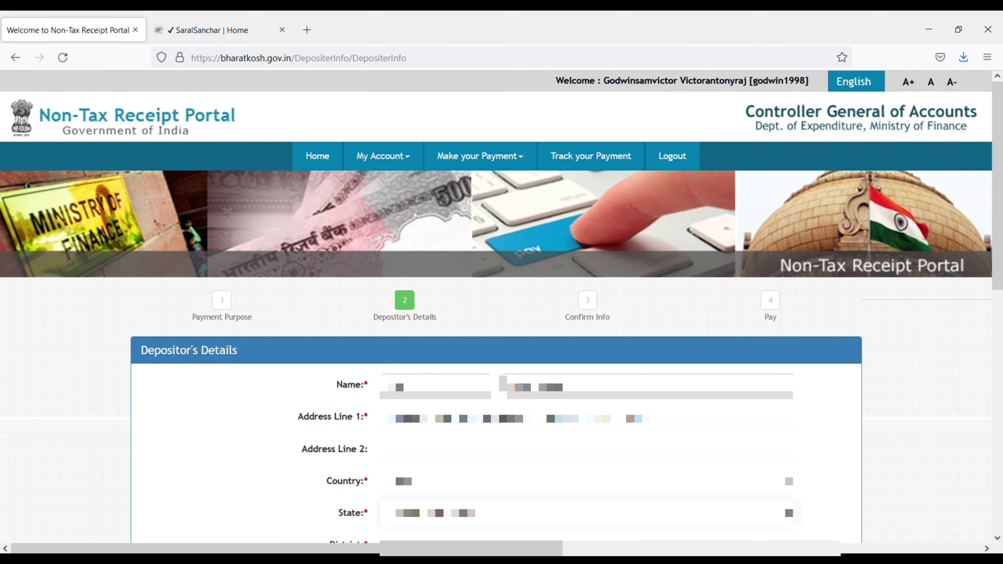
key(Tab)
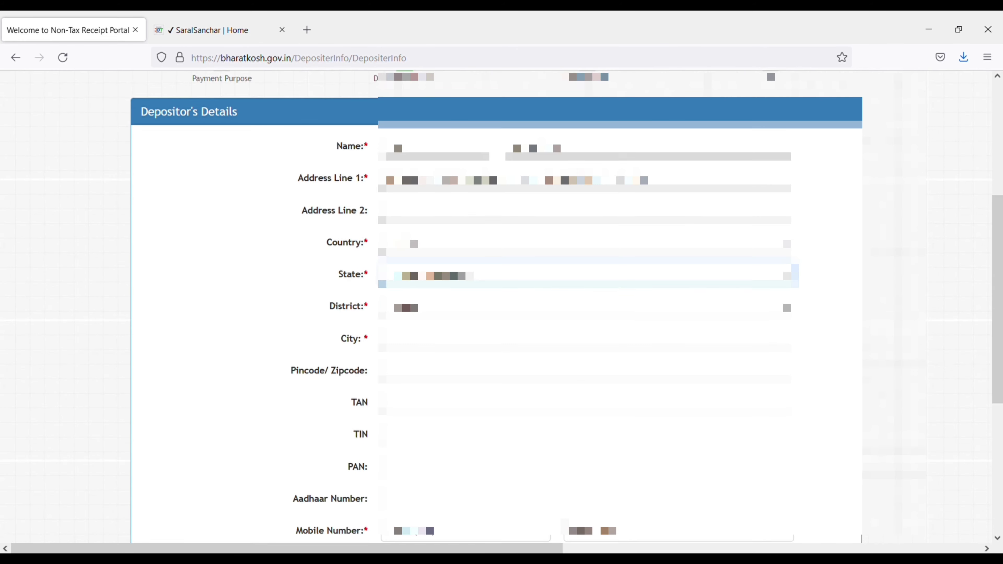
key(Down)
key(Tab)
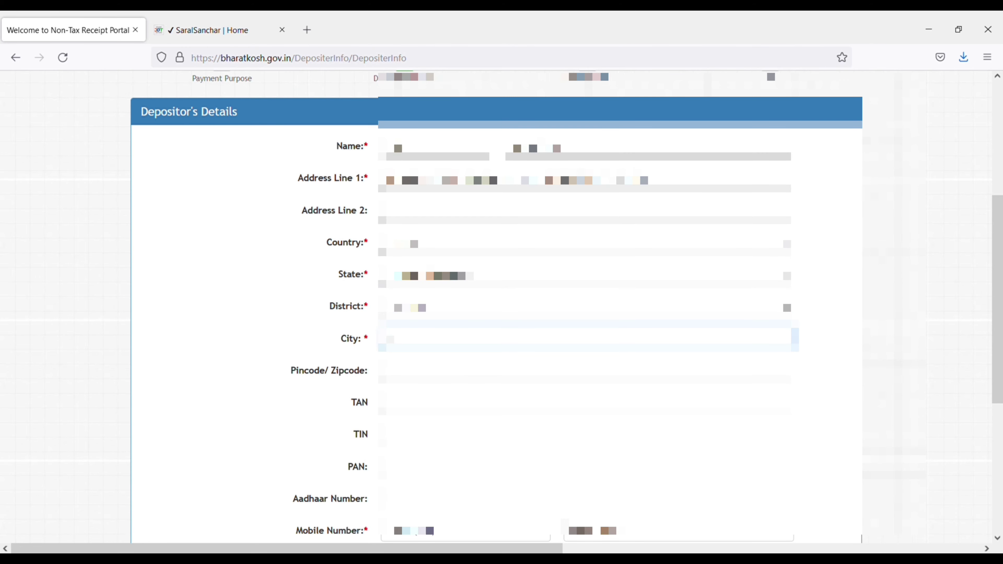
text(Delhi)
key(Tab)
key(Tab)
key(Tab)
key(Tab)
key(Tab)
key(Tab)
key(Tab)
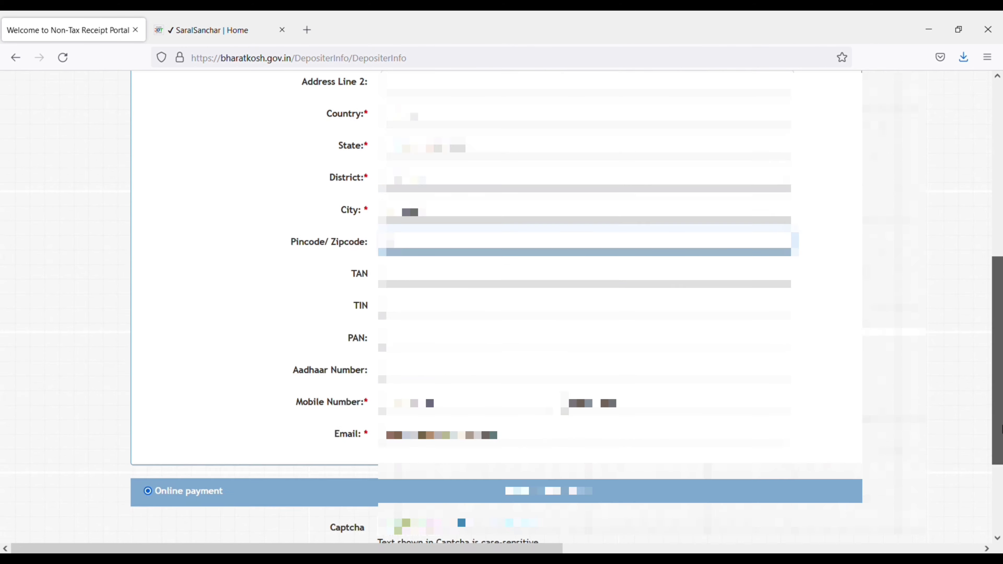
key(BackSpace)
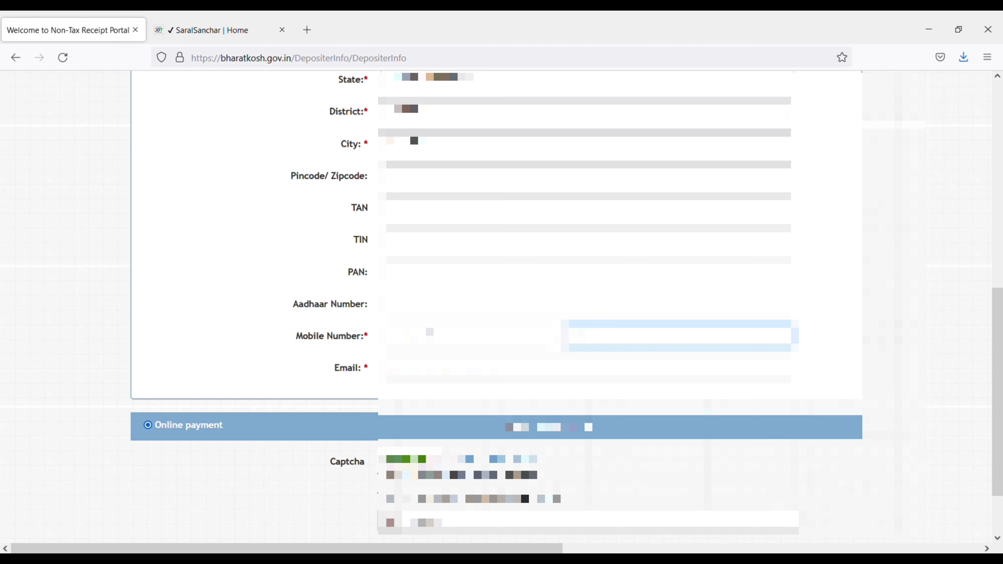
key(Tab)
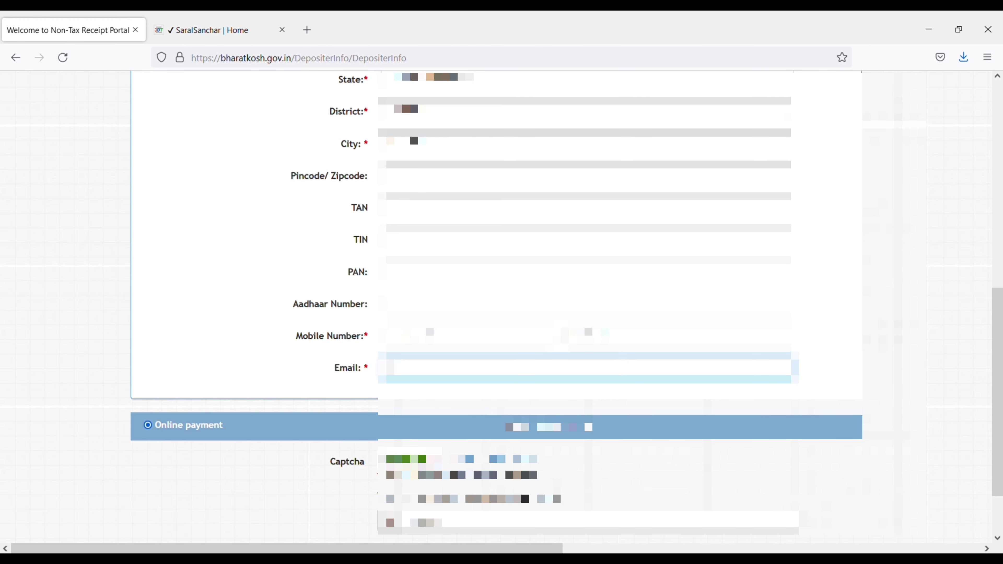
text(m)
key(Tab)
text(ab)
scroll(413, 133, down, 2)
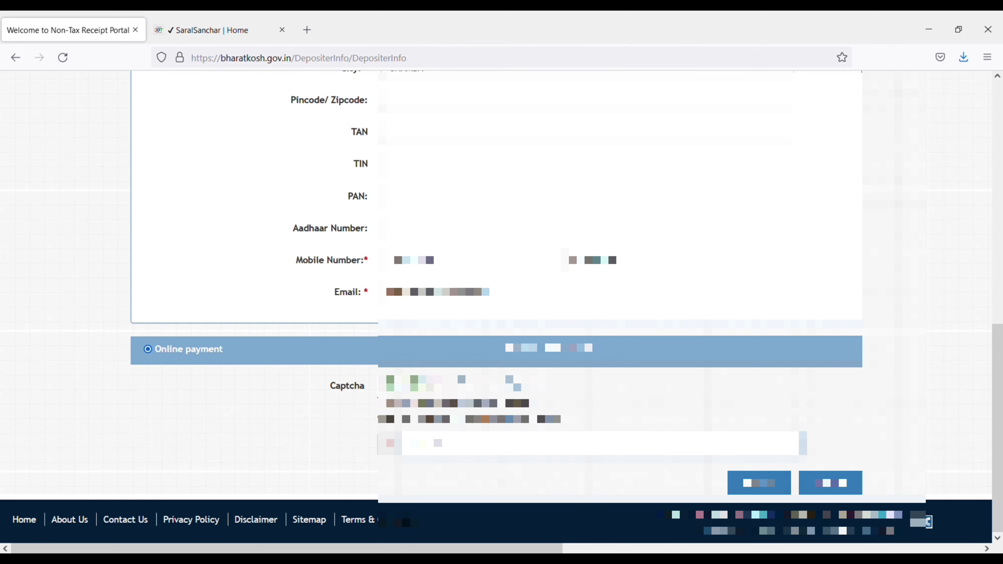
click(830, 482)
- Enter the confirmation captcha and confirm the 10000 INR GOC(GMDSS) payment
scroll(501, 308, down, 5)
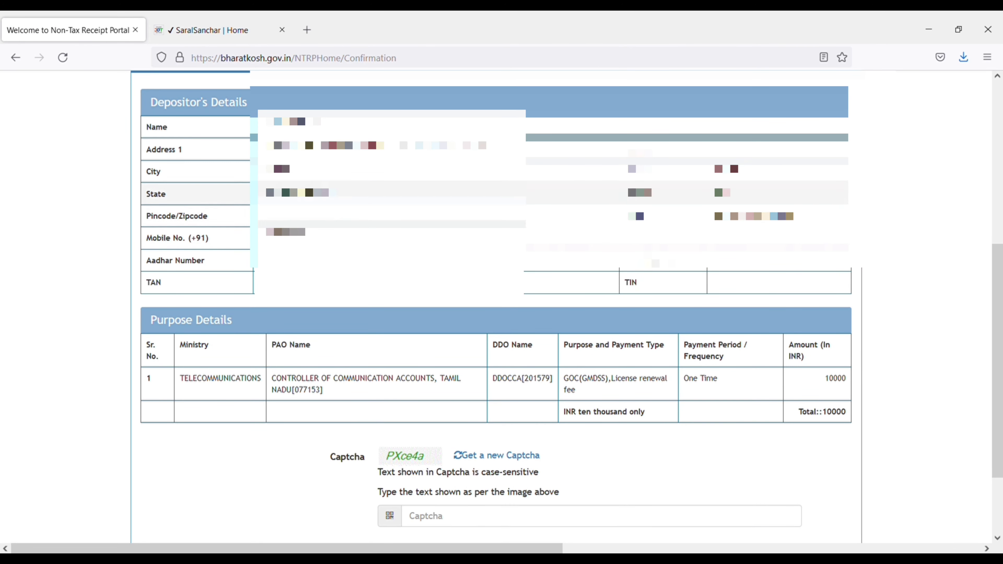
scroll(655, 362, down, 2)
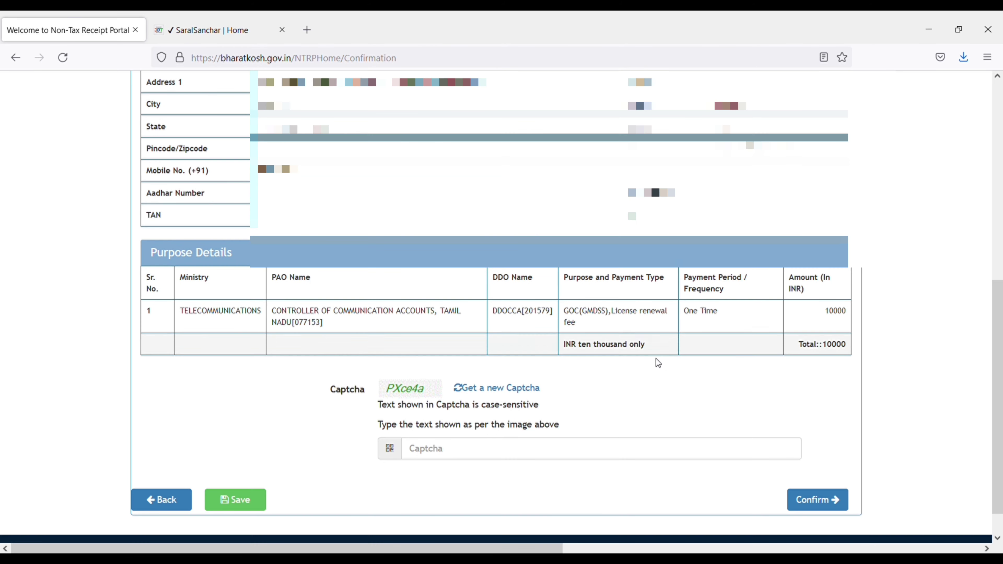
click(464, 448)
text(PX)
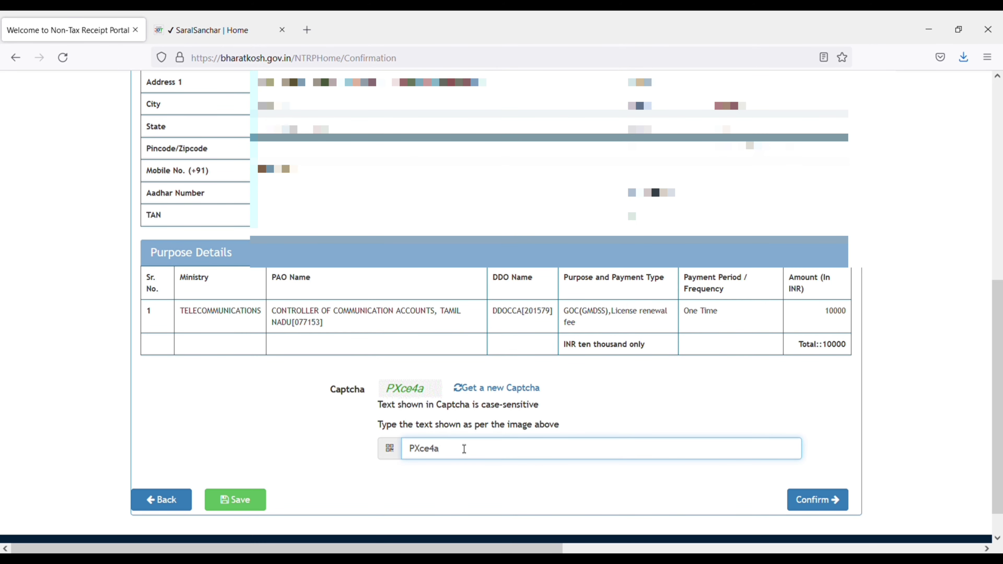
text(ce4a)
click(817, 504)
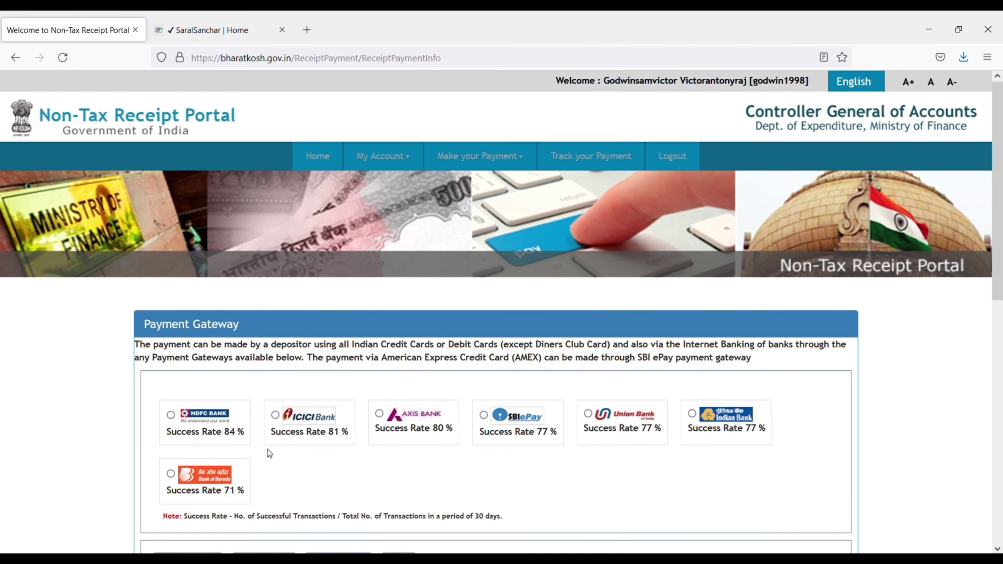
- Pay via ICICI Bank with a RuPay debit card, entering the captcha and accepting the terms
click(275, 414)
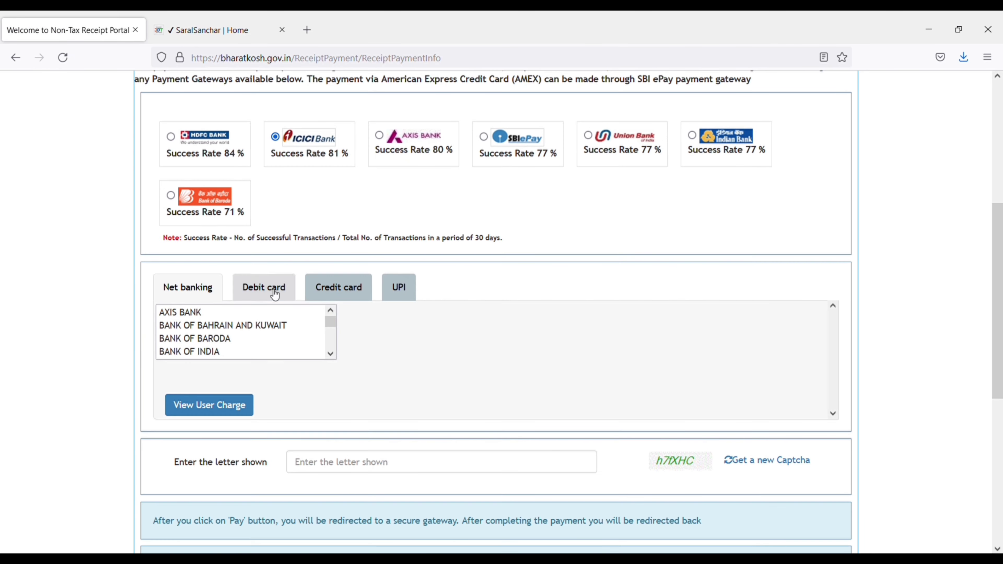
click(276, 294)
click(393, 321)
click(443, 448)
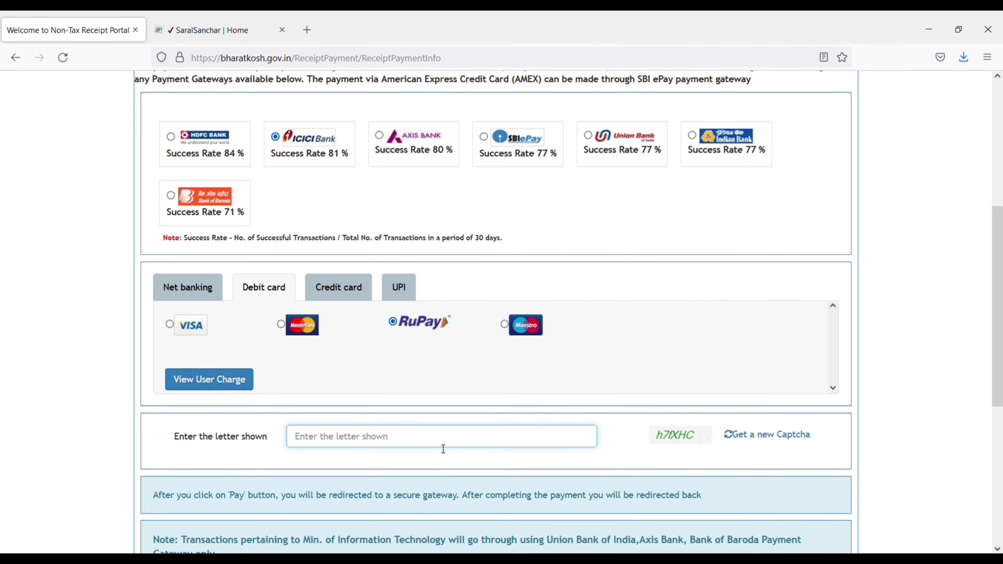
text(h7fXHC)
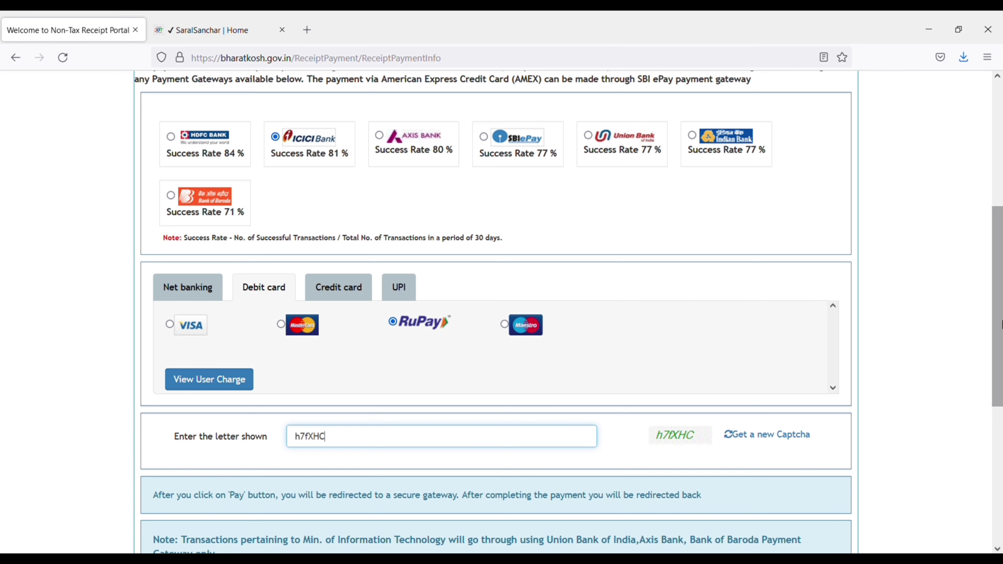
scroll(443, 448, down, 5)
click(157, 424)
click(830, 473)
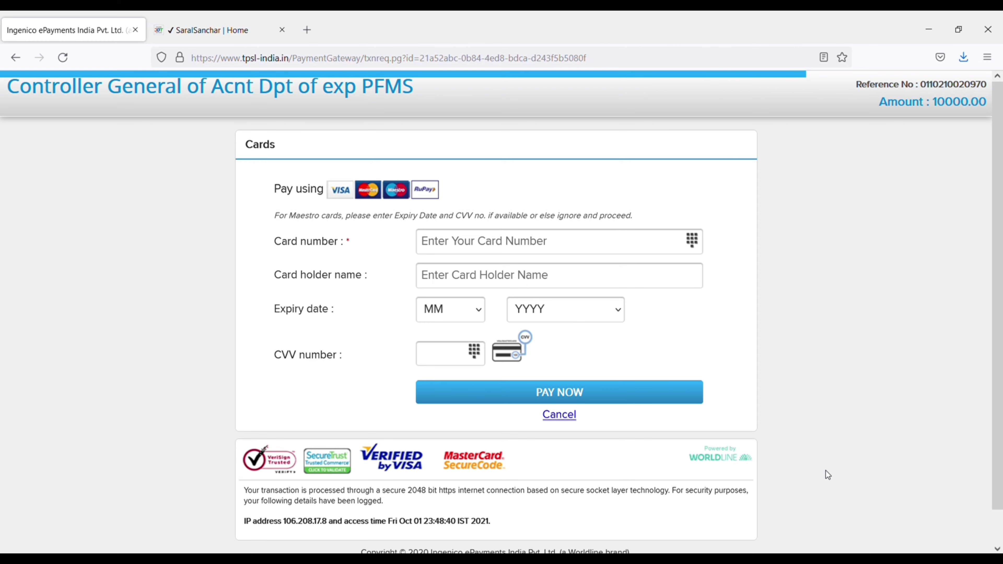
- Enter the card number, holder name, expiry date and CVV, and submit the card payment
click(513, 241)
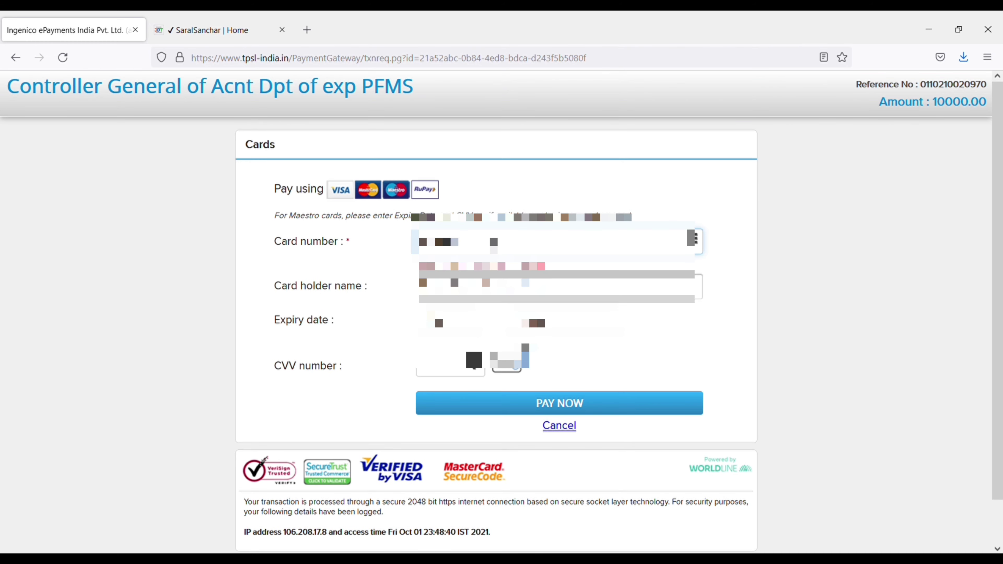
text(1234)
key(Tab)
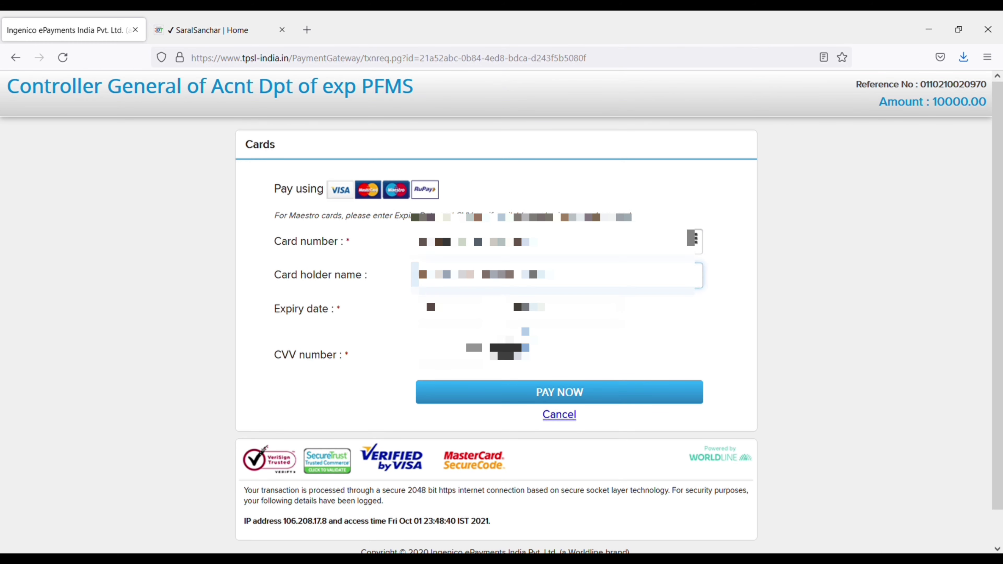
text(namexxxxxx)
key(Tab)
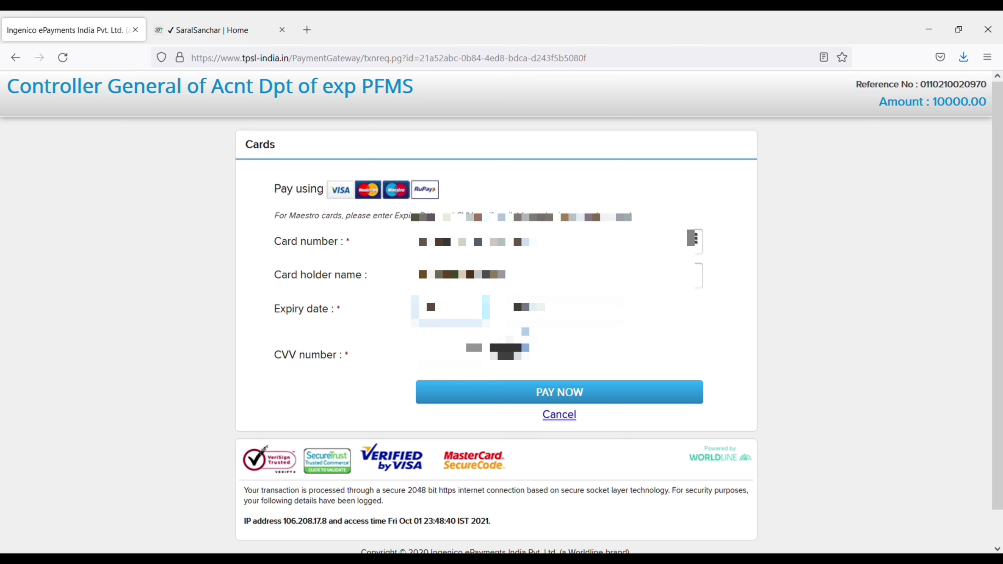
key(Return)
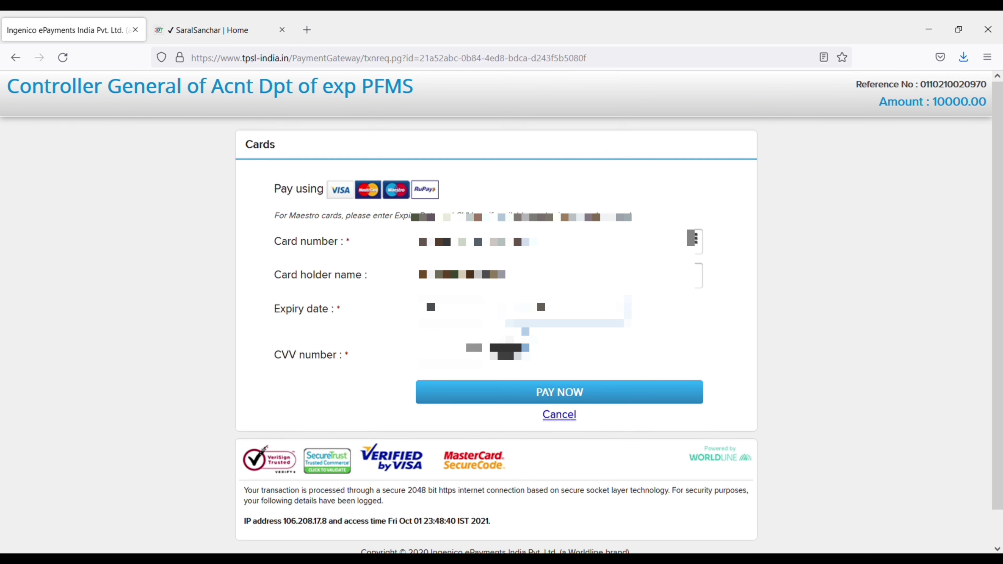
key(Tab)
text(123)
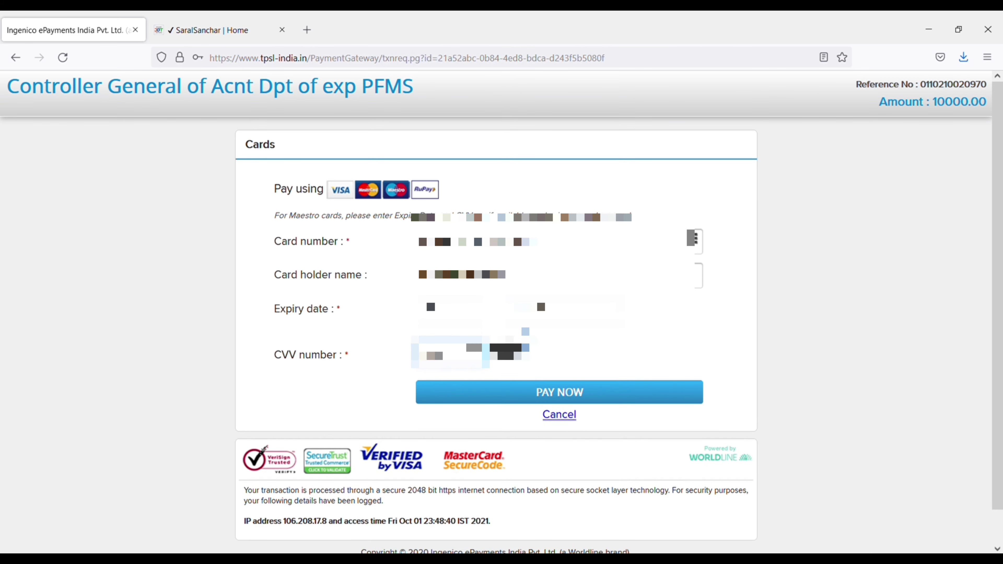
click(571, 397)
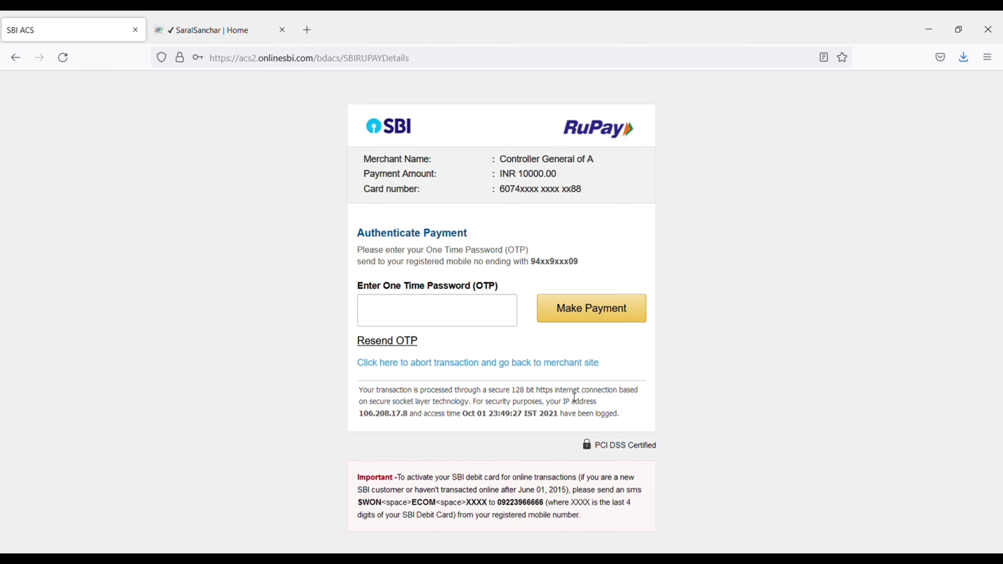
- Authorise the 10000.00 payment with the OTP and open payment tracking
click(431, 317)
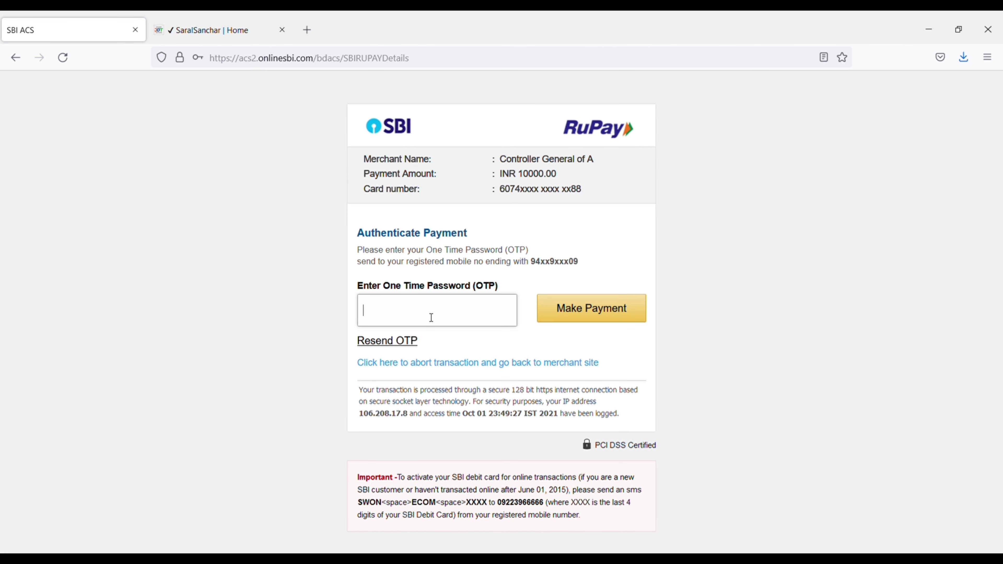
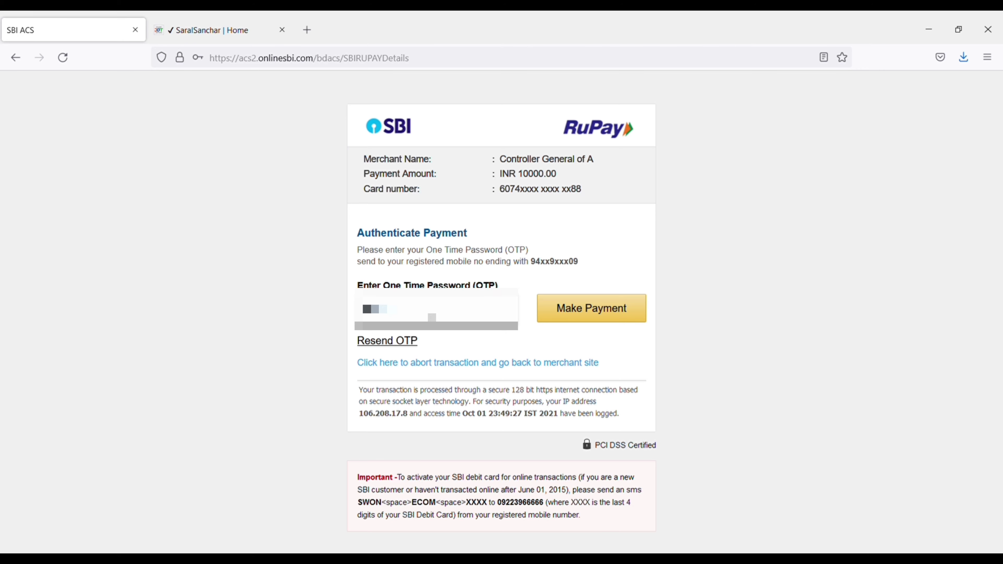
click(574, 315)
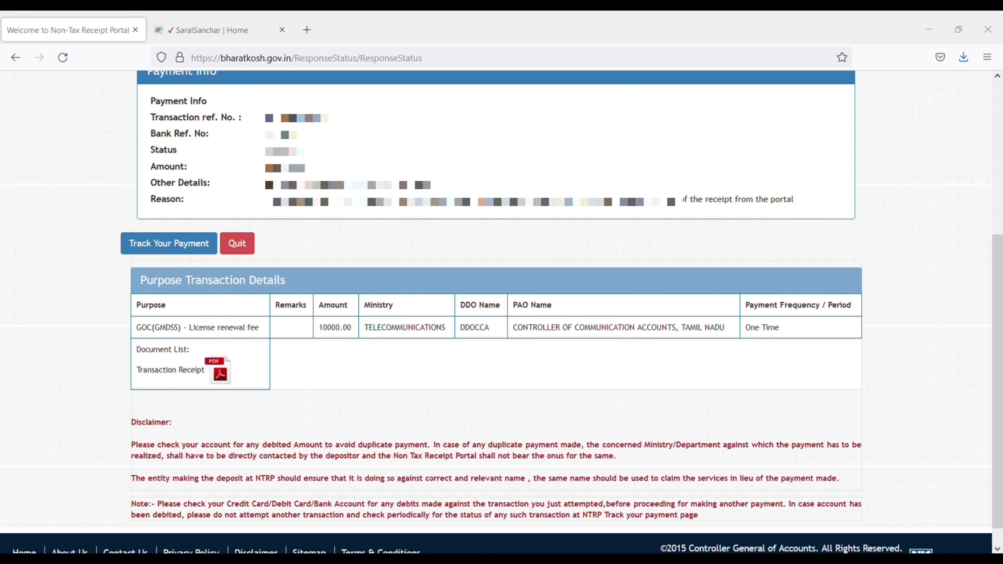
click(170, 242)
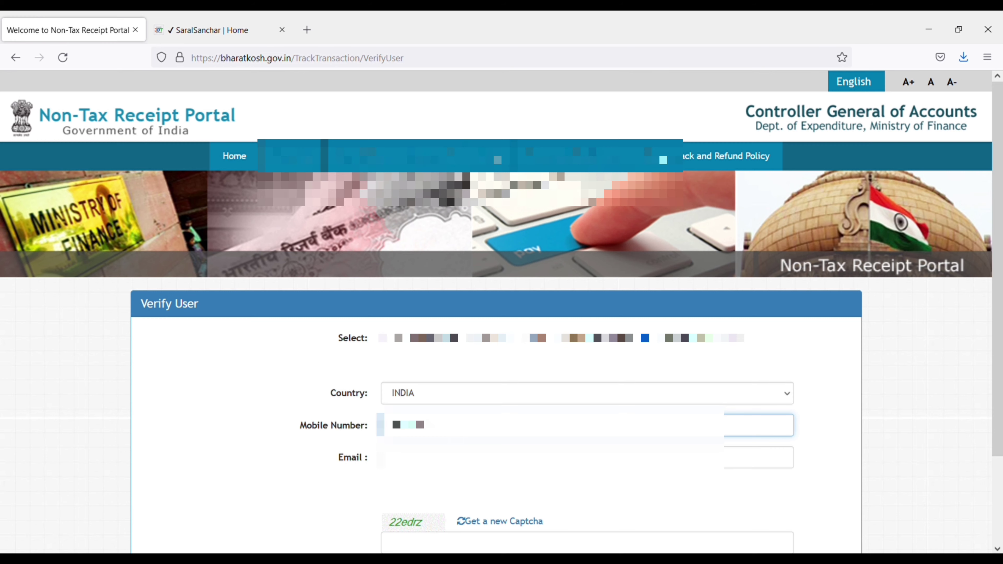
- Enter the mobile number, e-mail and corrected captcha, then request a verification OTP
key(BackSpace)
key(BackSpace)
key(BackSpace)
key(BackSpace)
text(987654)
scroll(415, 399, down, 2)
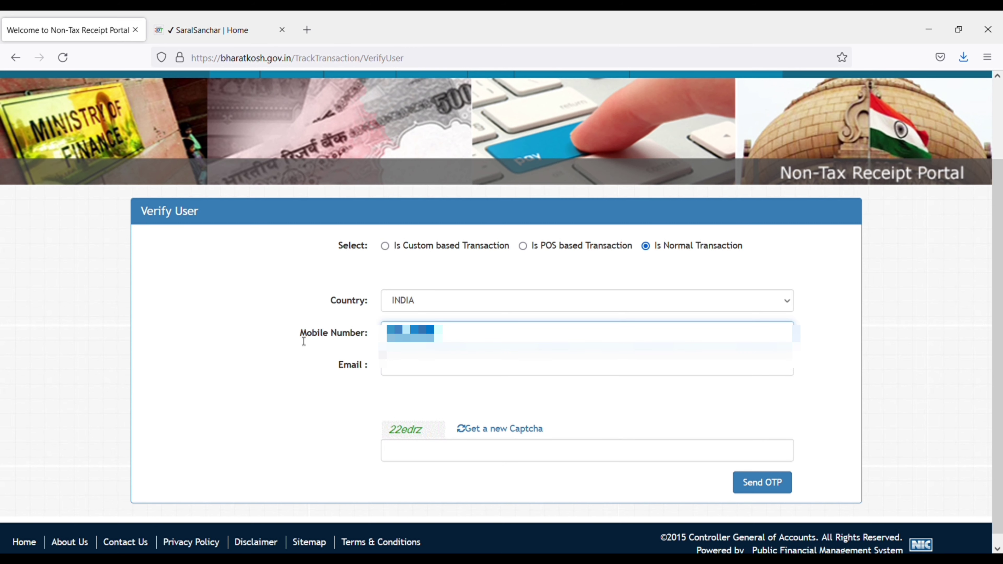
key(Tab)
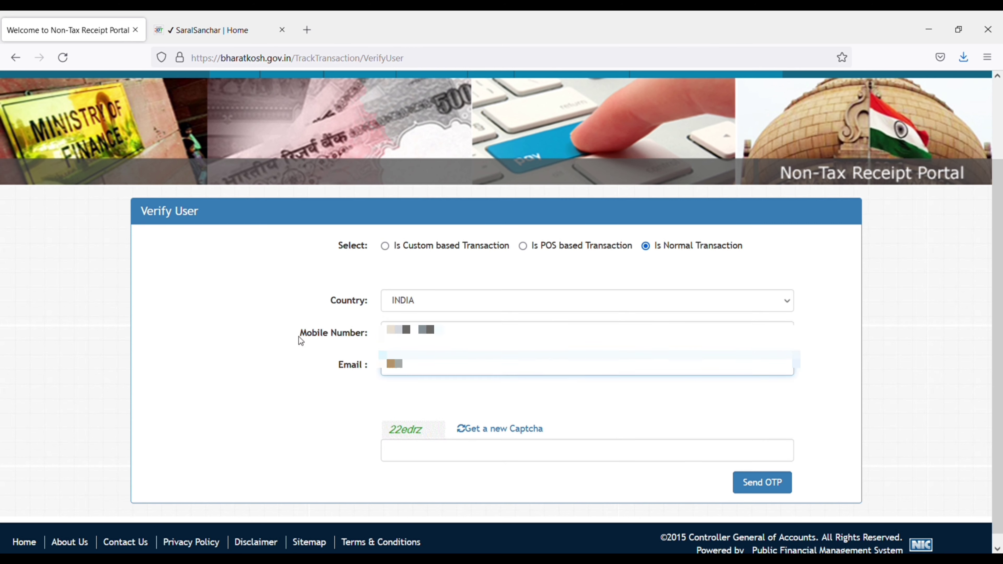
text(abcde@gmail.com)
key(Tab)
text(22erdz)
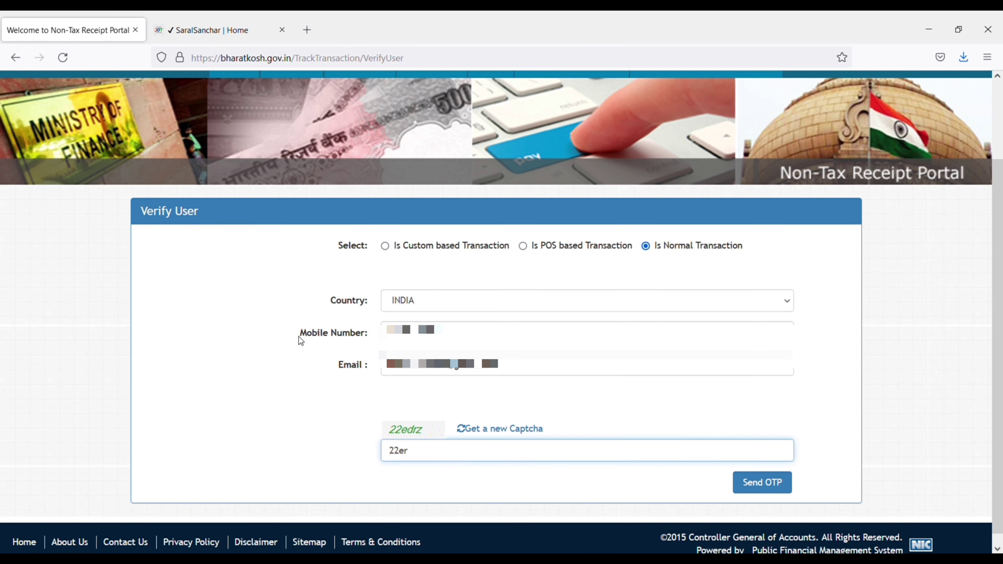
key(BackSpace)
key(BackSpace)
key(BackSpace)
text(drz)
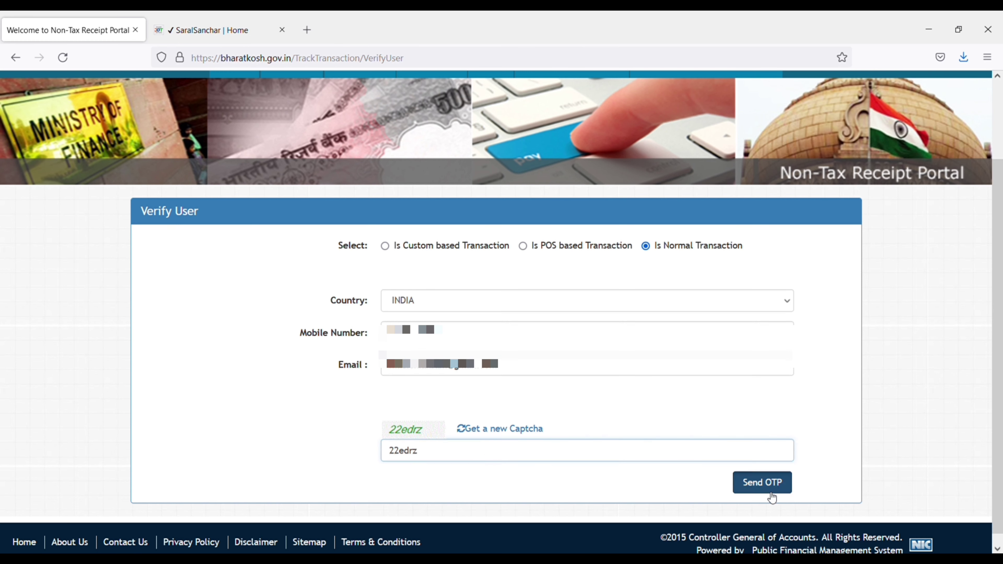
click(771, 494)
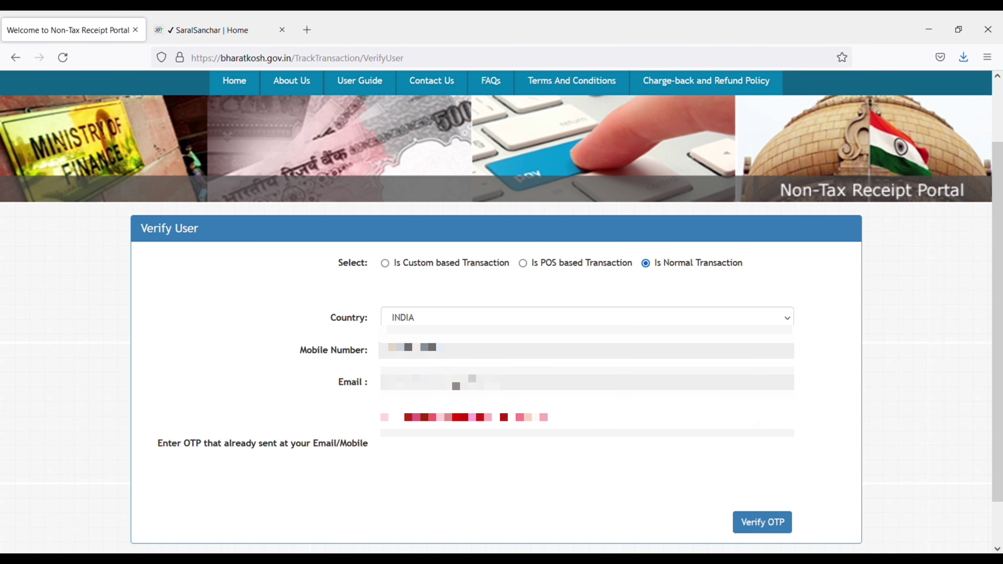
- Verify the OTP and check the 10000 INR payment shows Transaction Success
click(600, 439)
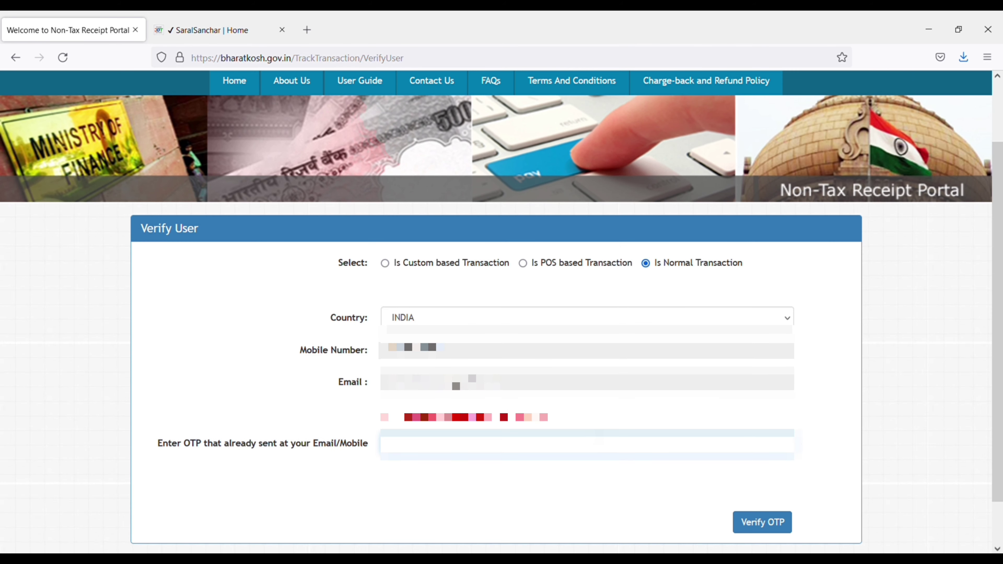
click(768, 523)
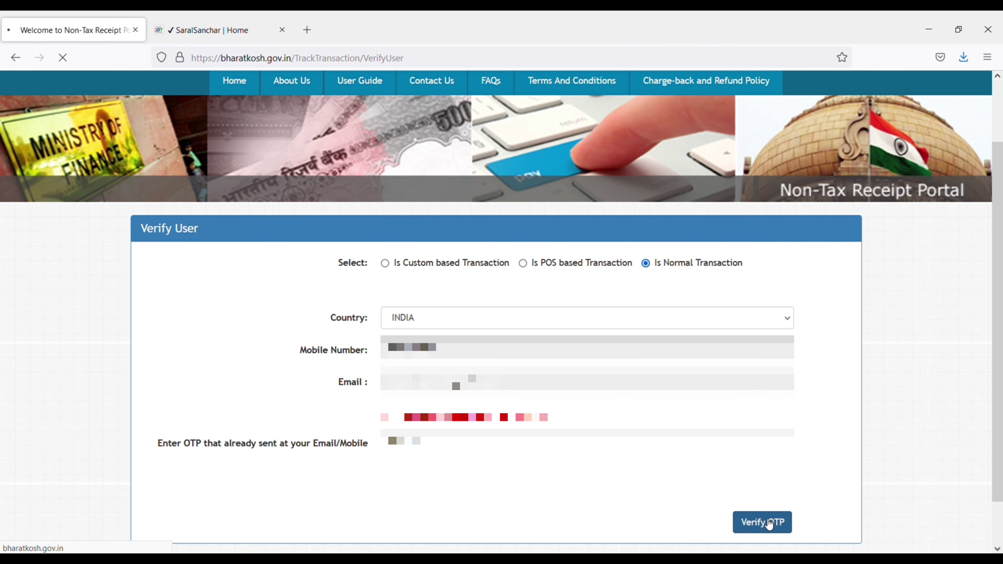
scroll(632, 497, down, 5)
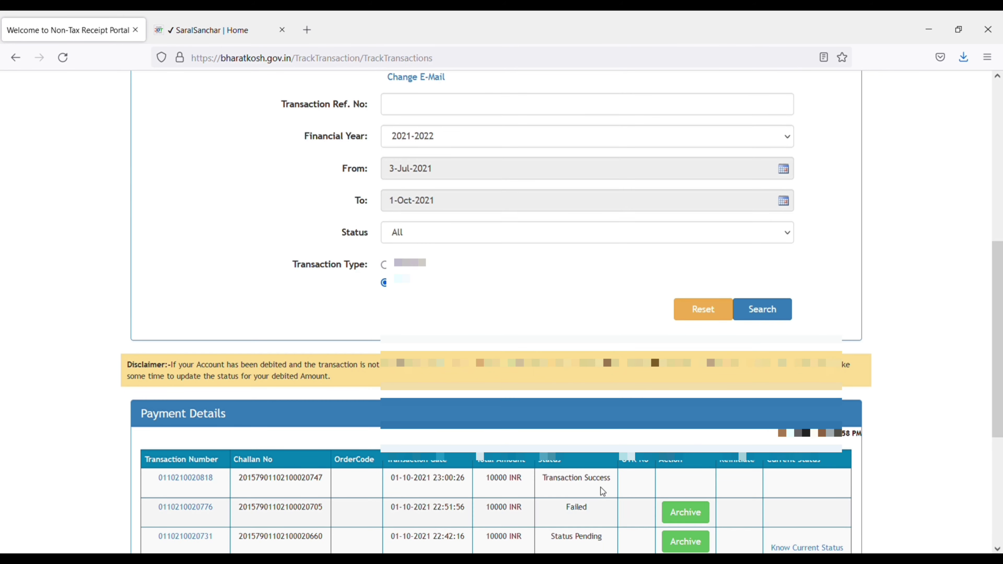
scroll(603, 491, down, 5)
- Start a new Saral Sanchar one-time registration with type Individual (WPC Exams/Certificates)
click(221, 30)
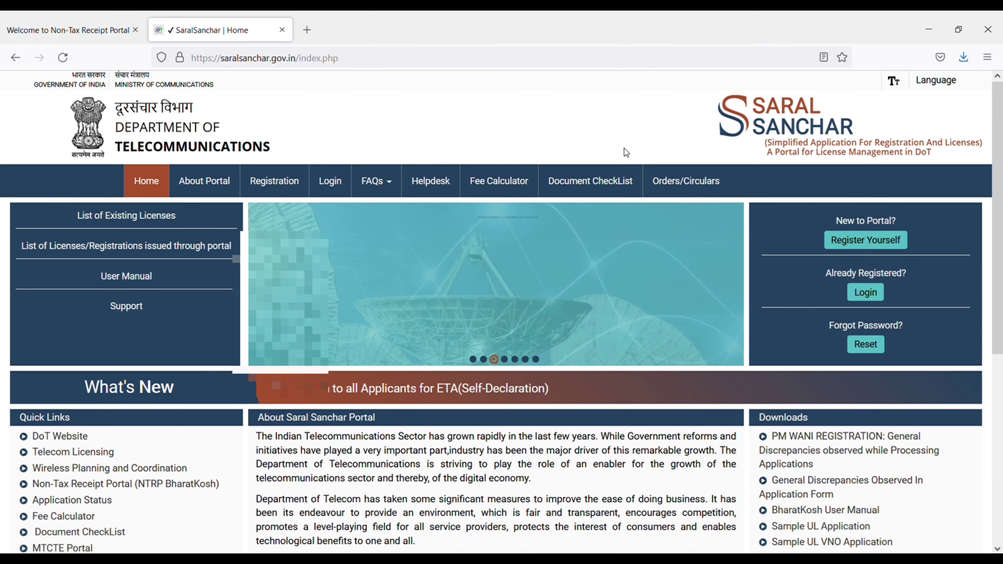
click(868, 239)
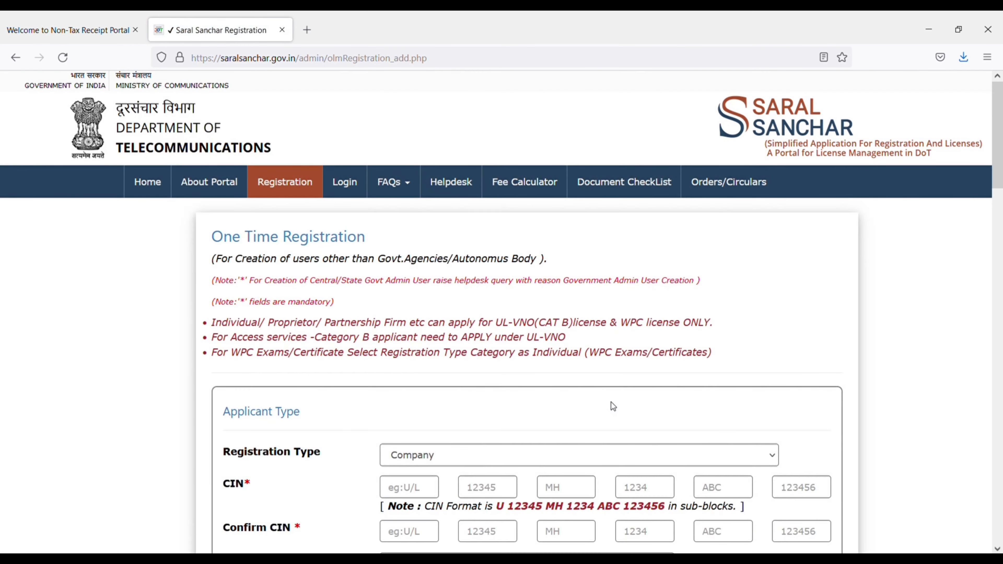
scroll(618, 98, down, 5)
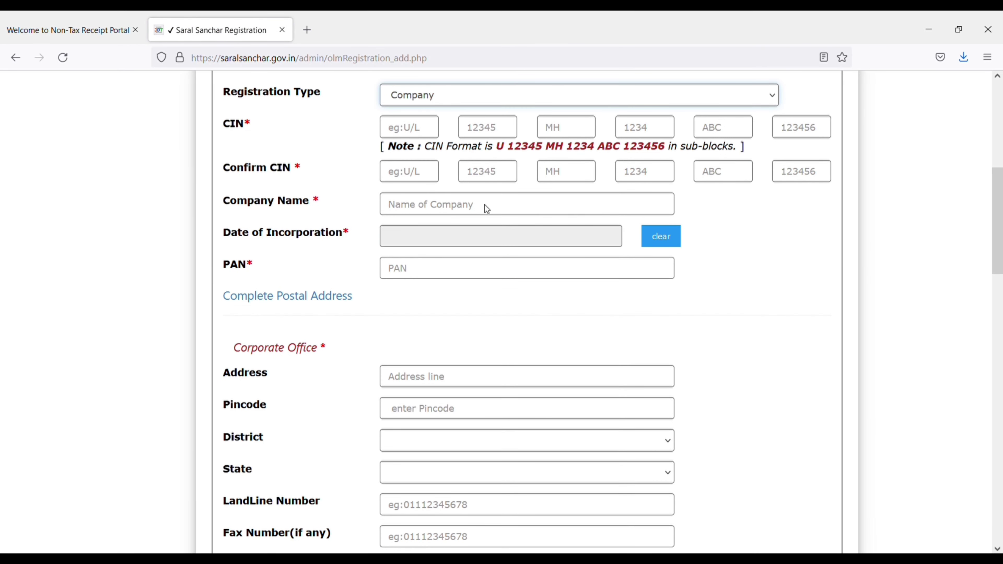
key(Down)
click(600, 130)
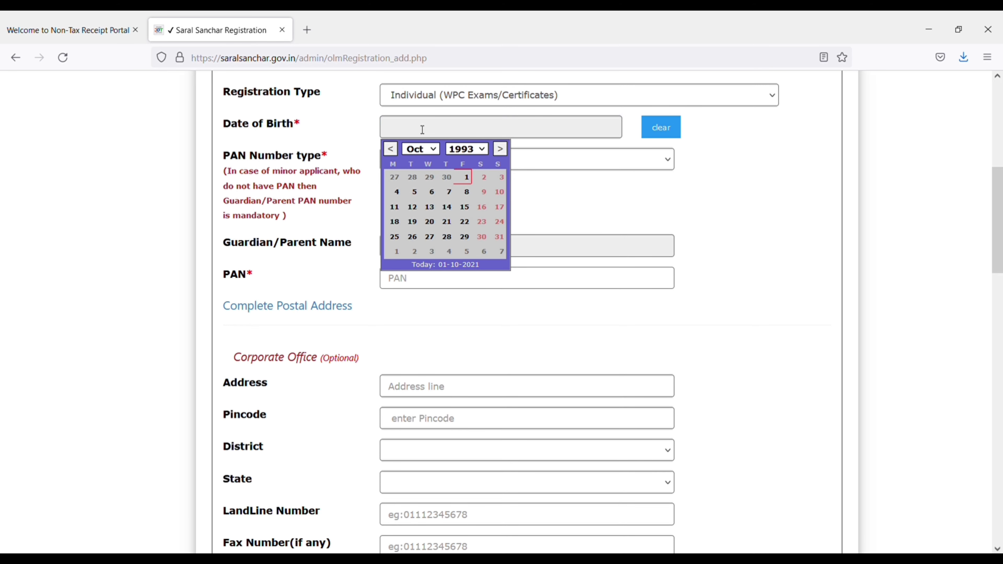
- Pick the date of birth from the calendar, choose Self as PAN type, and enter the PAN
click(468, 149)
click(416, 291)
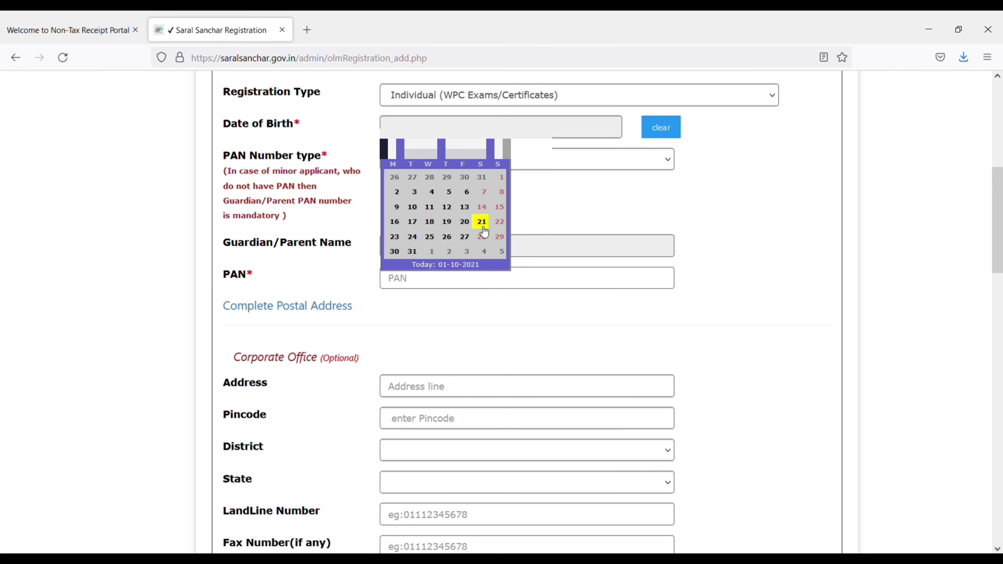
click(464, 237)
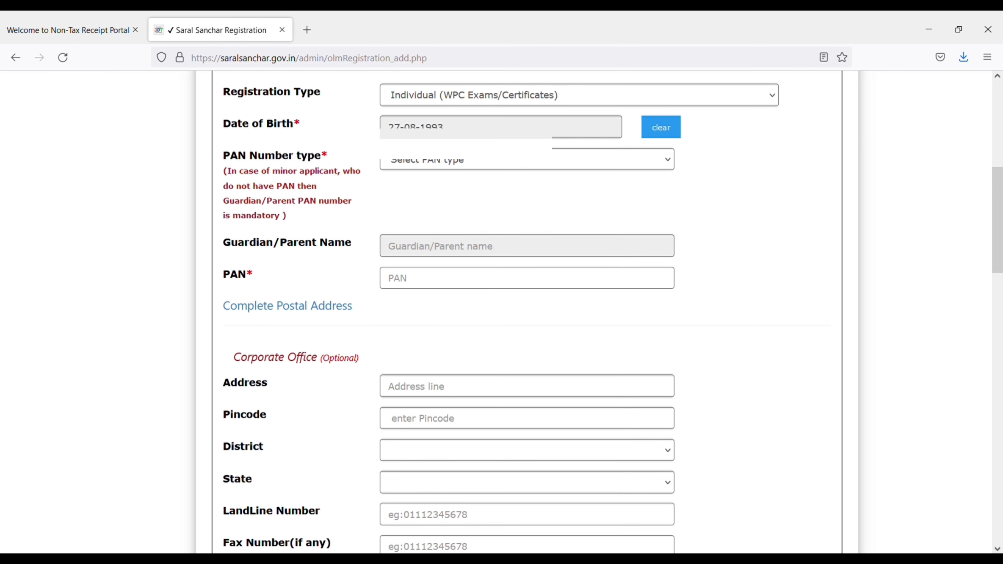
click(445, 202)
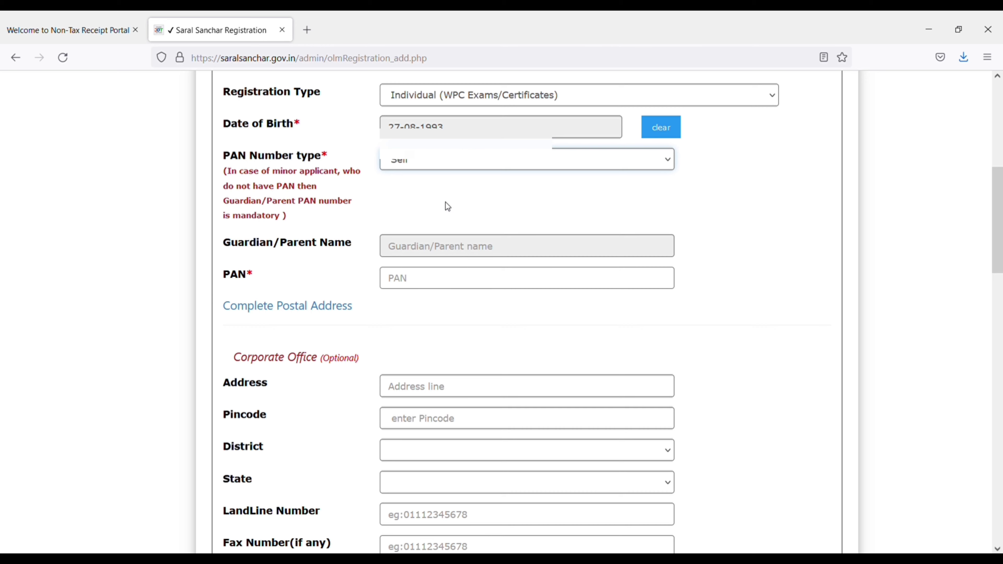
scroll(688, 264, down, 3)
scroll(688, 265, up, 4)
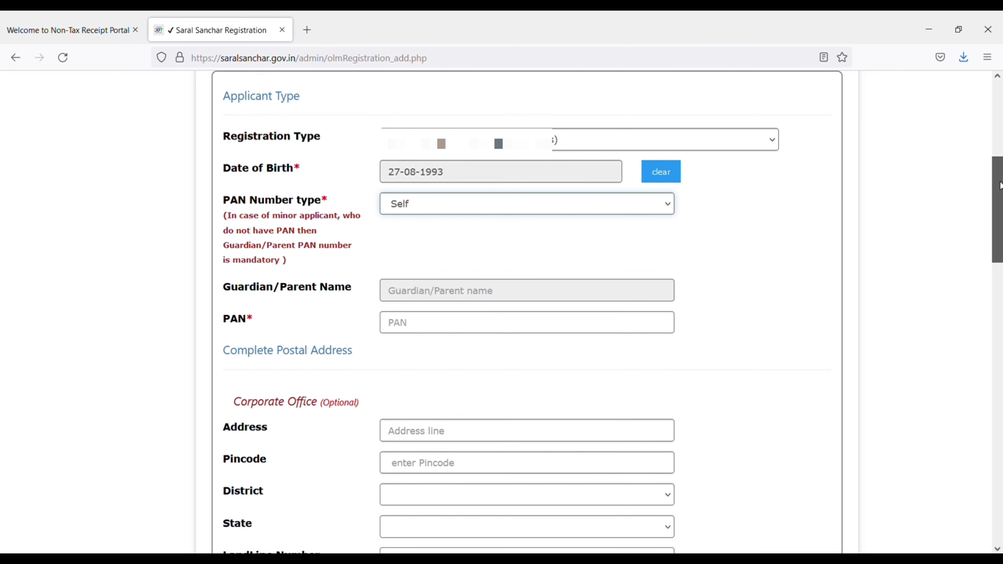
scroll(434, 296, down, 1)
click(432, 289)
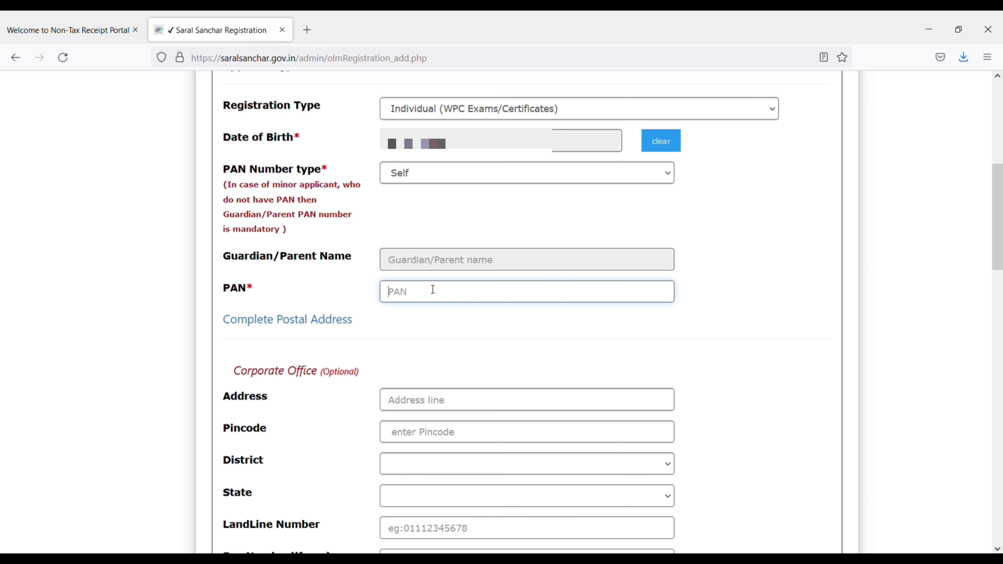
text(AB)
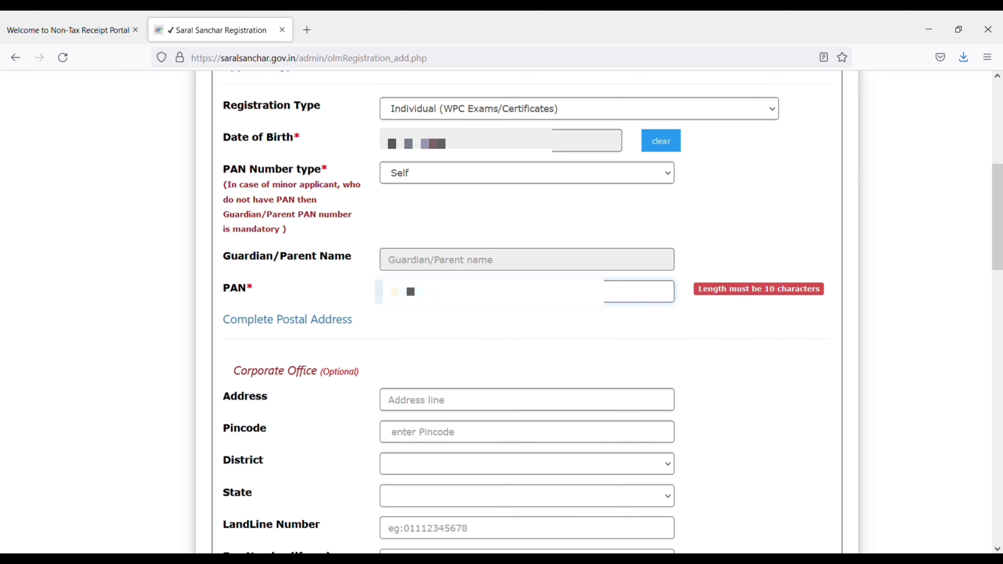
text(CDE1234F)
- Enter the authorised contact person's name and the designation Manager
scroll(1000, 299, down, 10)
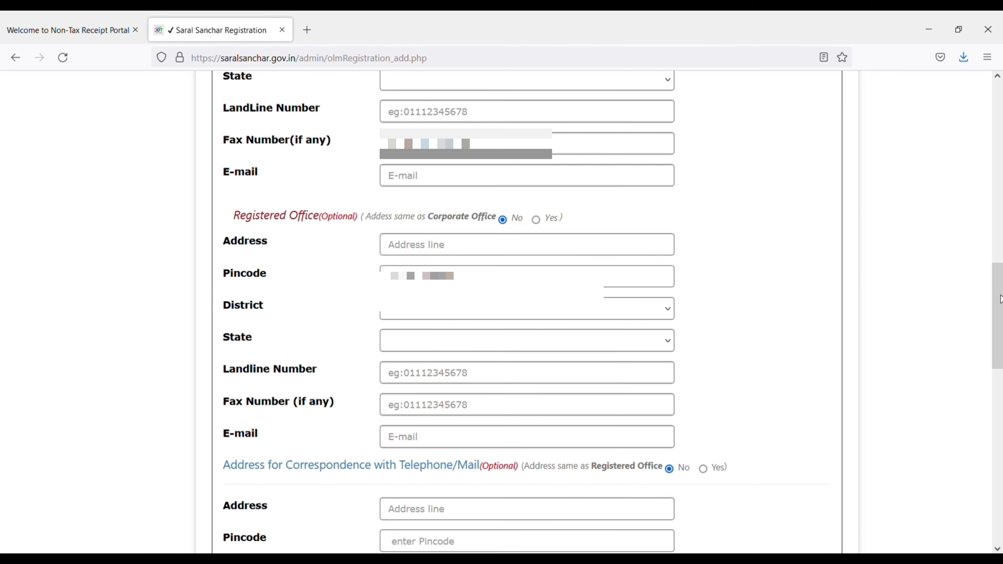
scroll(1000, 299, down, 14)
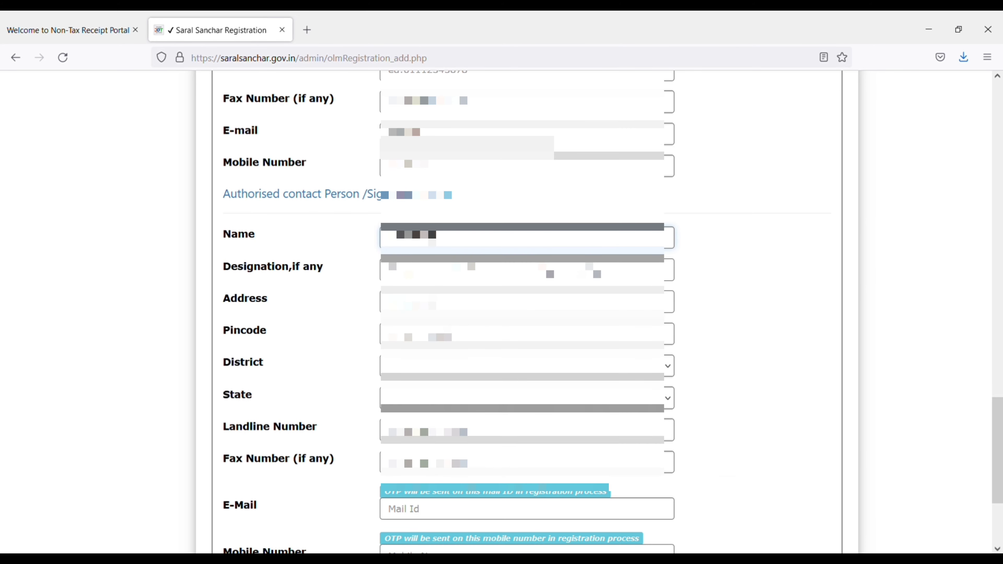
text(kar)
key(Tab)
text(Manager)
key(Tab)
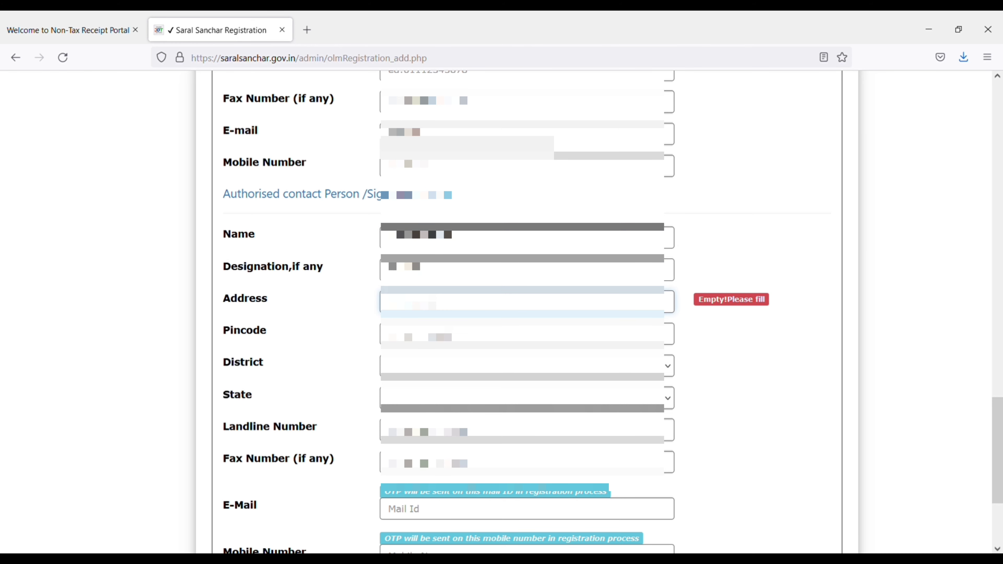
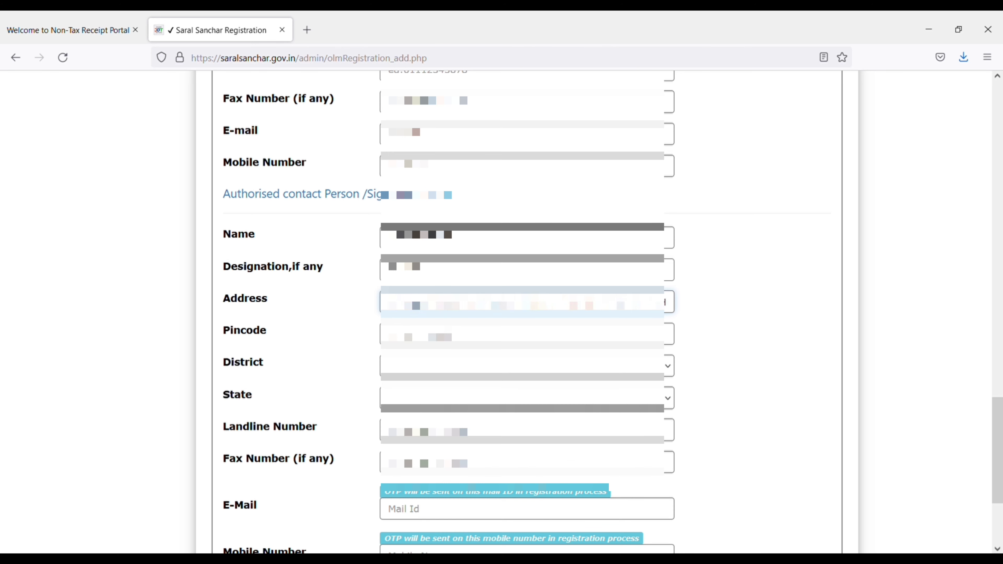
- Fill in the contact's address, pincode, e-mail and mobile number, with district and state auto-filled
key(Tab)
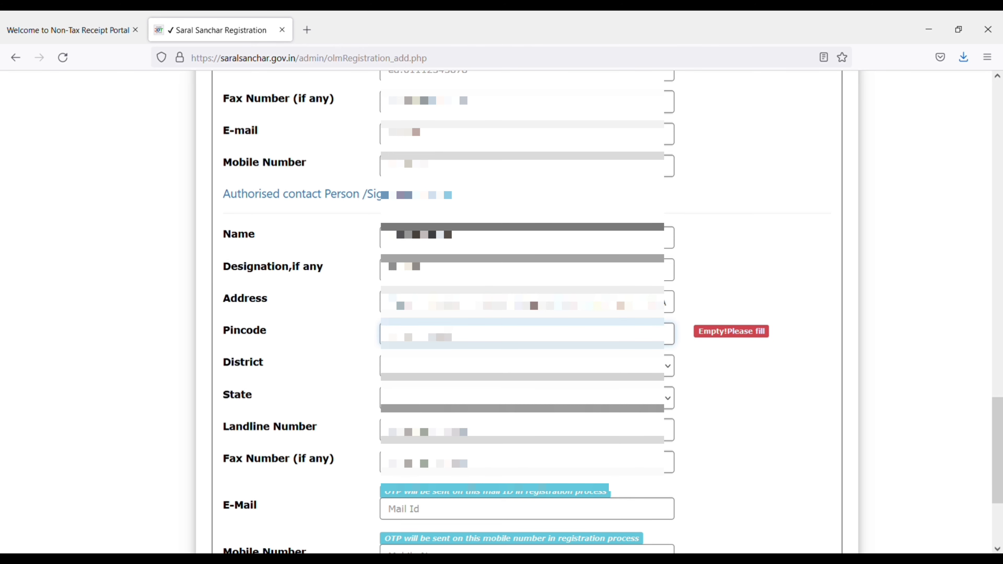
text(201301)
key(Tab)
key(Tab)
key(Tab)
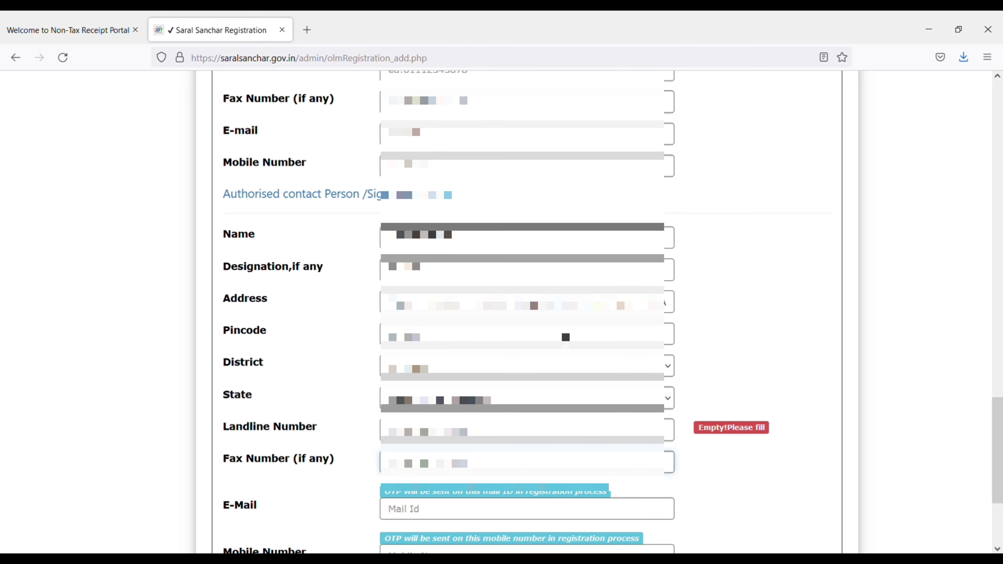
key(Tab)
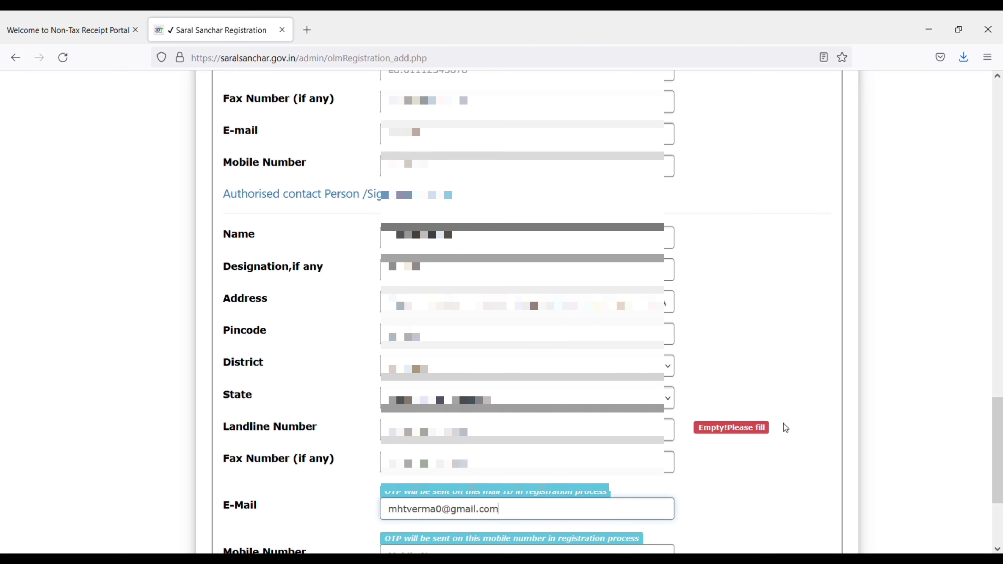
key(Tab)
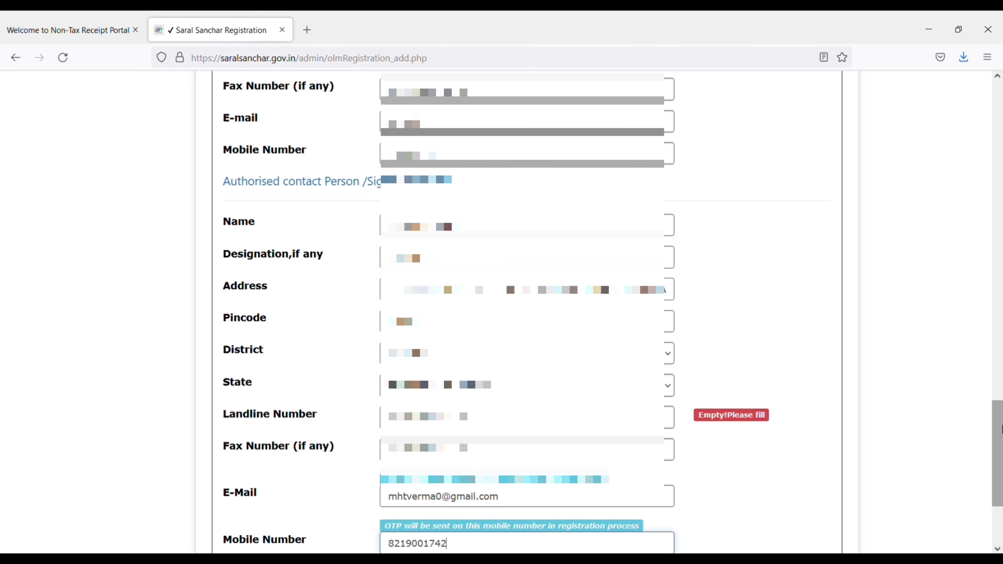
key(Tab)
- Enter the captcha and validate the registration details
text(abcd)
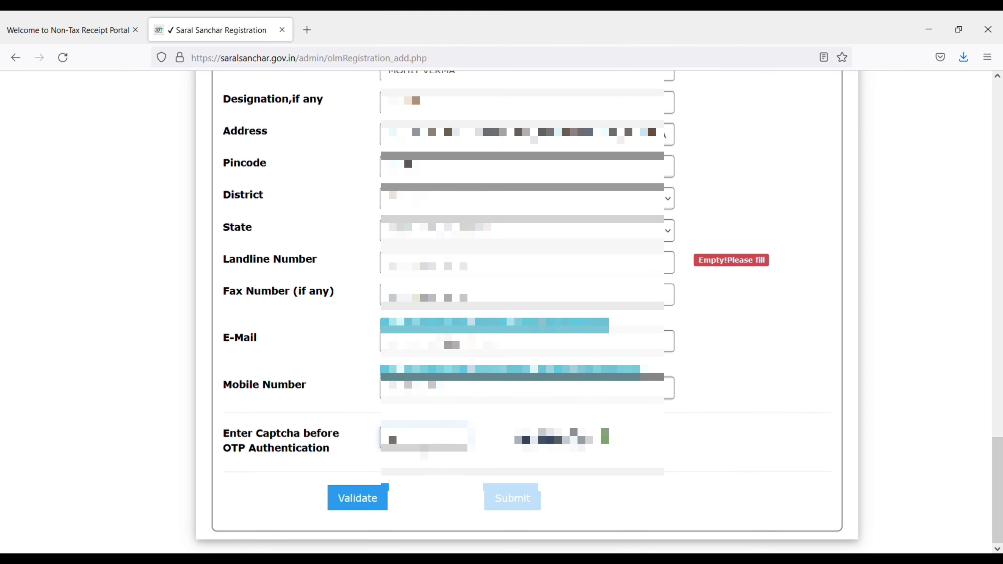
click(358, 499)
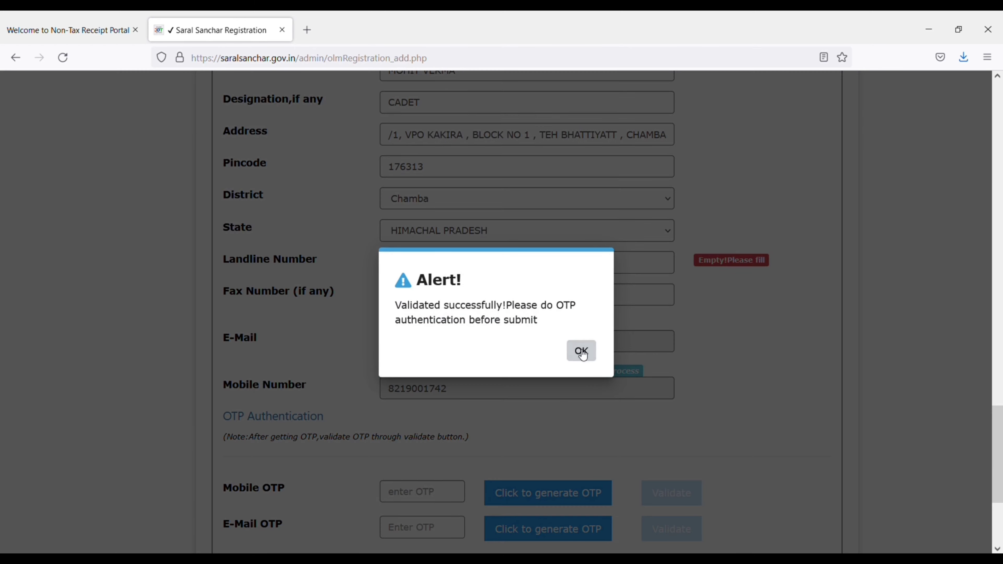
click(580, 351)
- Generate and verify the e-mail OTP and the mobile OTP
scroll(479, 293, down, 5)
click(430, 306)
mouse_move(998, 500)
mouse_down()
mouse_move(1001, 164)
mouse_move(1001, 494)
mouse_up()
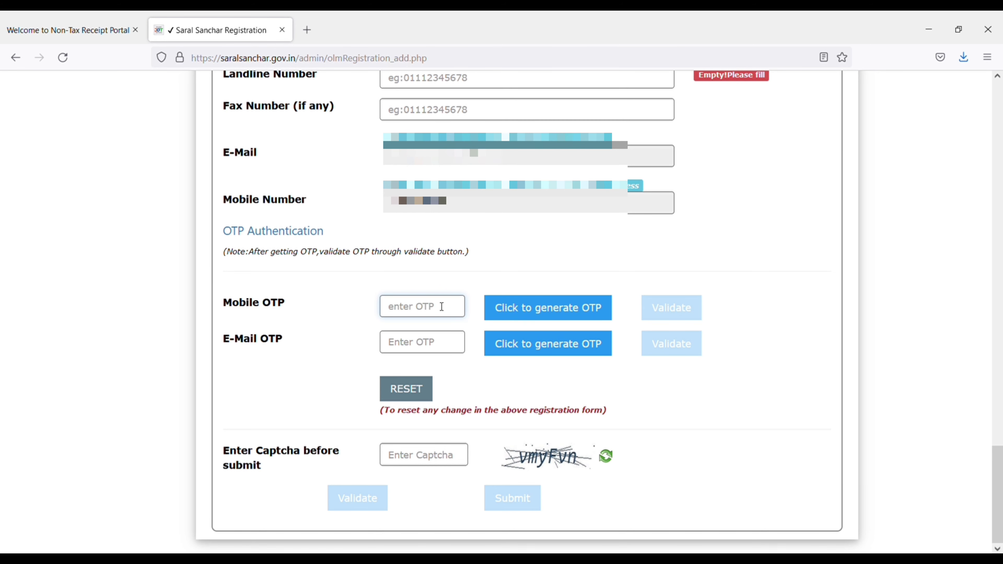
click(545, 308)
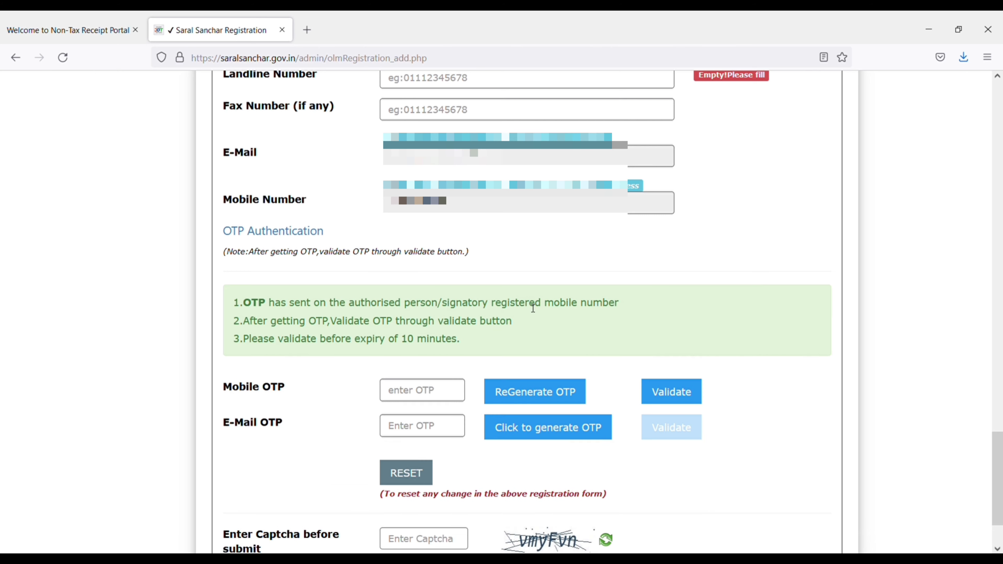
click(542, 428)
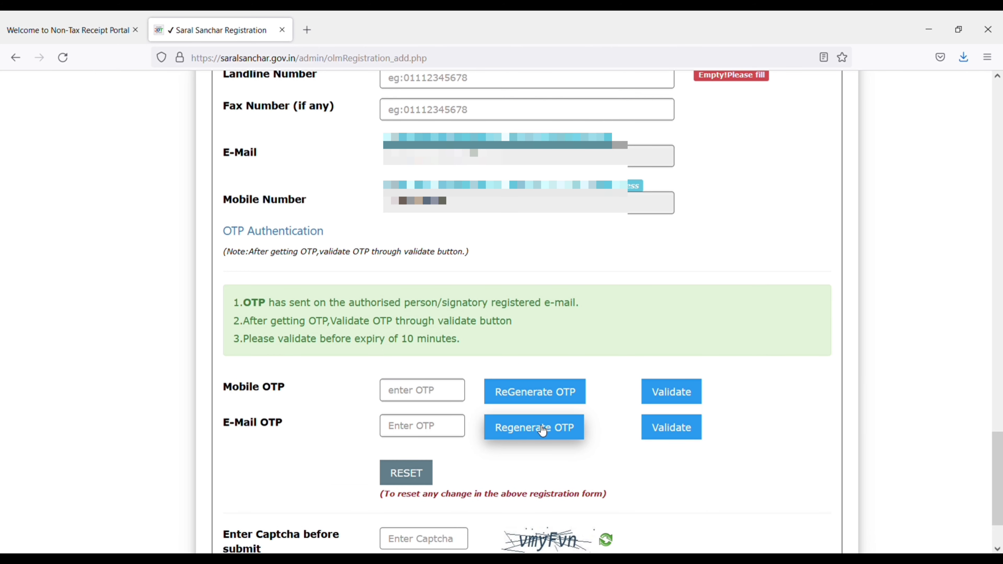
click(421, 427)
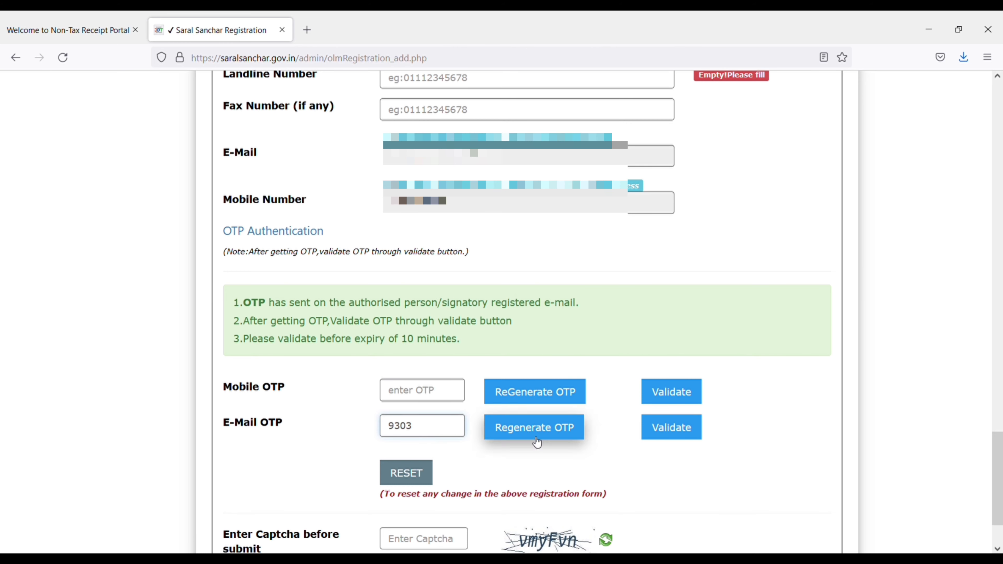
click(671, 427)
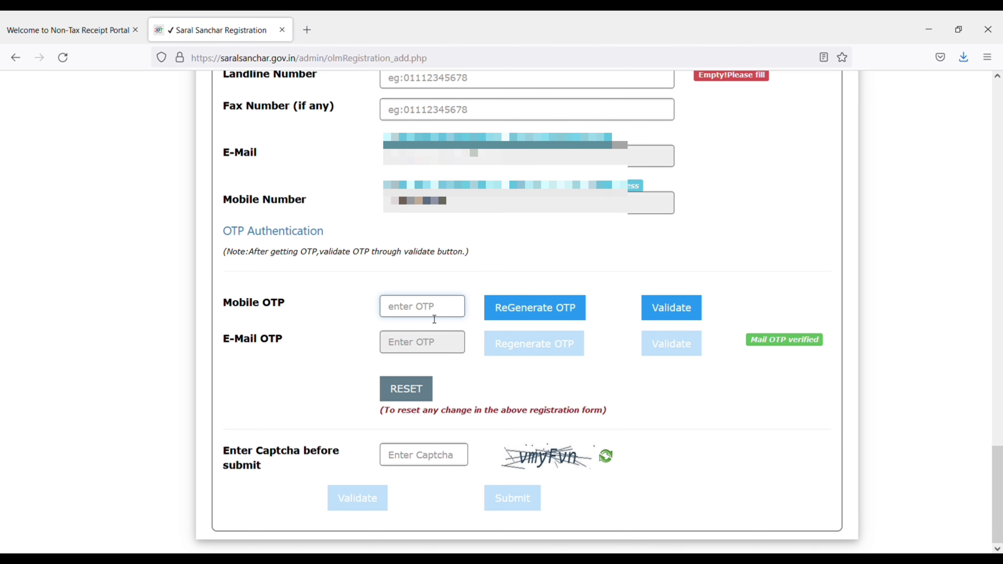
click(553, 308)
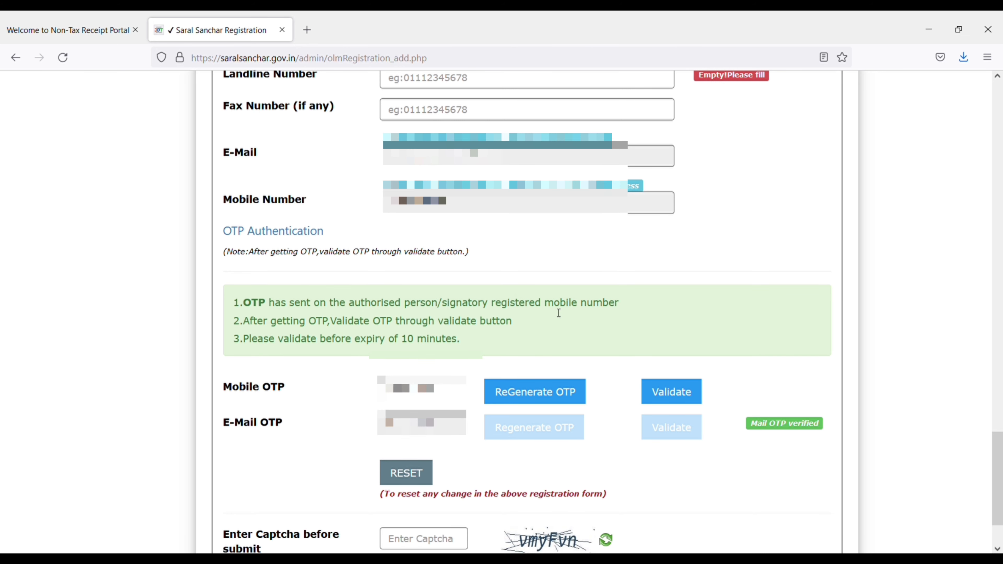
click(671, 392)
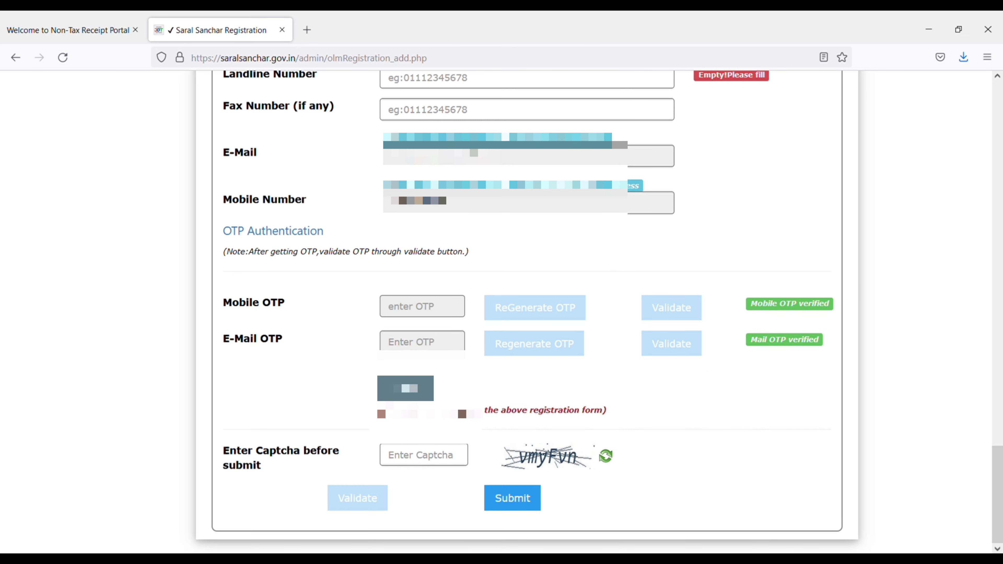
- Enter the submission captcha and submit the registration, confirming with YES
click(424, 462)
text(vmyFvn)
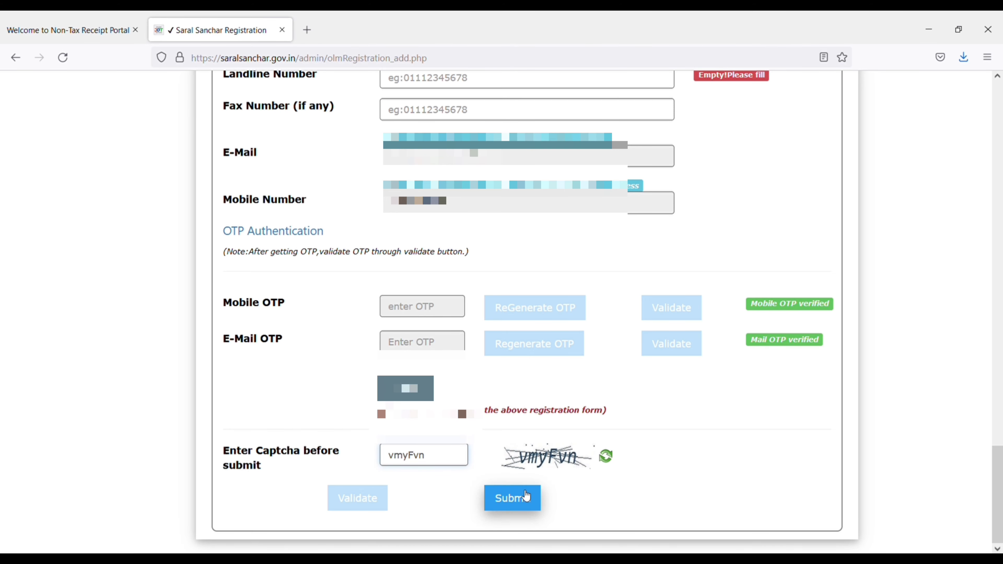
click(509, 501)
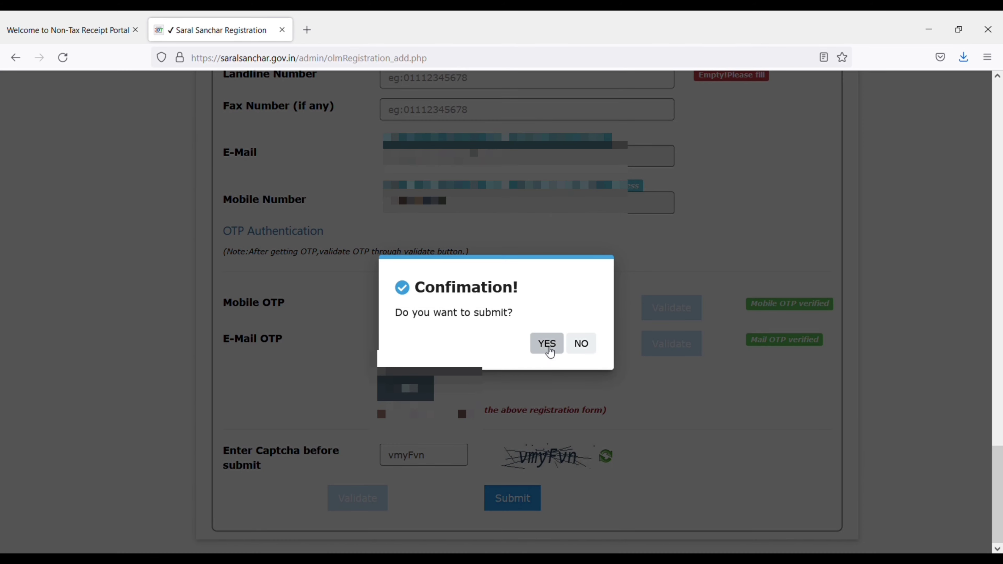
click(545, 344)
- Log into the new account from the home page with the emailed User ID, password and security code
click(370, 338)
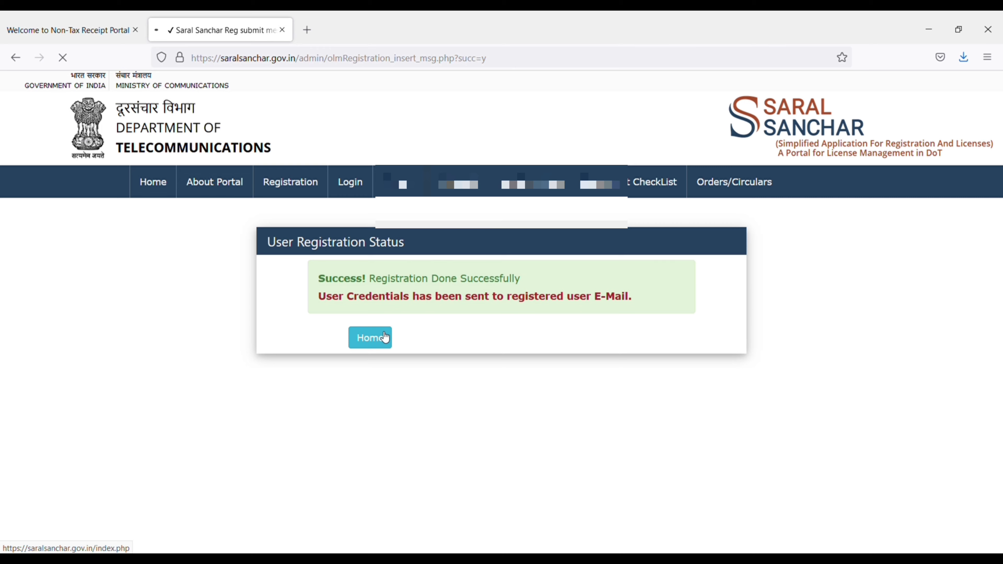
click(870, 294)
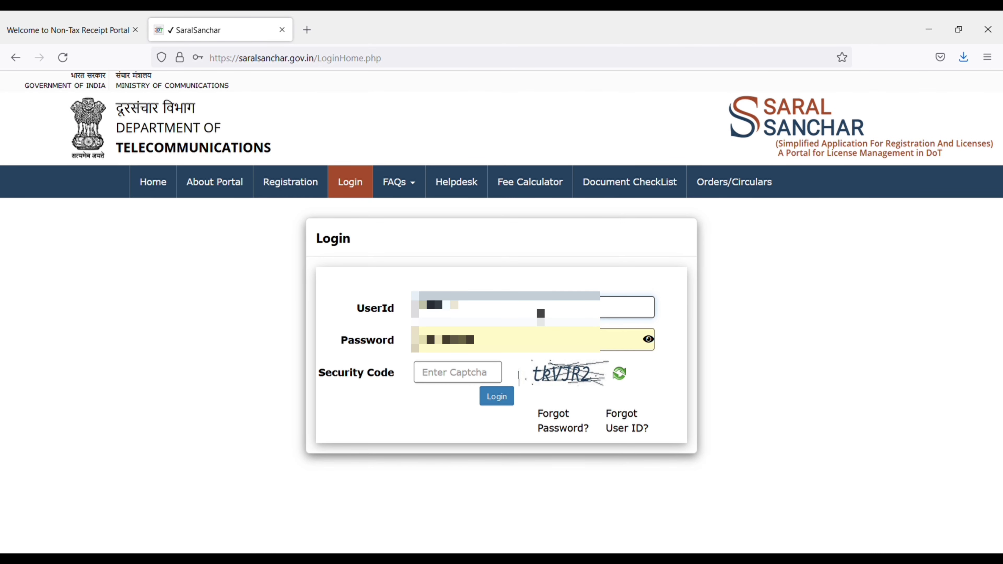
key(Tab)
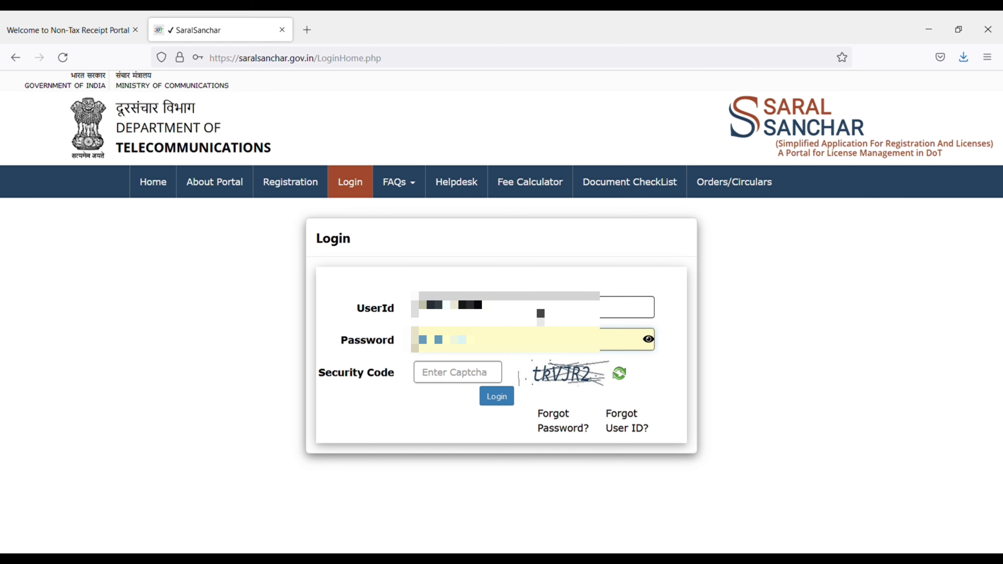
text(•••••)
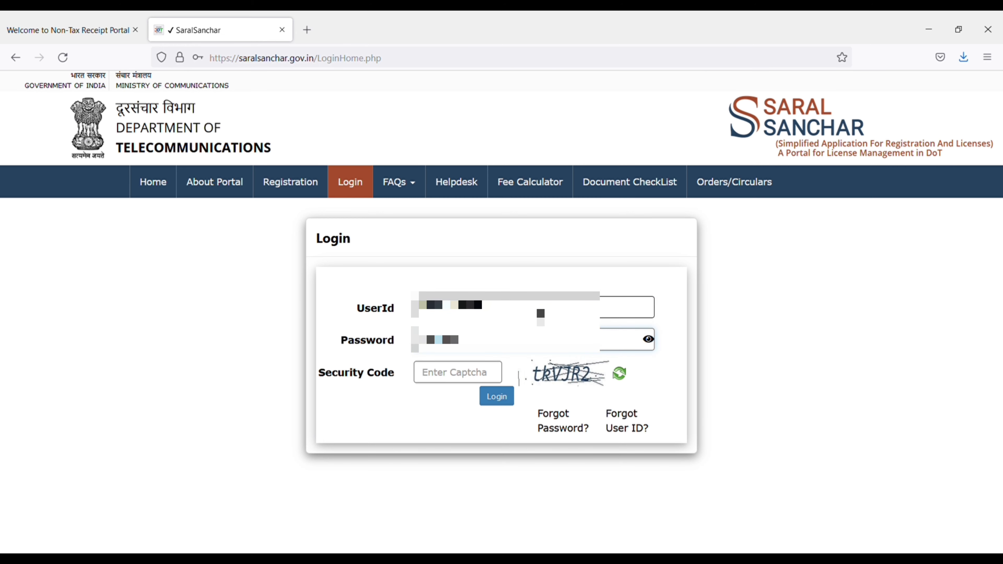
key(Tab)
text(tkVJR2)
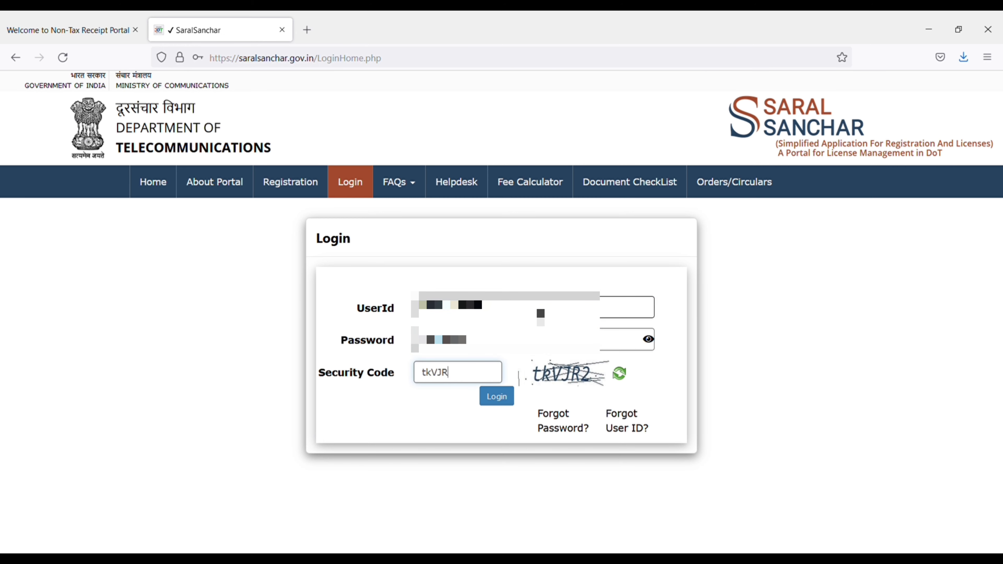
click(506, 400)
- Enter a new password and a matching confirm password
click(287, 365)
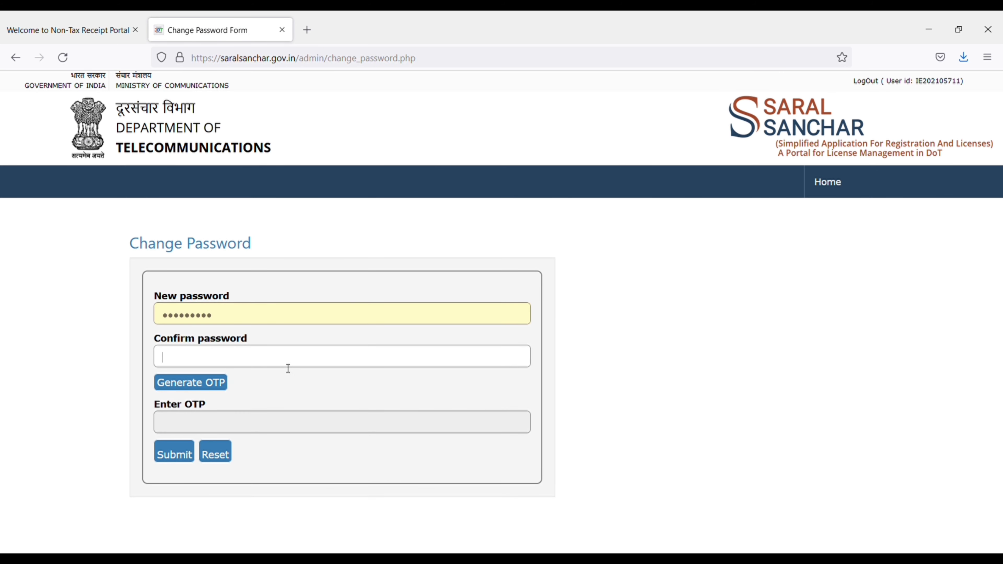
text(••••••••••)
click(204, 383)
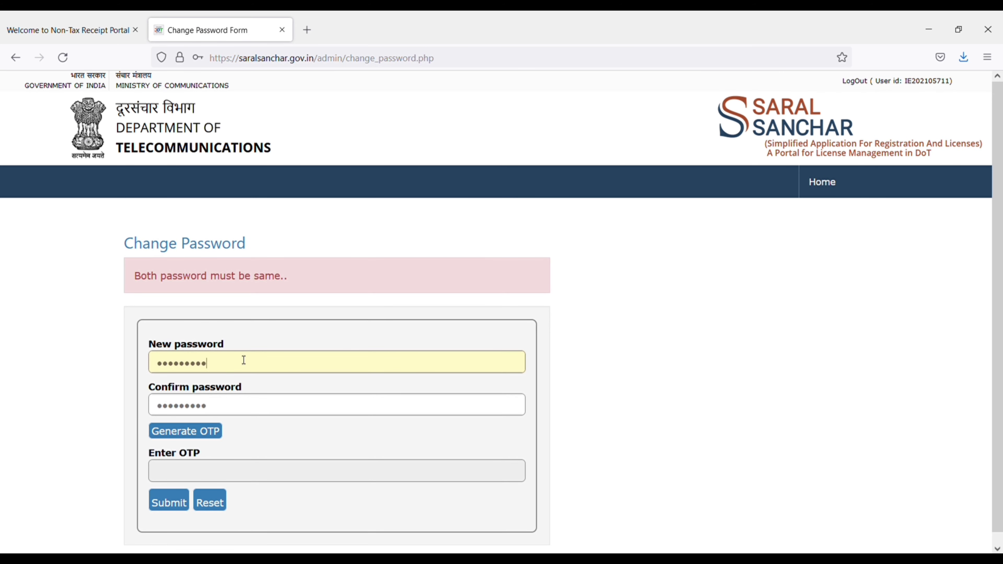
key(ctrl+a)
text(•••••••)
text(*********)
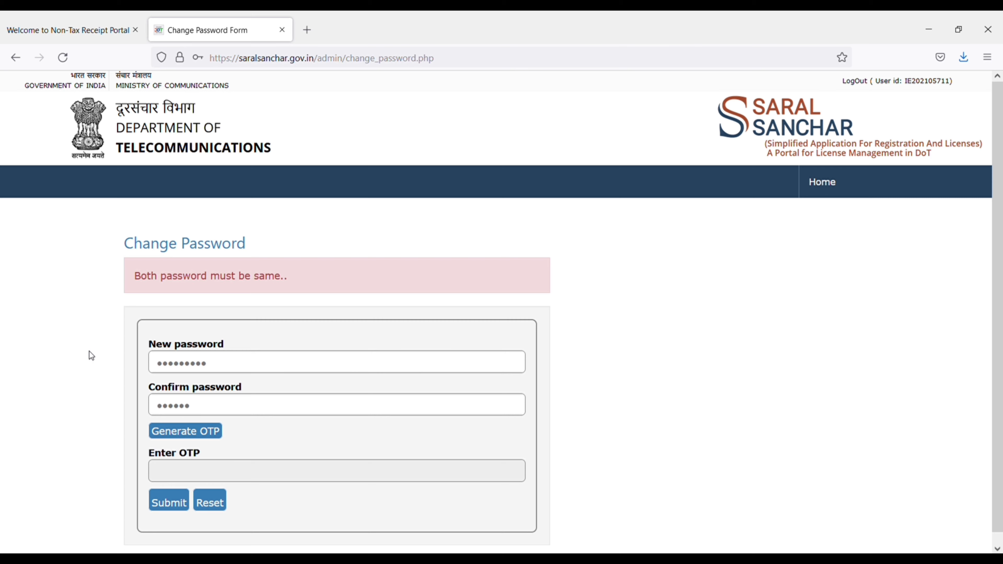
- Generate the OTP, enter the code received on the mobile, and submit the password change
click(209, 431)
click(264, 474)
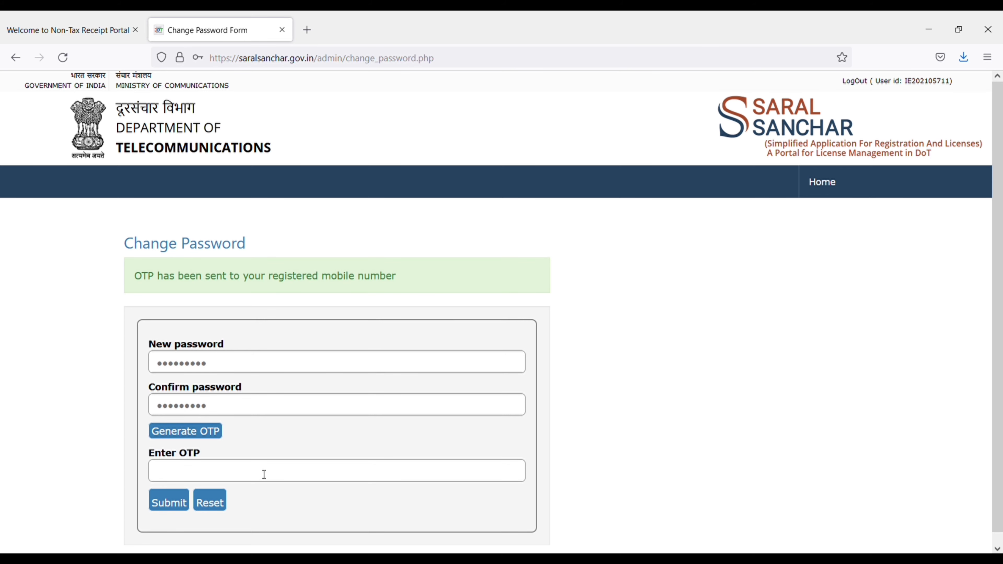
key(Return)
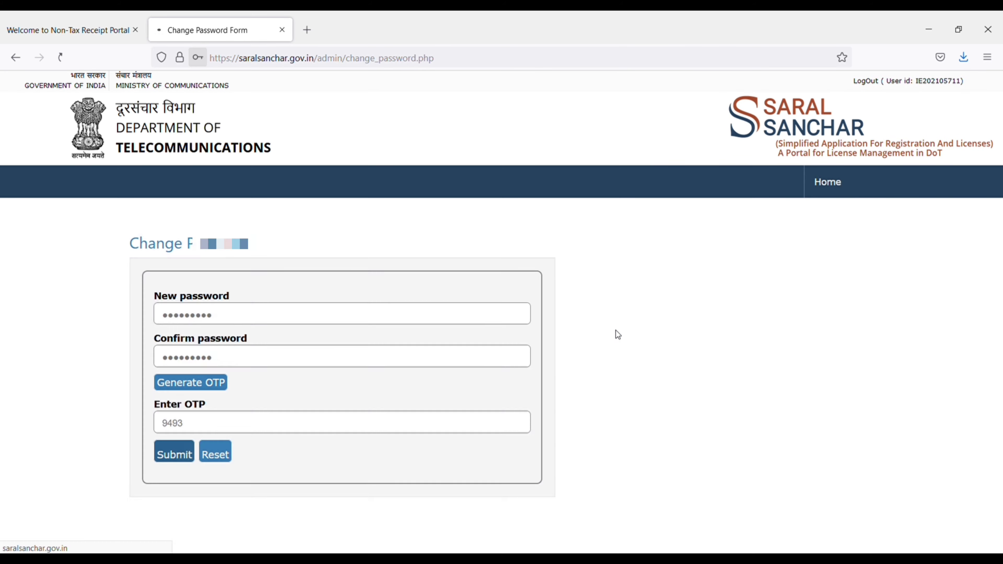
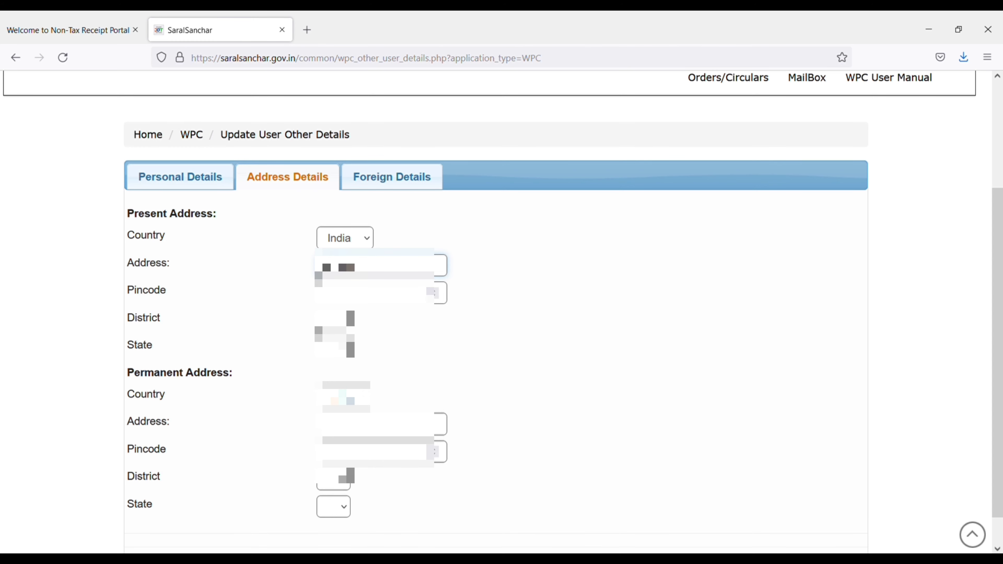
- Re-enter the corrected identification number in Personal Details and submit the profile update
click(189, 191)
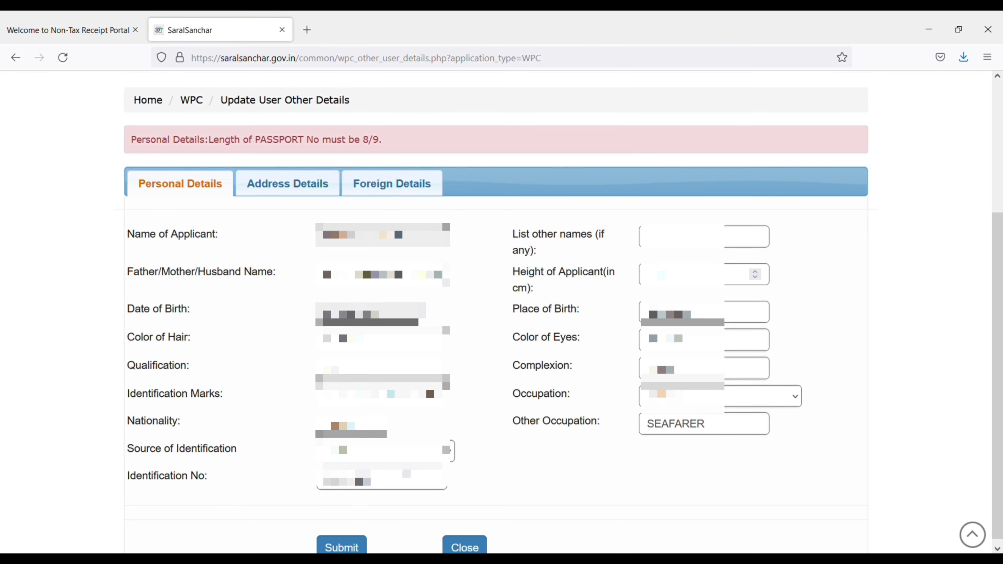
text(A123456)
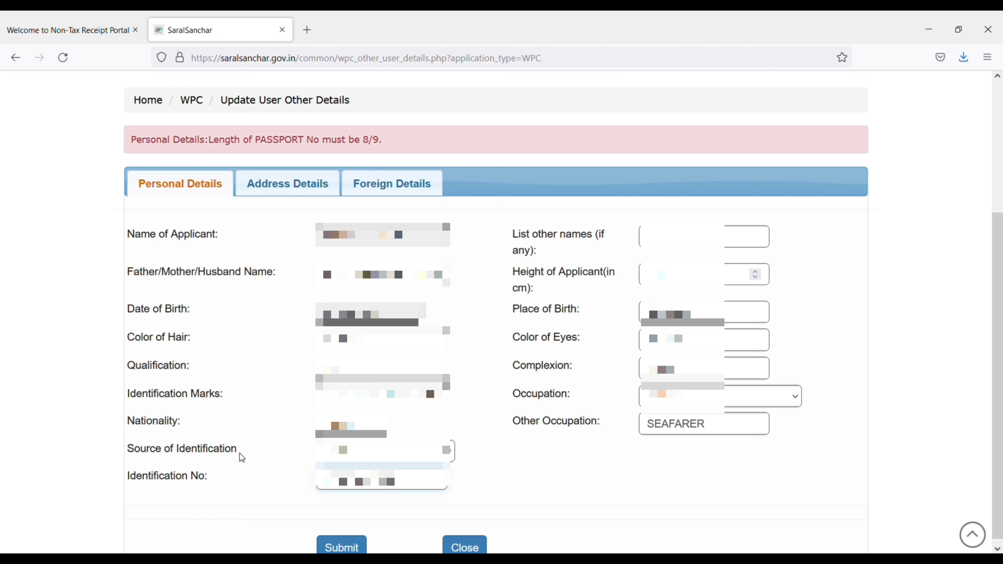
key(Return)
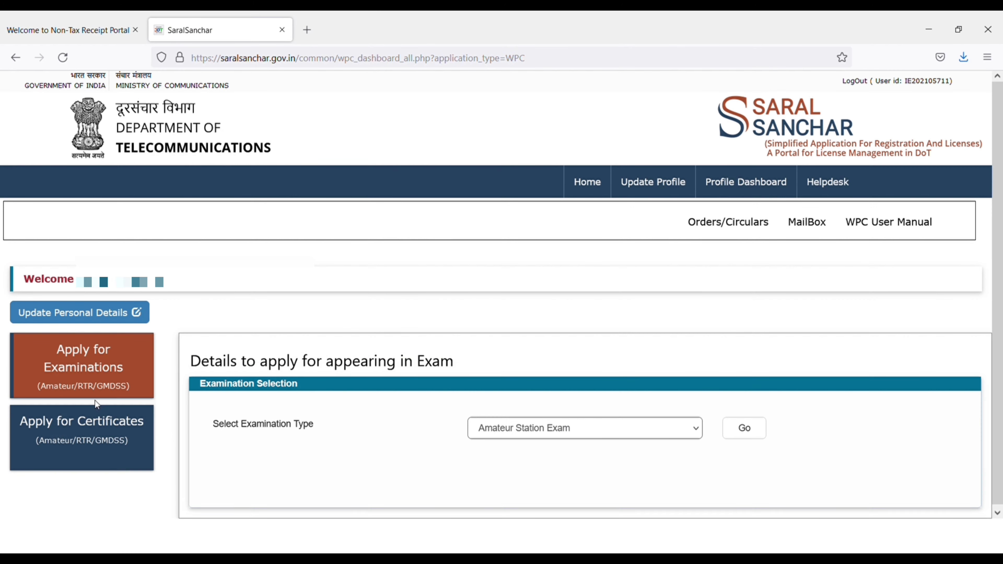
click(97, 410)
- Start a GMDSS general Operator Certificate application and move to the personal details step
click(920, 450)
click(461, 490)
click(461, 510)
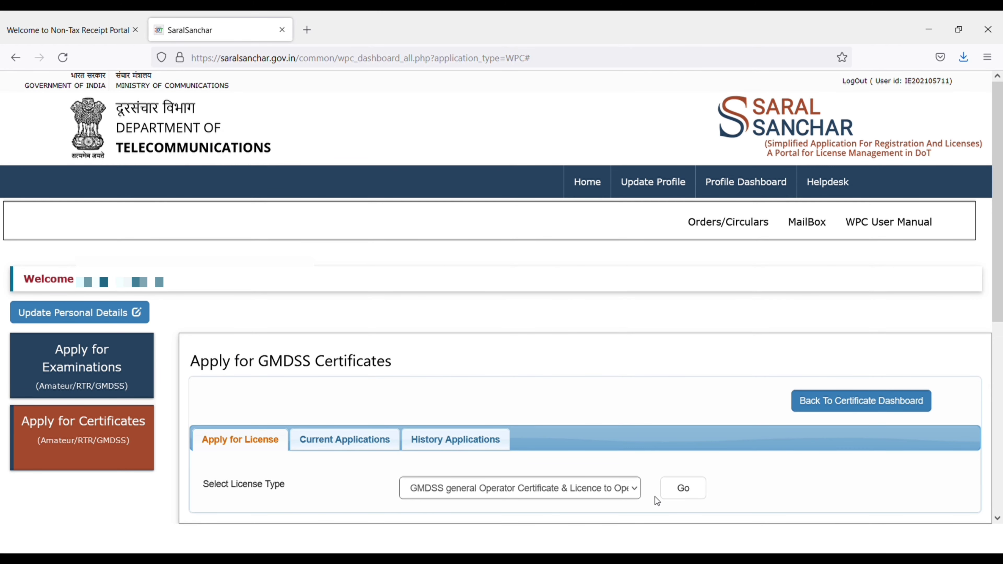
click(681, 489)
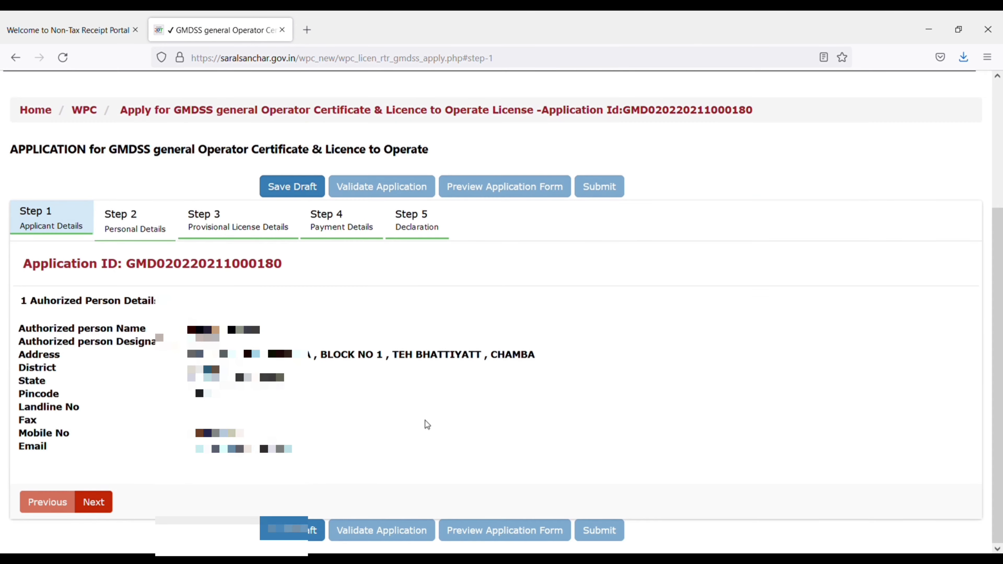
click(88, 498)
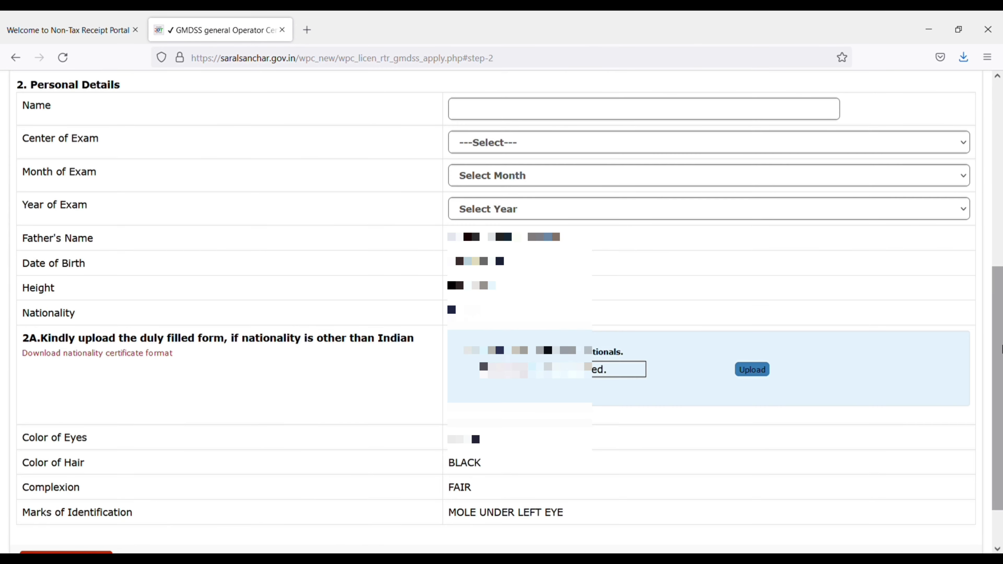
- Fill in the exam details with exam centre Chennai, exam month and year, and save the draft
text(xxxxxxxx)
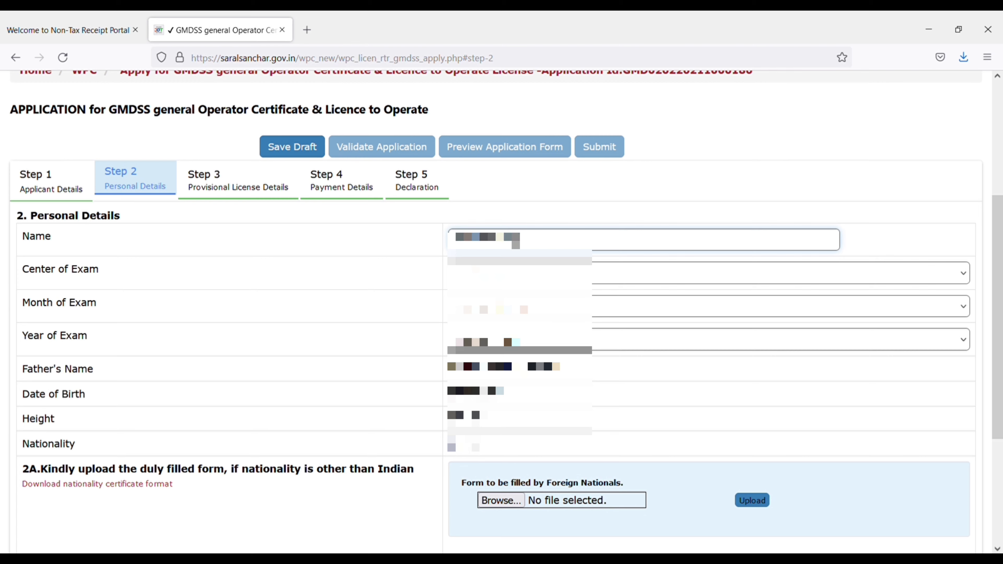
key(Tab)
key(Down)
key(Tab)
key(Down)
key(Tab)
key(Down)
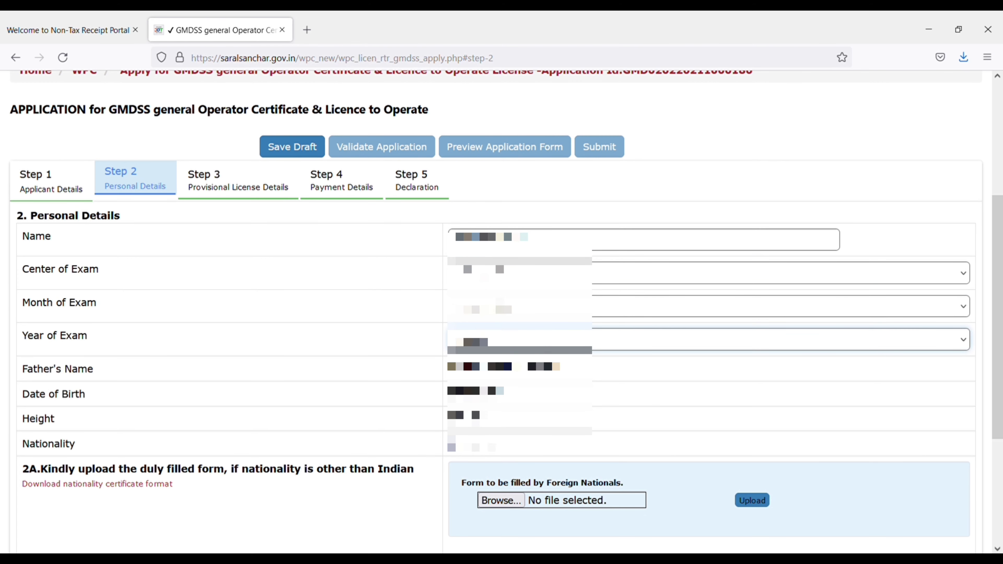
scroll(918, 534, down, 5)
click(293, 531)
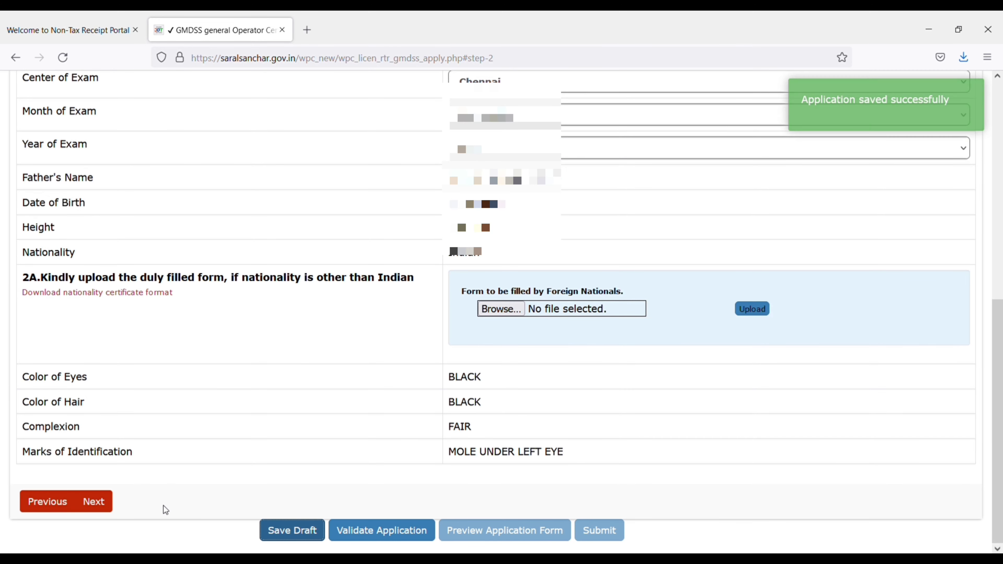
- Move to the Provisional License Details step and dismiss the alert that appears
click(98, 505)
key(Return)
click(463, 148)
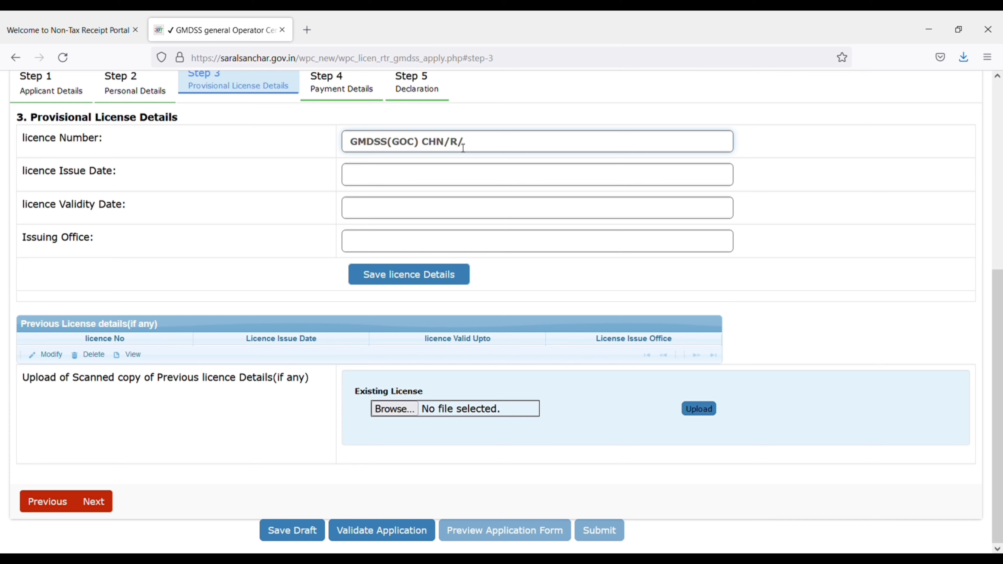
- Enter the previous licence number, issue date 01-10-2021, validity 01-04-2022 and issuing office 'GOVERMENT OF INDIA MINISTRY OF COMMUNIC'
text(097)
key(Tab)
click(486, 254)
key(Tab)
click(476, 235)
key(Down)
key(Return)
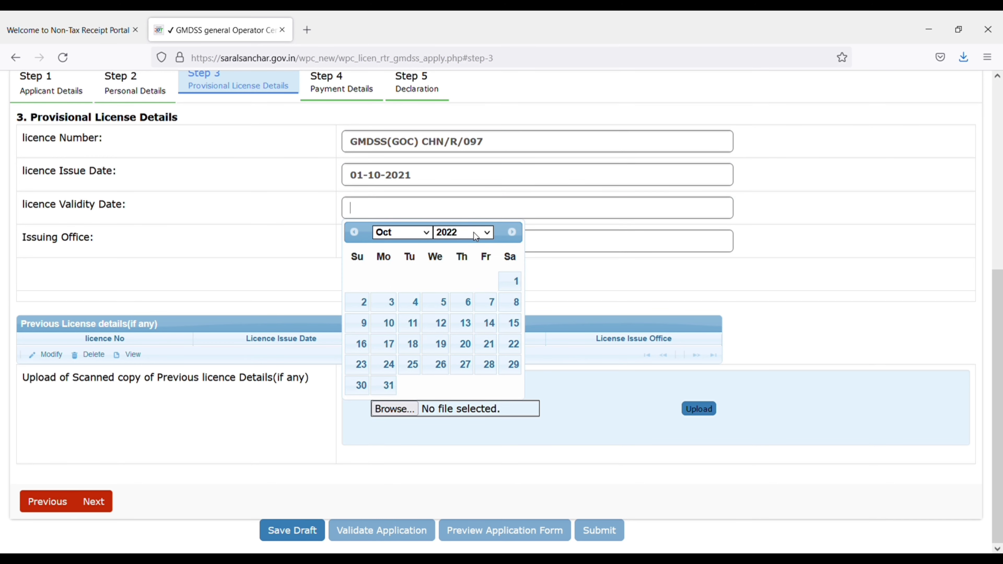
click(411, 232)
key(Up)
key(Up)
key(Up)
key(Up)
key(Up)
key(Up)
key(Return)
click(485, 281)
click(405, 253)
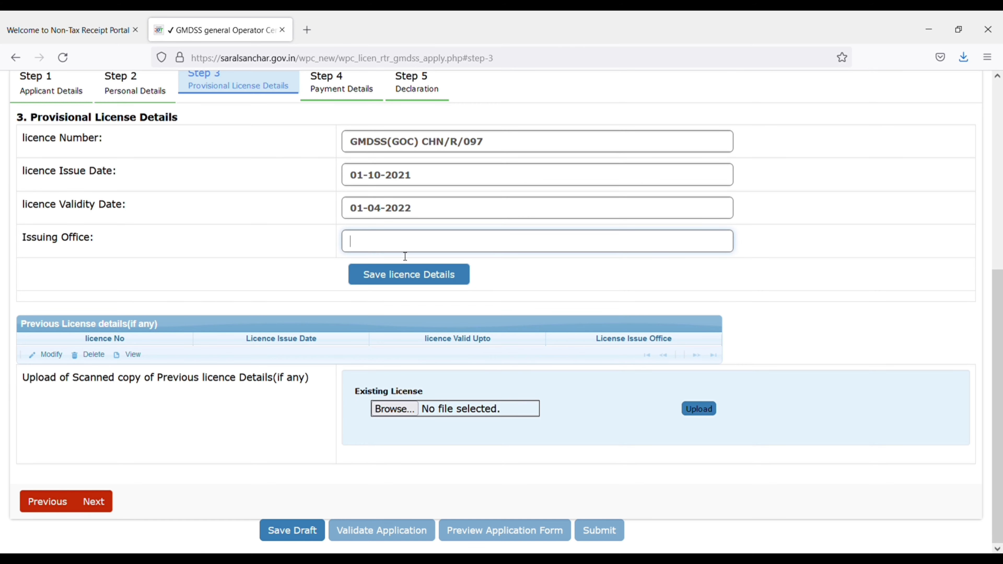
text(GOVERMENT OF INDIA MINIS)
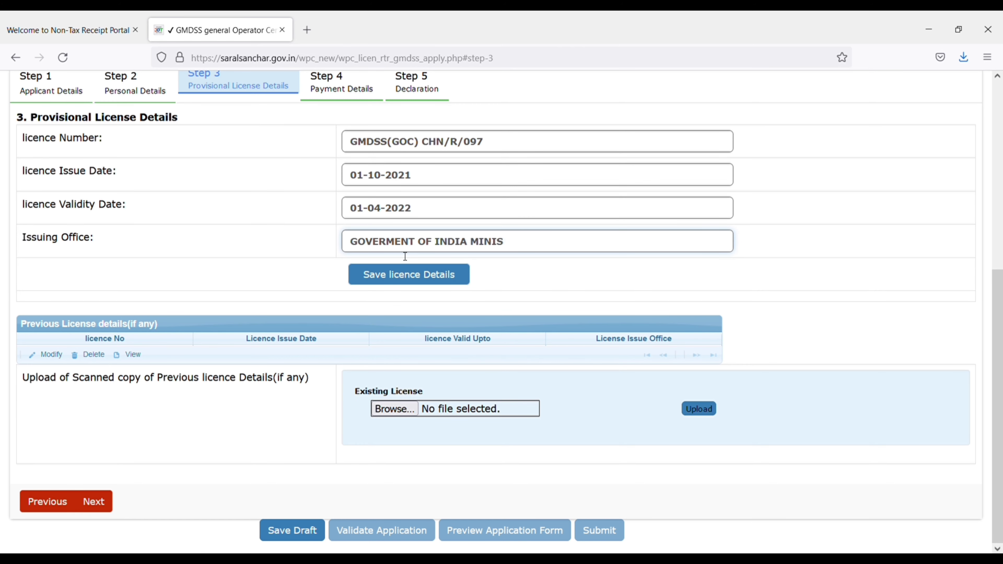
text(TRY OF COMMUNICATIONS)
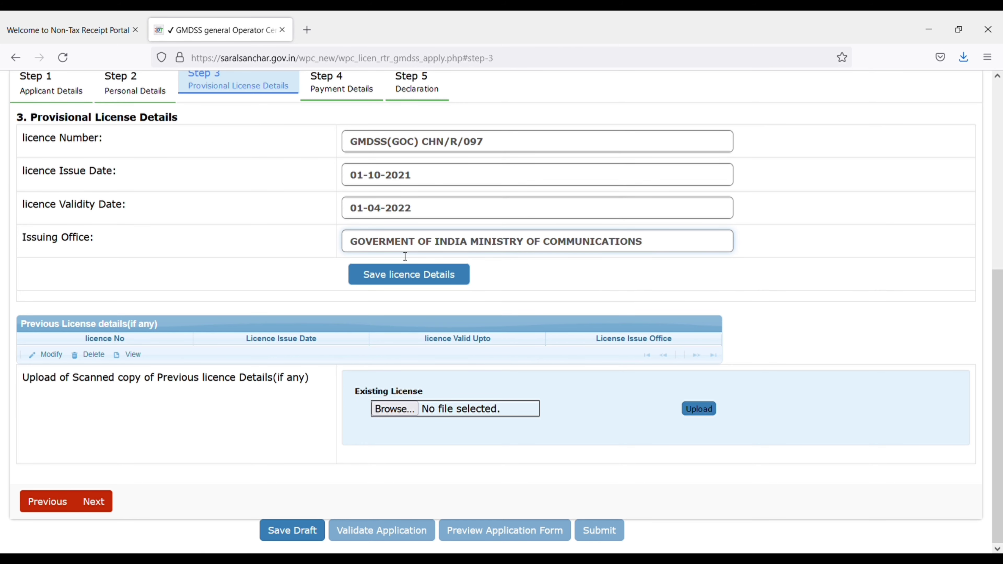
- Save the previous licence record, upload its scanned copy, and save the application draft
click(444, 272)
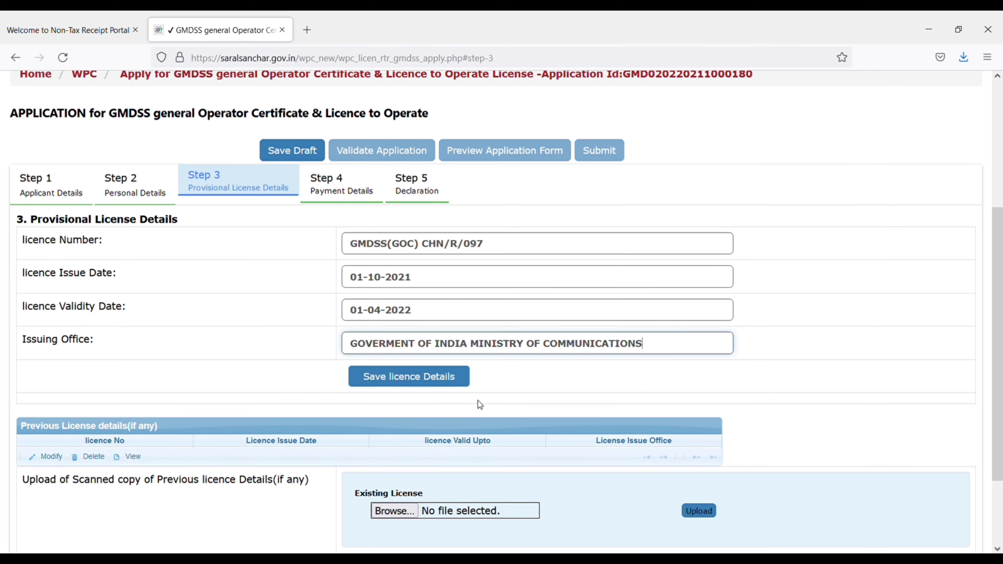
key(Return)
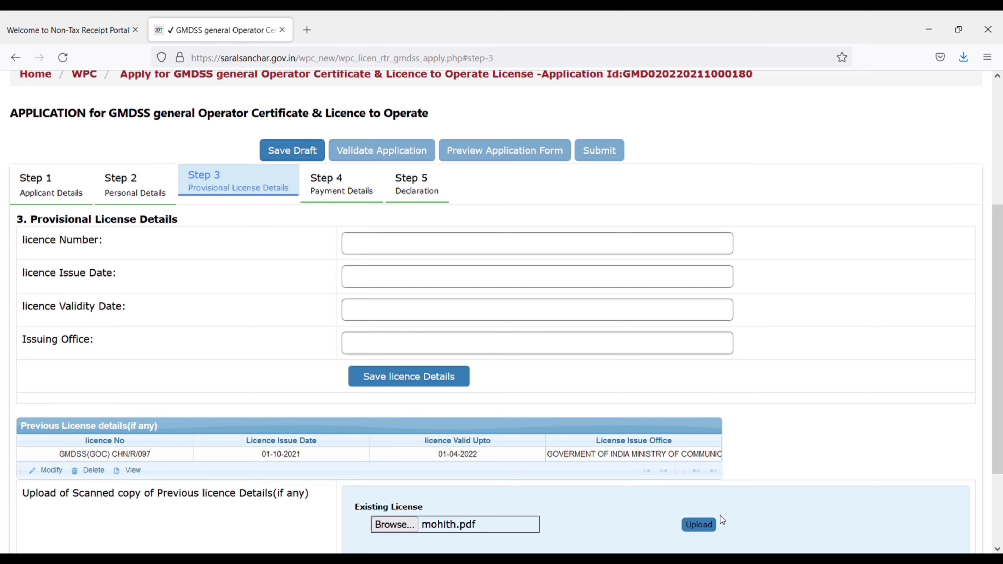
click(698, 524)
scroll(359, 368, down, 3)
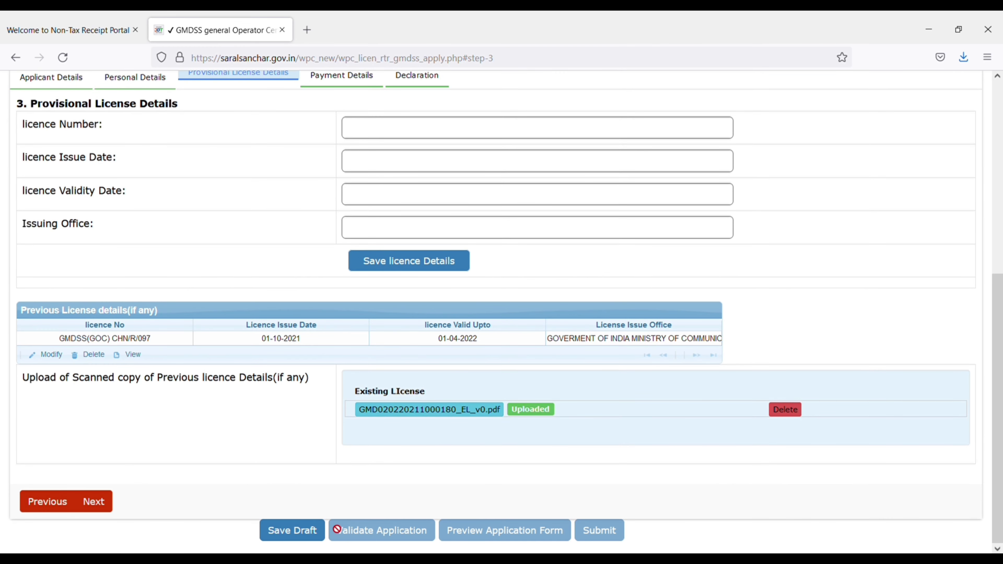
click(294, 530)
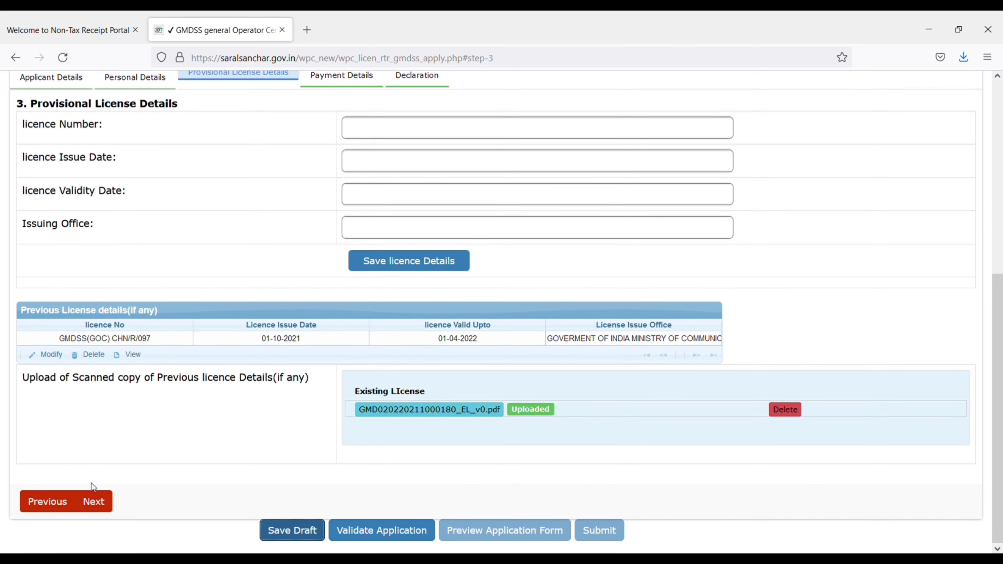
- Go to the licence fee payment step and set licence validity to Life Time
click(94, 501)
click(549, 129)
click(457, 182)
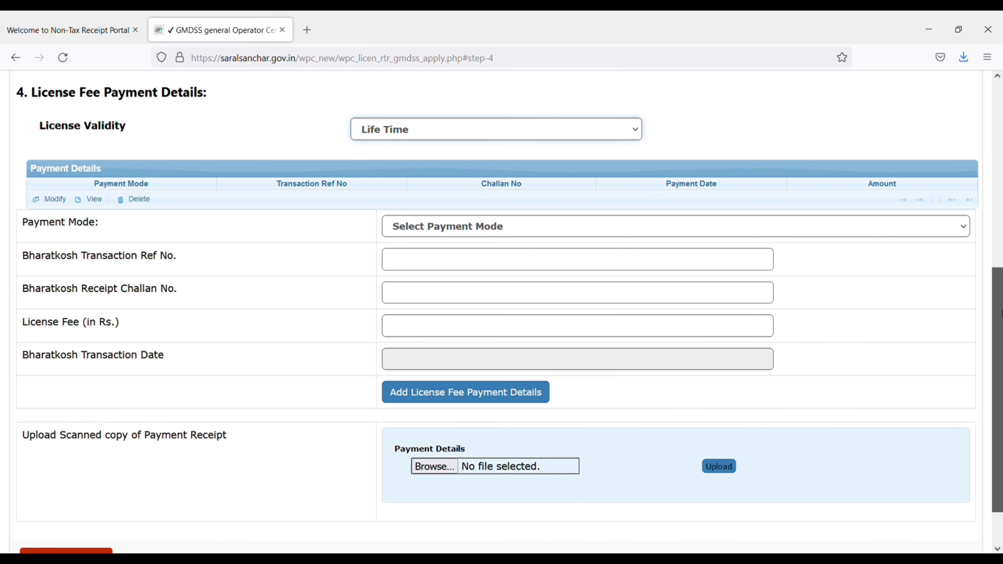
- Choose NTRP(Bharatkosh) payment mode and paste the Bharatkosh transaction number as the reference
scroll(456, 181, down, 2)
click(63, 29)
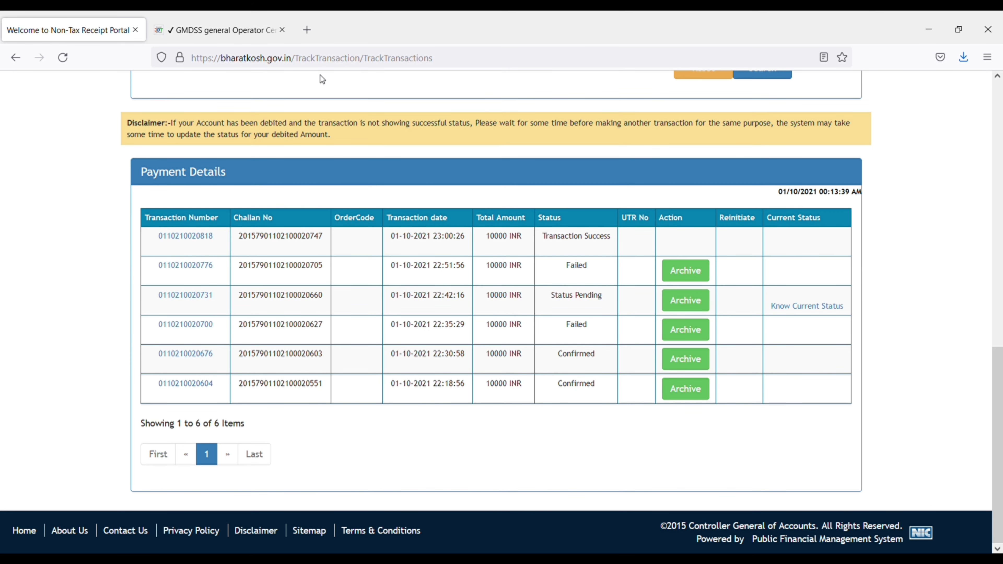
drag(197, 241, 218, 241)
key(ctrl+c)
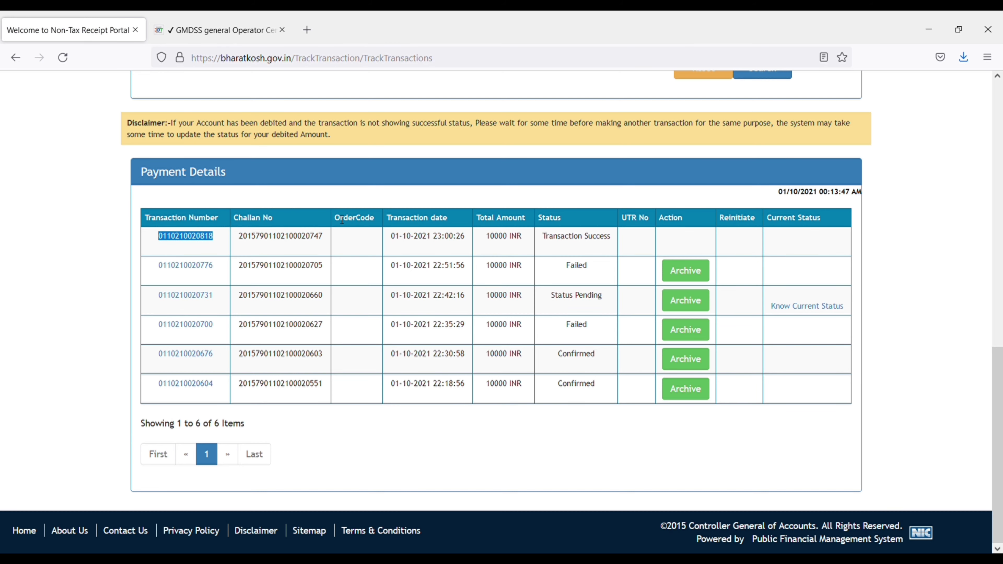
click(177, 29)
key(ctrl+v)
- Copy the first transaction's challan number from Bharatkosh into the form's challan number field
click(421, 230)
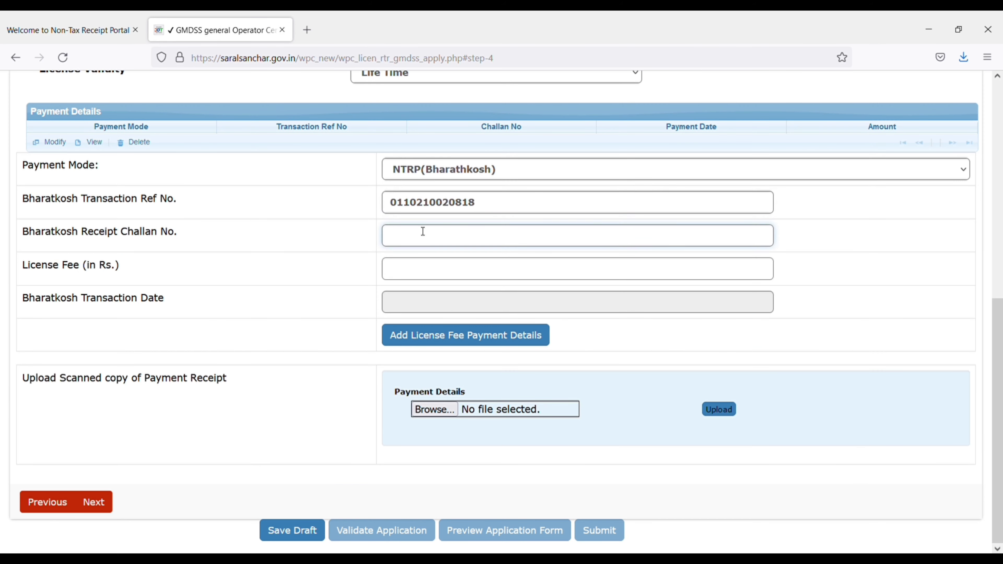
click(525, 193)
click(110, 31)
drag(238, 236, 321, 242)
key(ctrl+c)
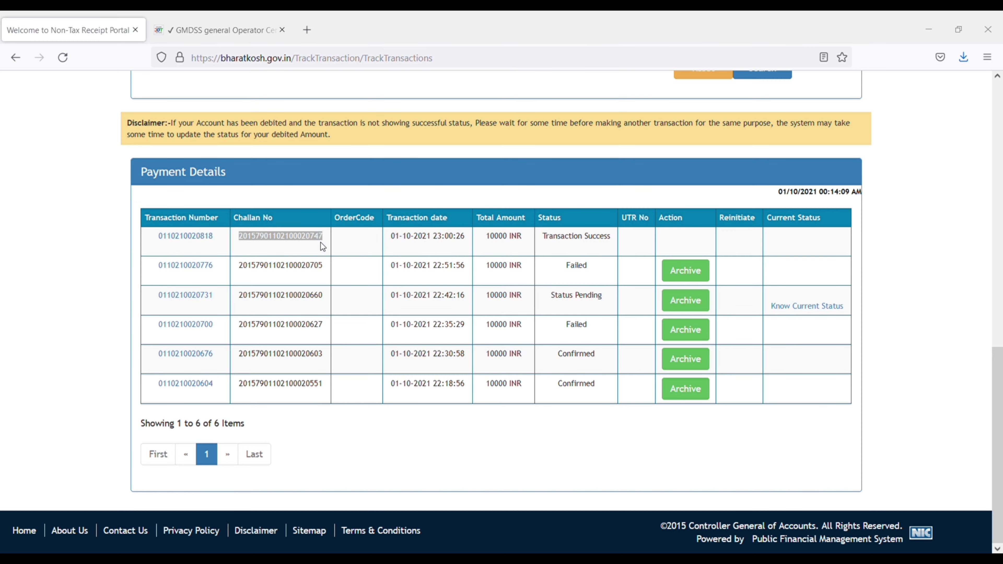
click(221, 29)
click(427, 237)
key(ctrl+v)
- Enter fee 10000 and transaction date 01-10-2021, upload the payment receipt, and save the draft
click(427, 271)
text(10)
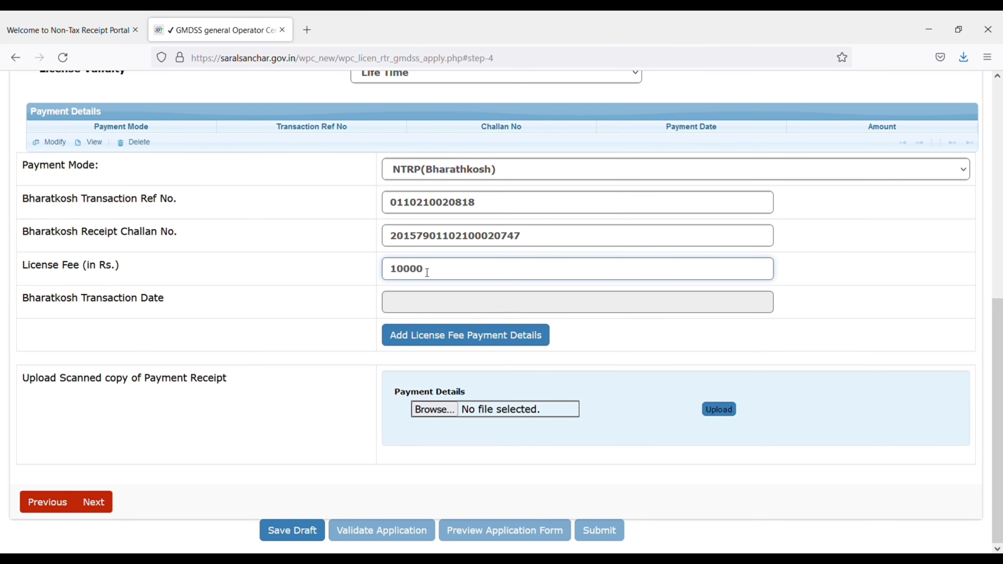
click(441, 306)
click(530, 376)
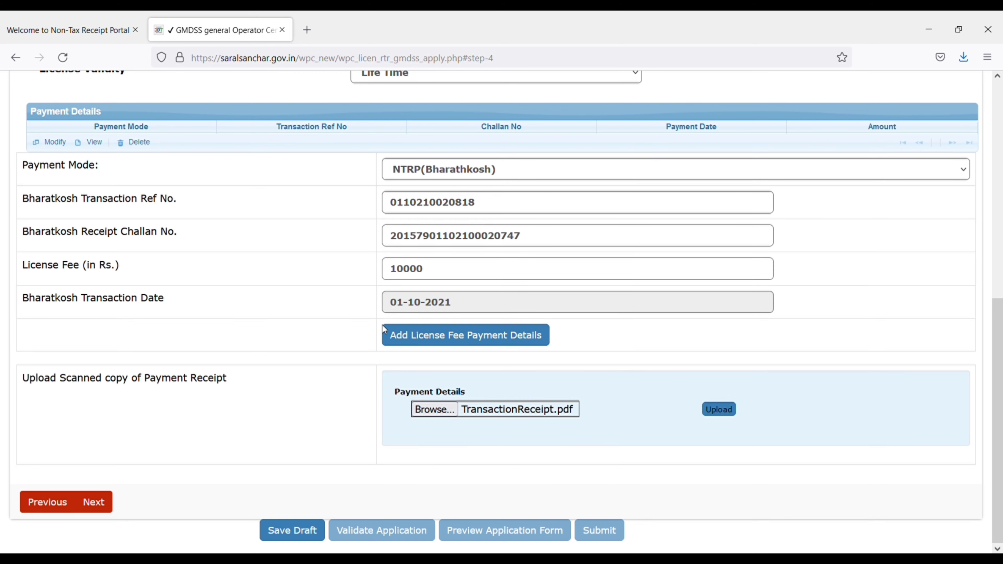
click(719, 409)
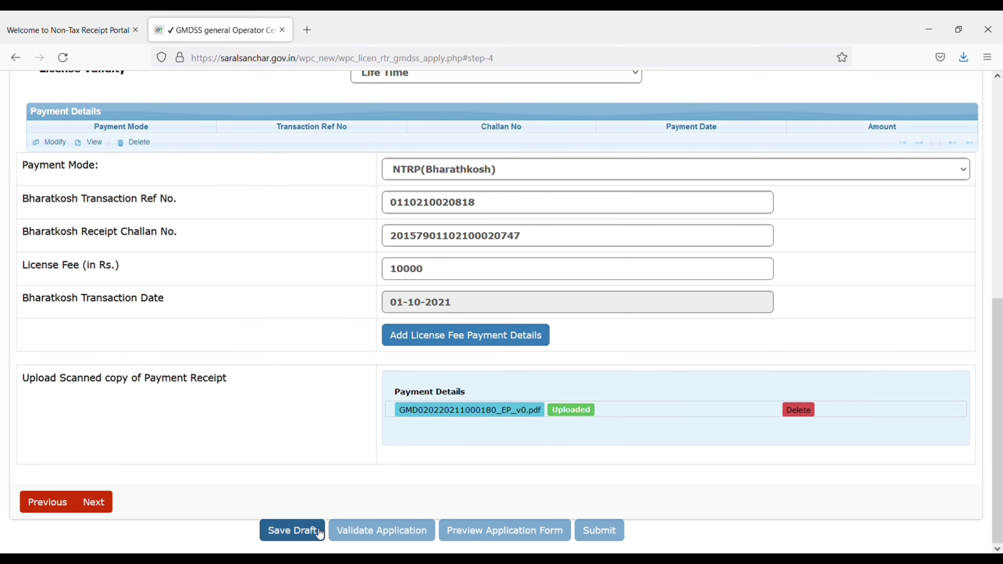
click(290, 531)
- Validate the application from the declaration step and dismiss the rectify-error message
click(98, 502)
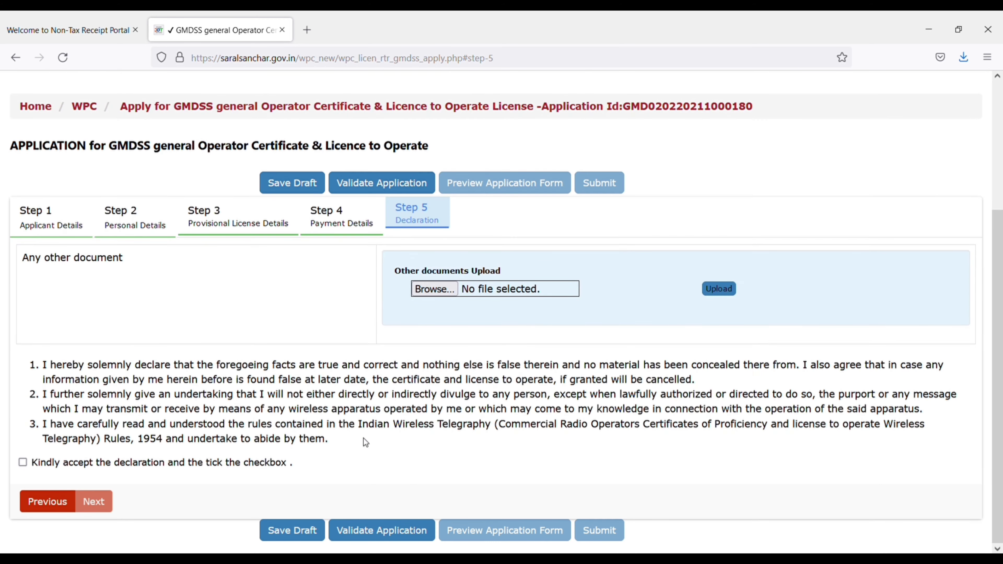
click(310, 534)
click(333, 531)
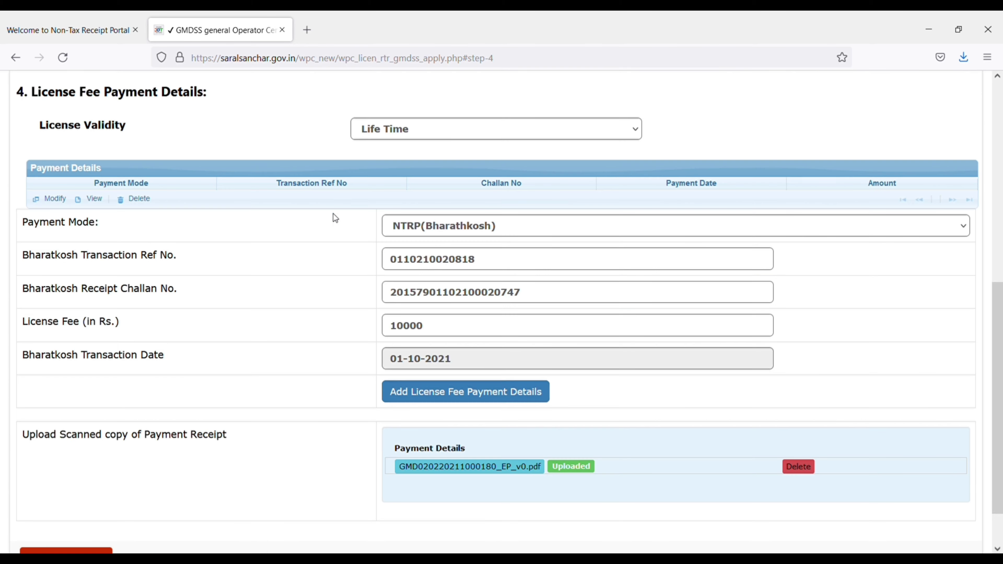
key(Return)
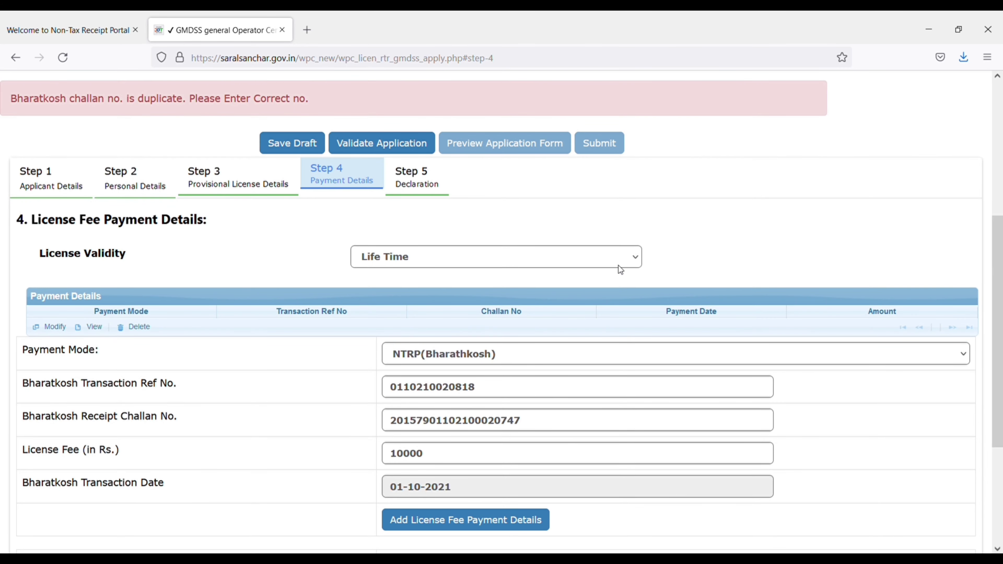
- Rerun the Bharatkosh transaction search with a new end date for the range
scroll(620, 270, down, 3)
scroll(130, 89, up, 4)
click(75, 29)
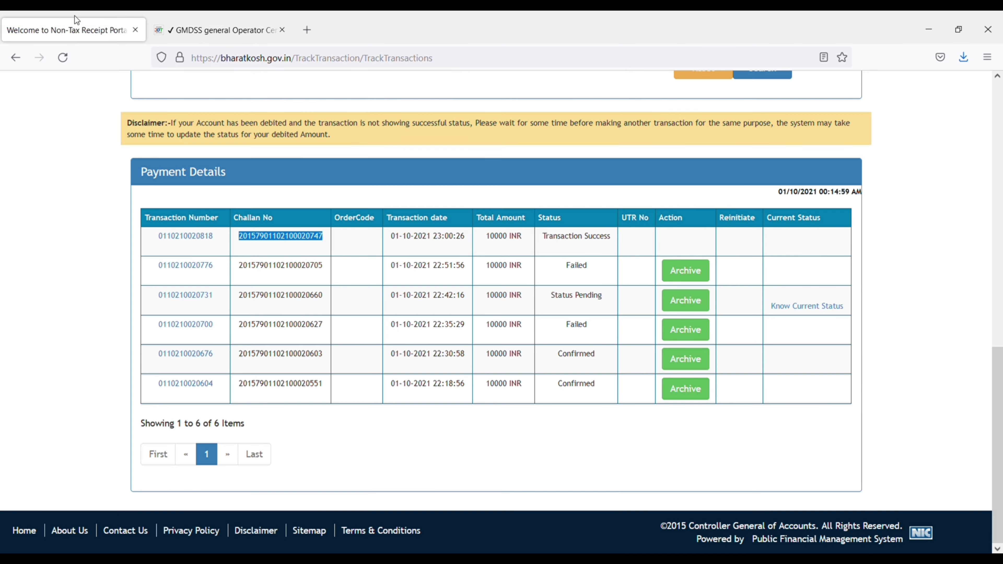
drag(995, 465, 976, 318)
click(786, 287)
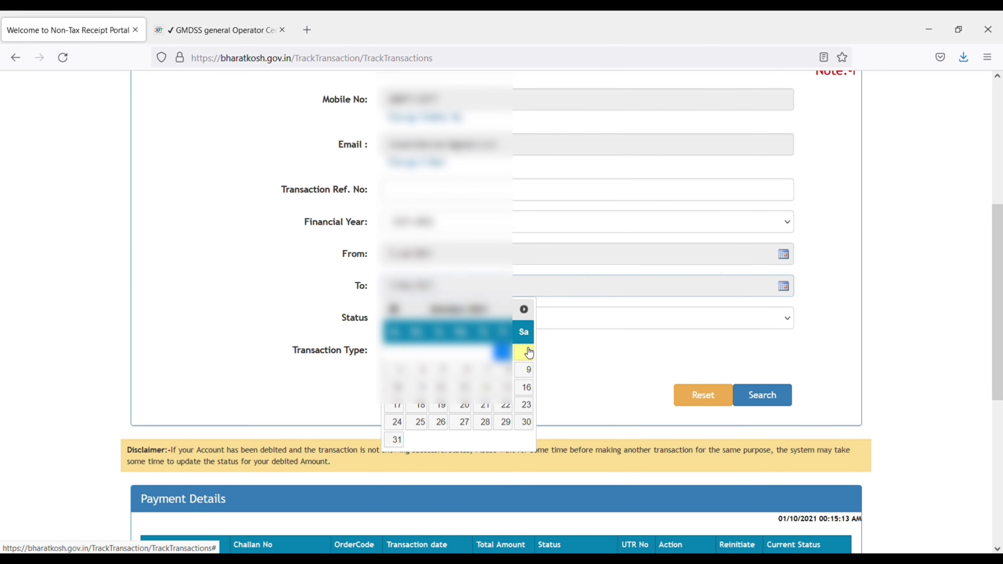
click(528, 353)
click(754, 396)
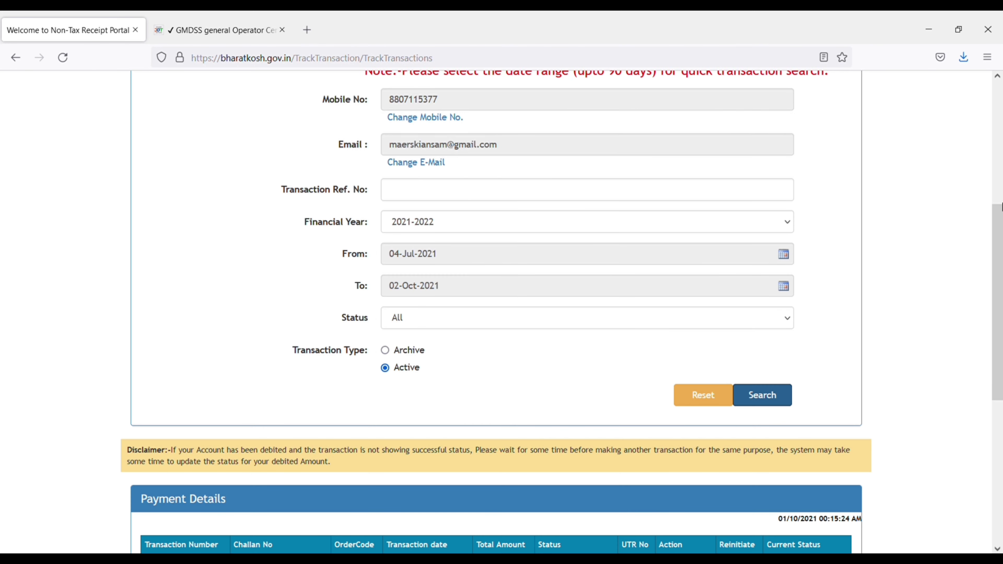
- Check the pending transaction's current status and continue past the insecure-form warning
drag(998, 223, 1001, 326)
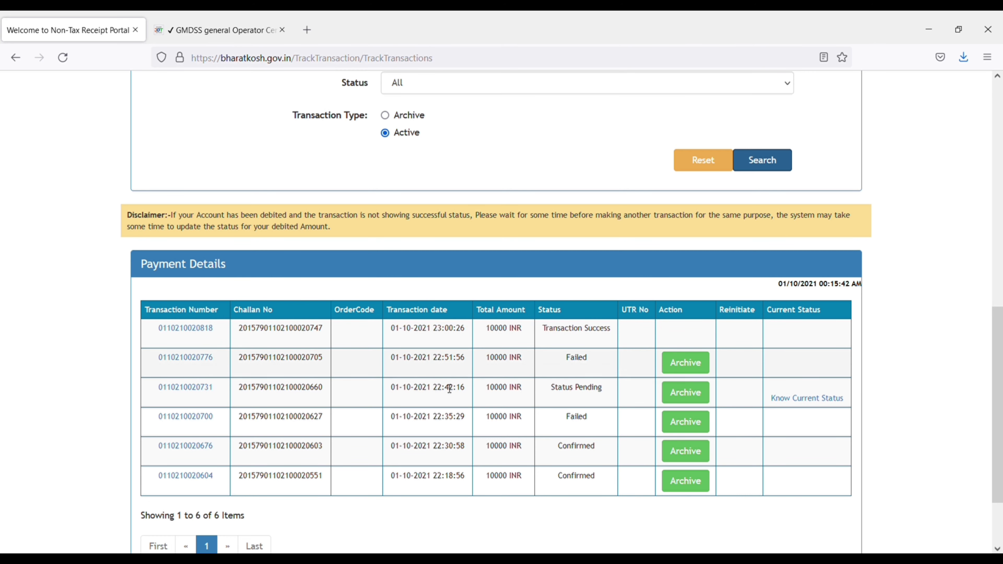
click(807, 398)
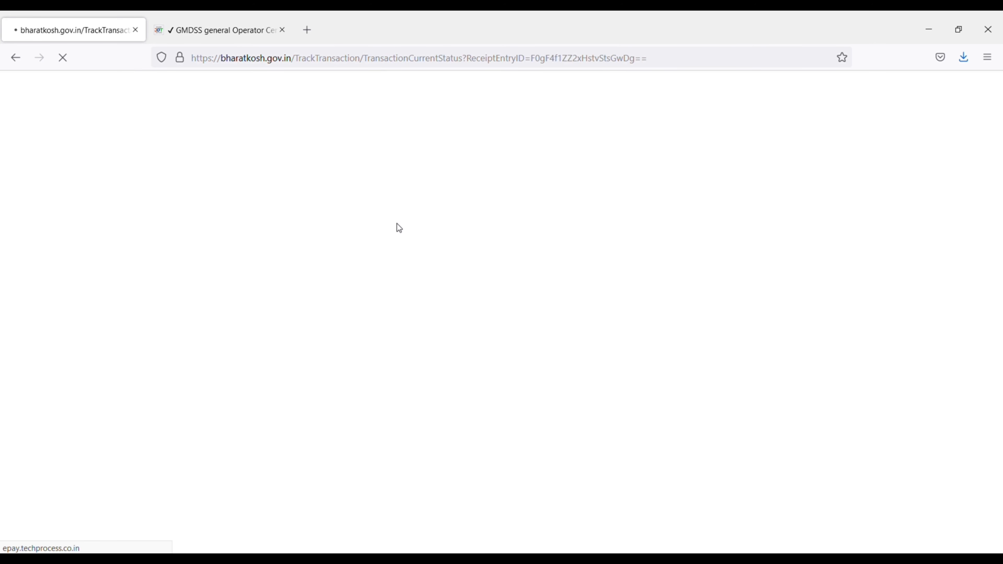
click(221, 30)
scroll(983, 306, down, 3)
scroll(983, 306, up, 2)
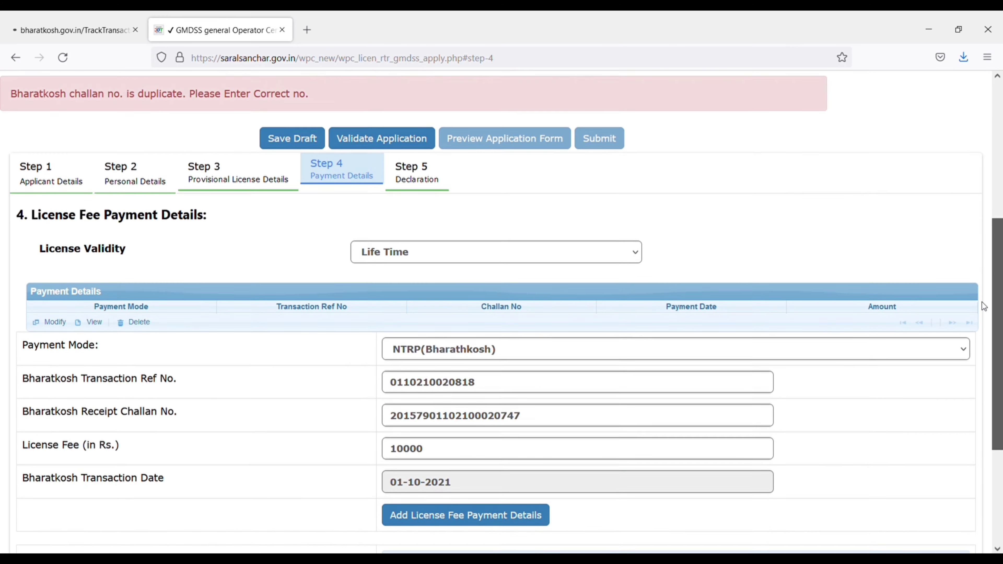
scroll(983, 306, up, 1)
click(61, 25)
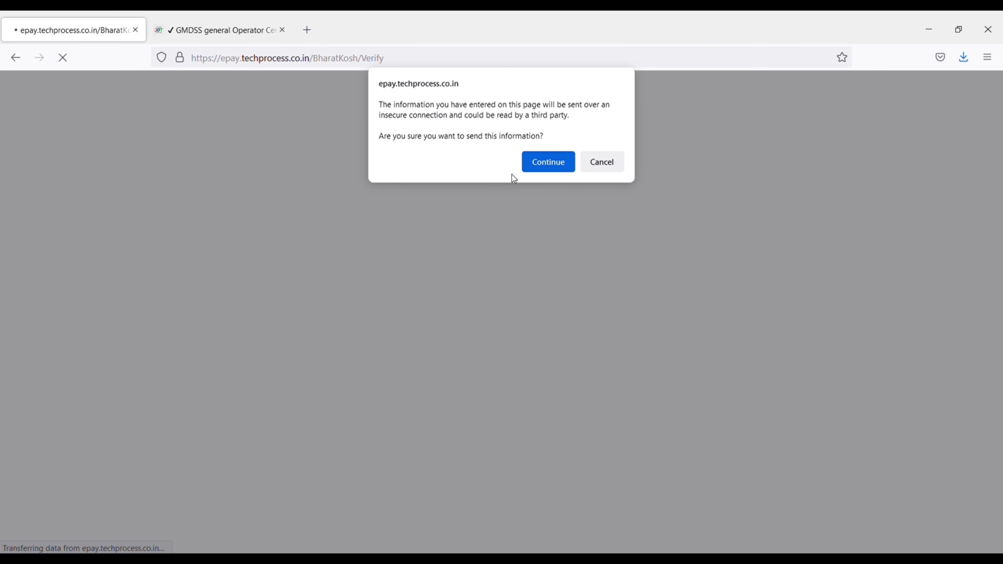
click(547, 167)
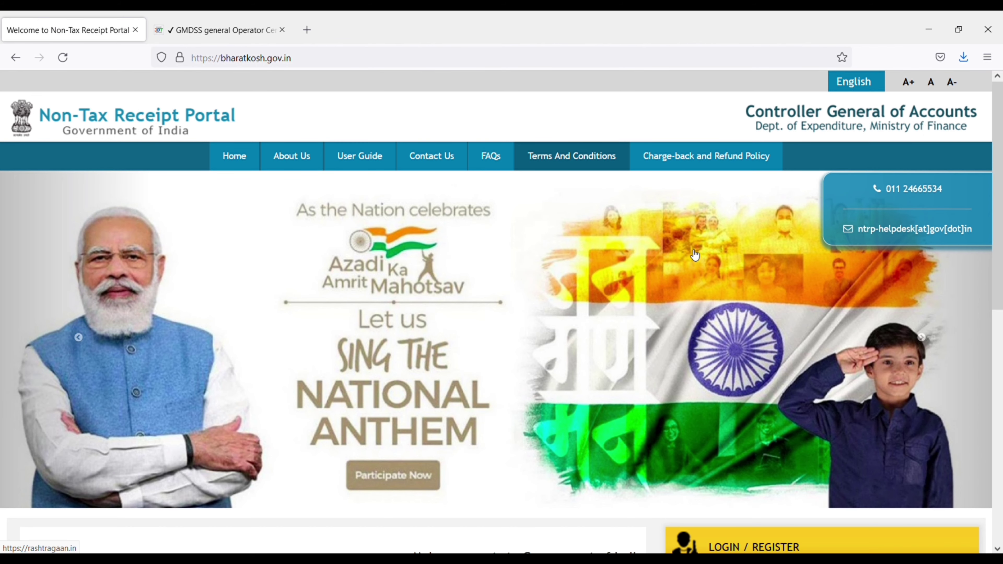
- Enter the account password and captcha, submit the login, and retype the password after the error
scroll(464, 306, down, 5)
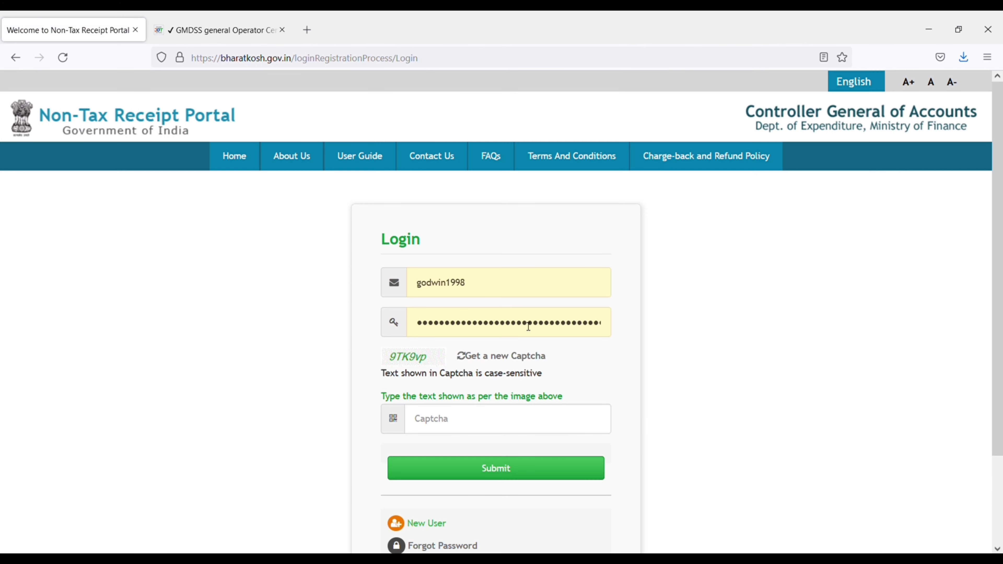
double_click(529, 323)
text(••••)
key(ctrl+v)
click(476, 414)
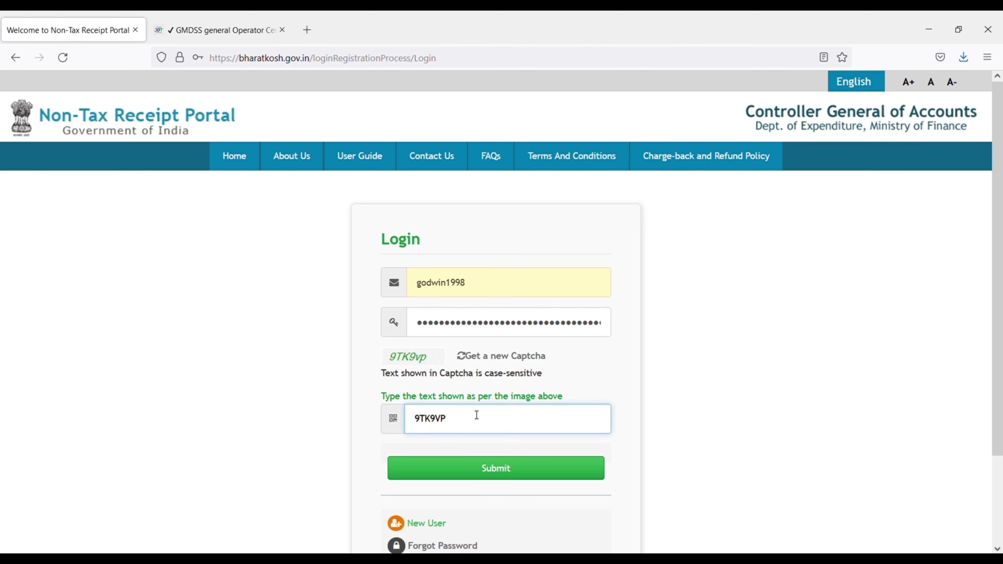
click(490, 467)
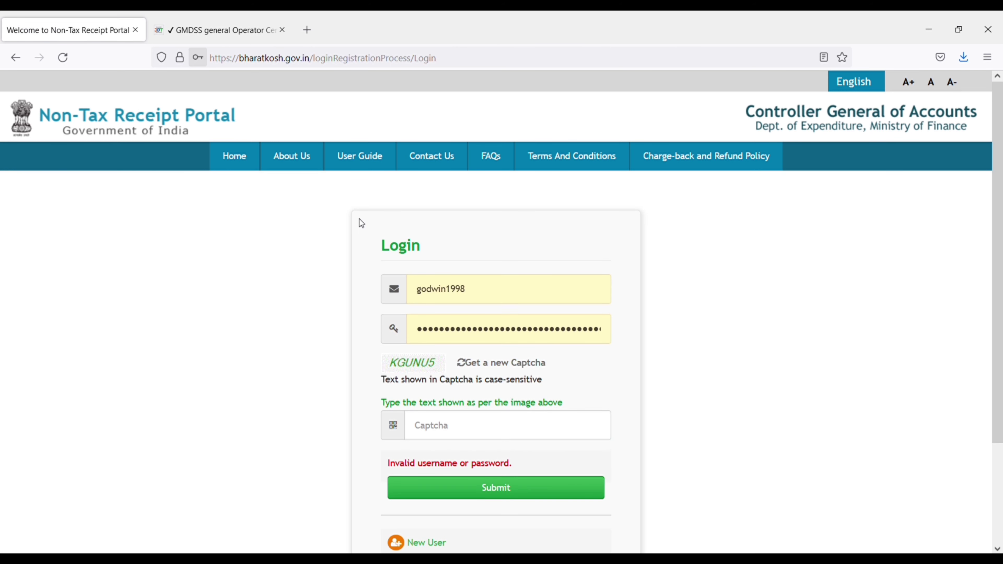
double_click(513, 343)
text(•)
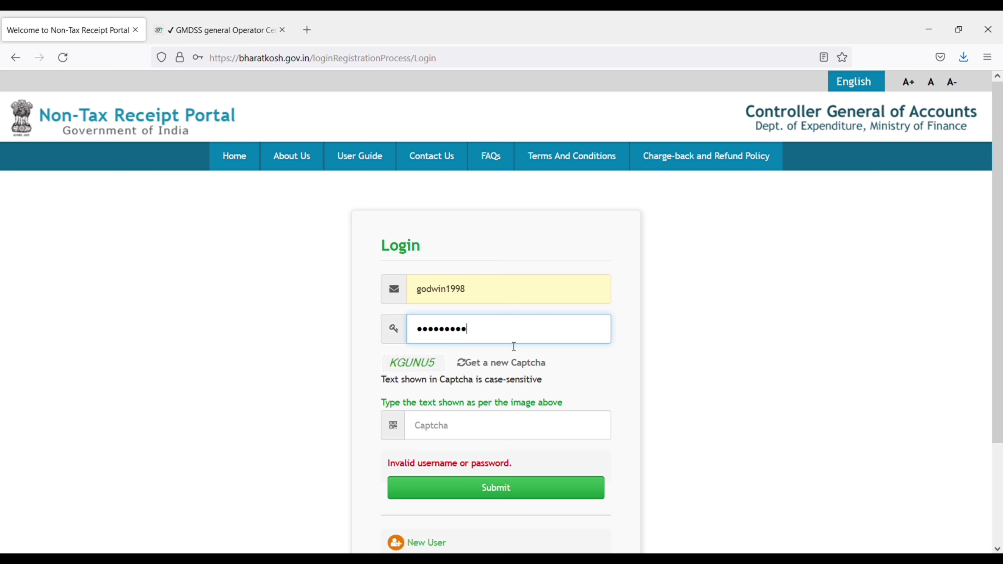
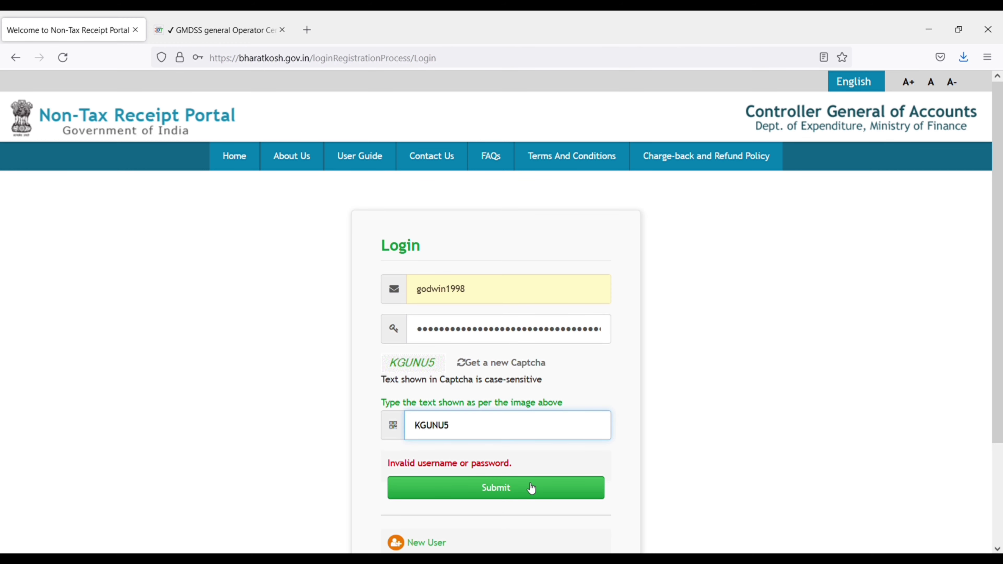
- Sign in to Bharatkosh and paste the successful payment's transaction number into Transaction Ref No
click(532, 488)
click(575, 162)
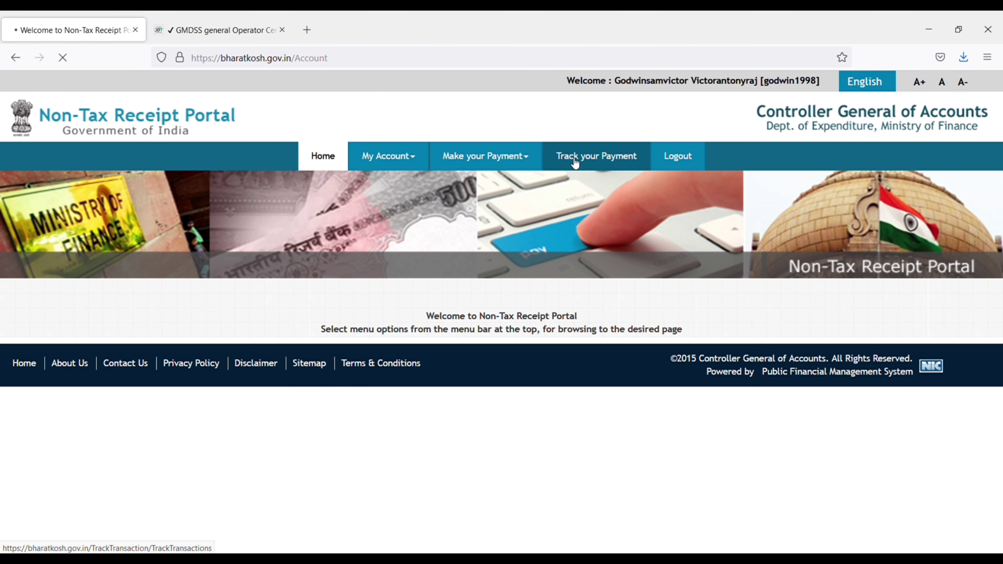
scroll(999, 396, down, 8)
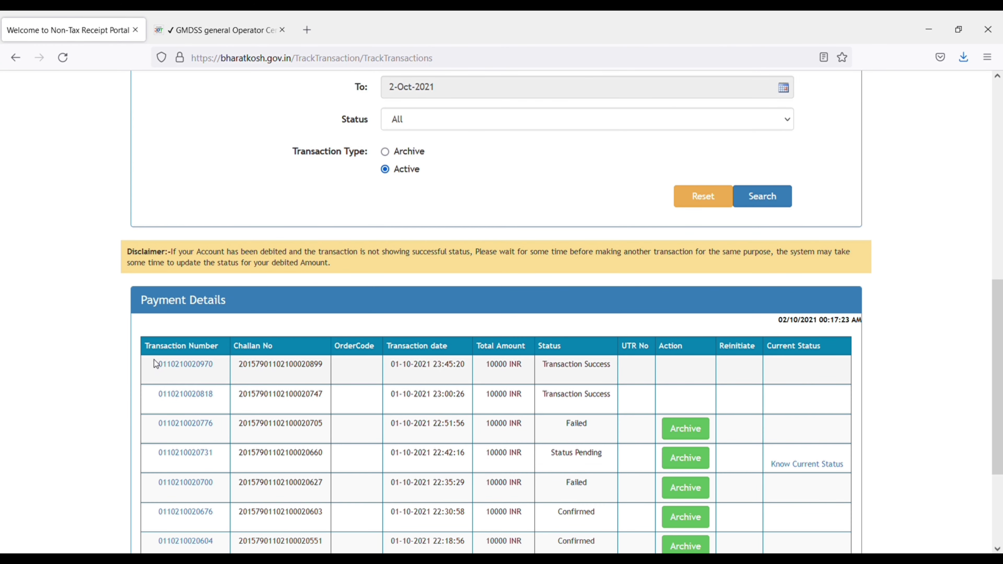
drag(157, 367, 219, 371)
key(ctrl+c)
key(ctrl+Tab)
drag(478, 416, 356, 413)
key(ctrl+v)
- Copy the first payment's challan number into the form's Challan No. field
click(87, 31)
drag(243, 368, 332, 368)
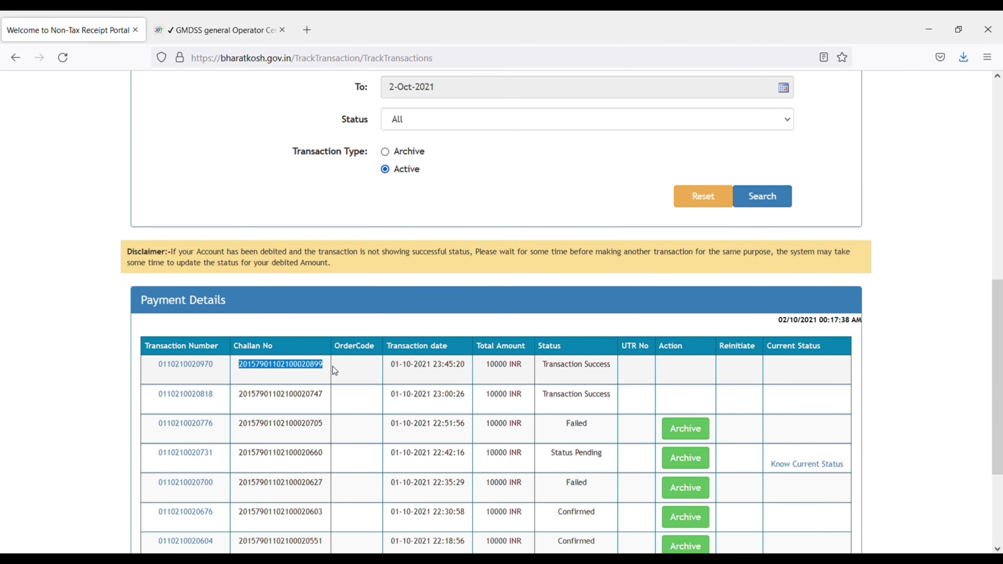
key(ctrl+Tab)
double_click(483, 458)
key(ctrl+v)
- Add the licence fee payment details to the fee grid, then save and validate the draft
scroll(484, 457, down, 3)
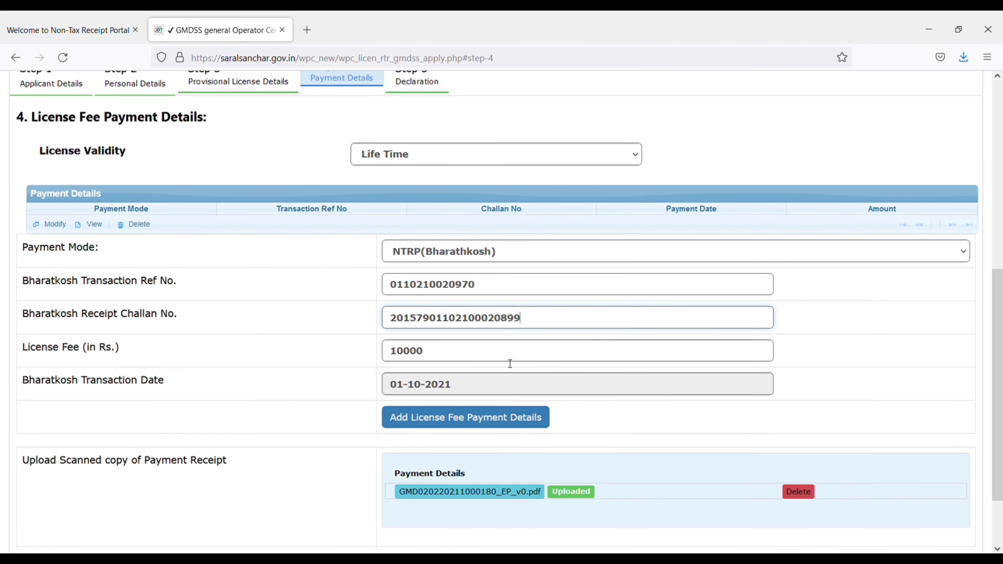
click(466, 417)
click(661, 145)
scroll(291, 511, down, 3)
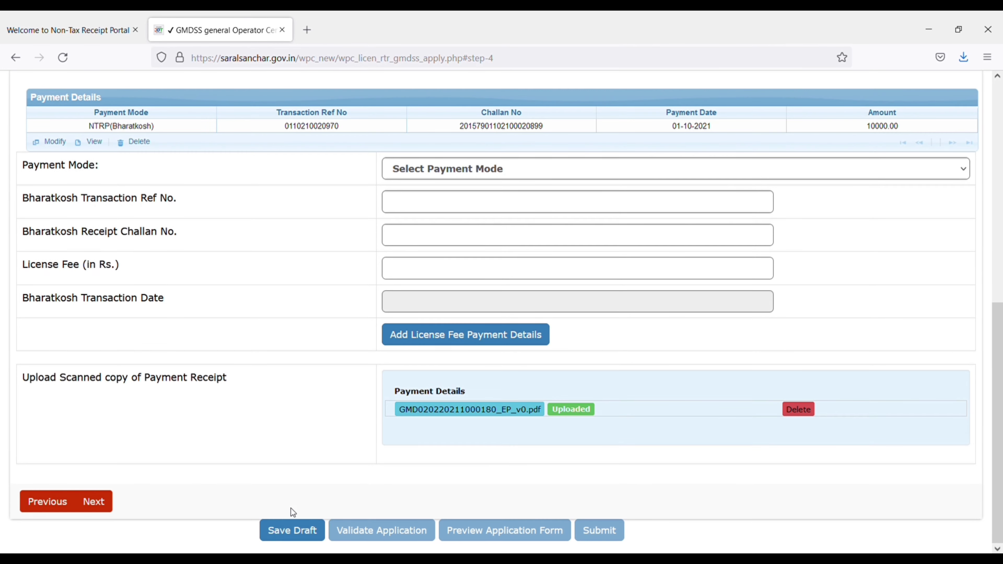
click(292, 530)
click(380, 531)
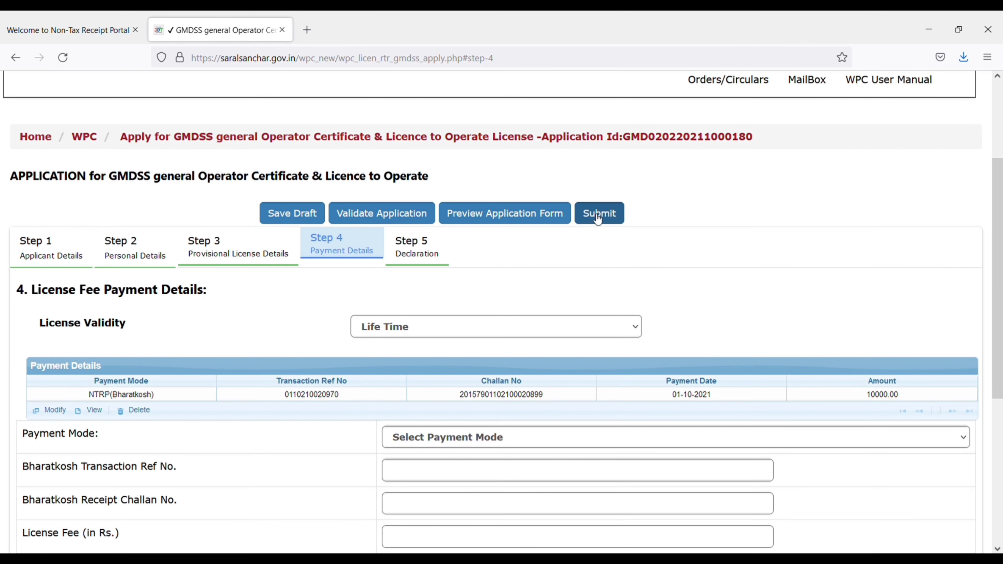
- Accept the Step 5 declaration, re-save, validate, preview and submit the GMDSS application
click(410, 243)
click(23, 462)
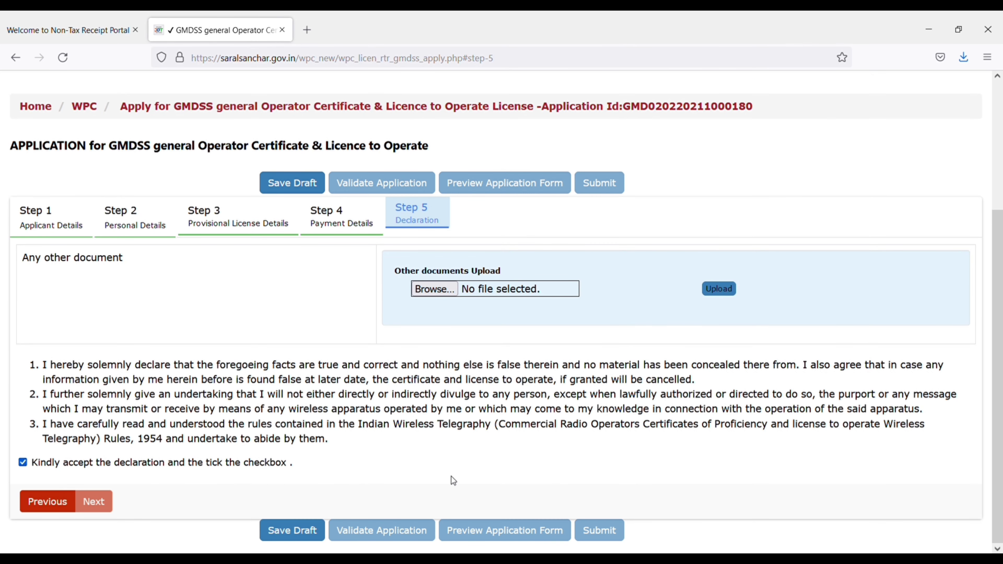
click(292, 530)
click(380, 530)
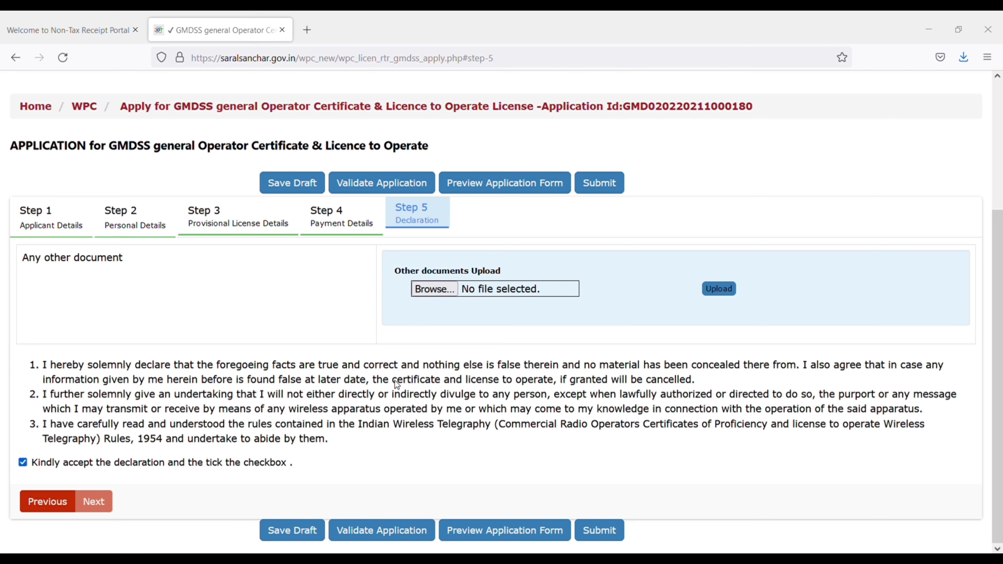
click(557, 530)
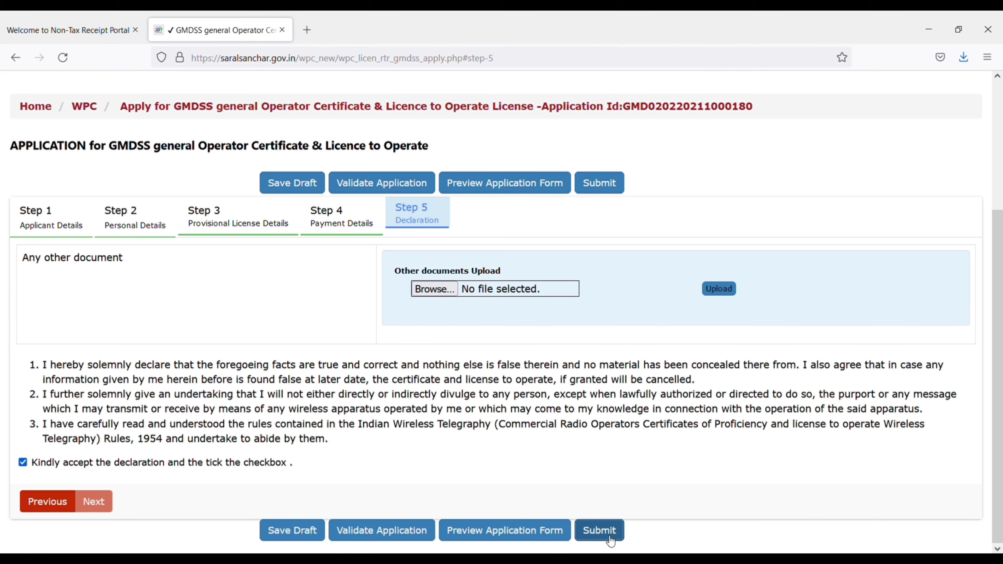
click(588, 531)
click(658, 152)
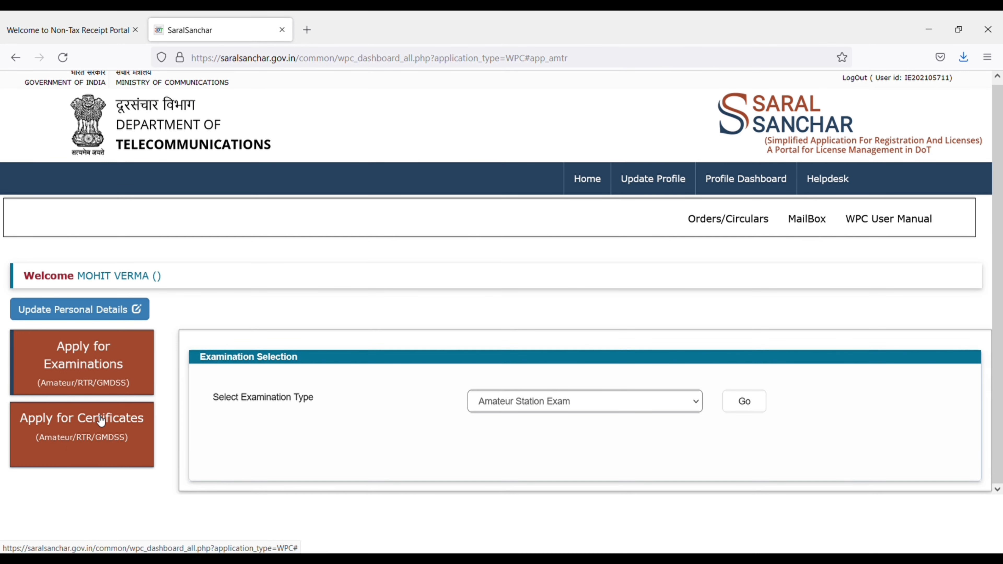
- List Current Applications for the GMDSS operator licence under Apply for Certificates
click(101, 419)
click(922, 440)
click(548, 483)
click(512, 522)
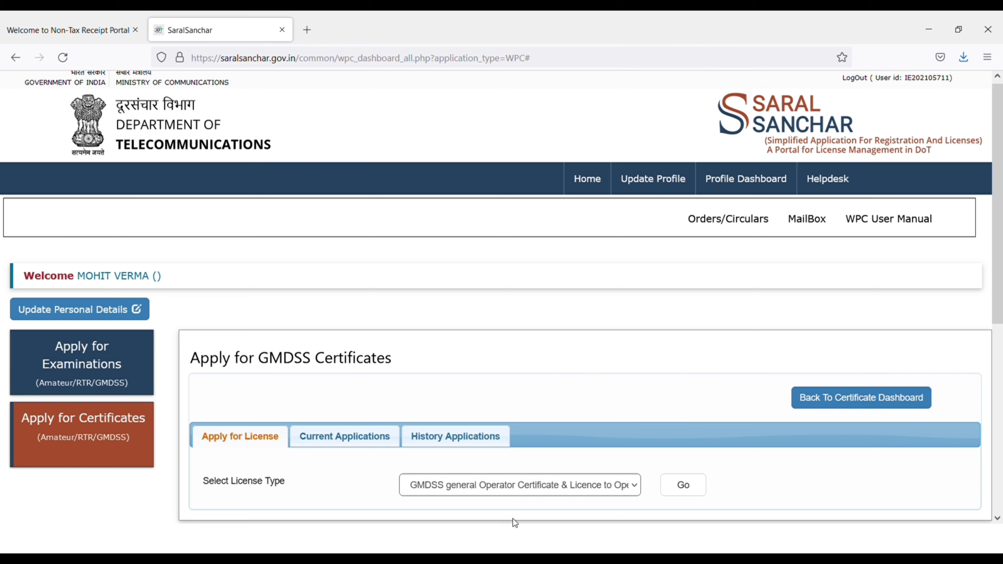
click(348, 435)
scroll(975, 400, down, 3)
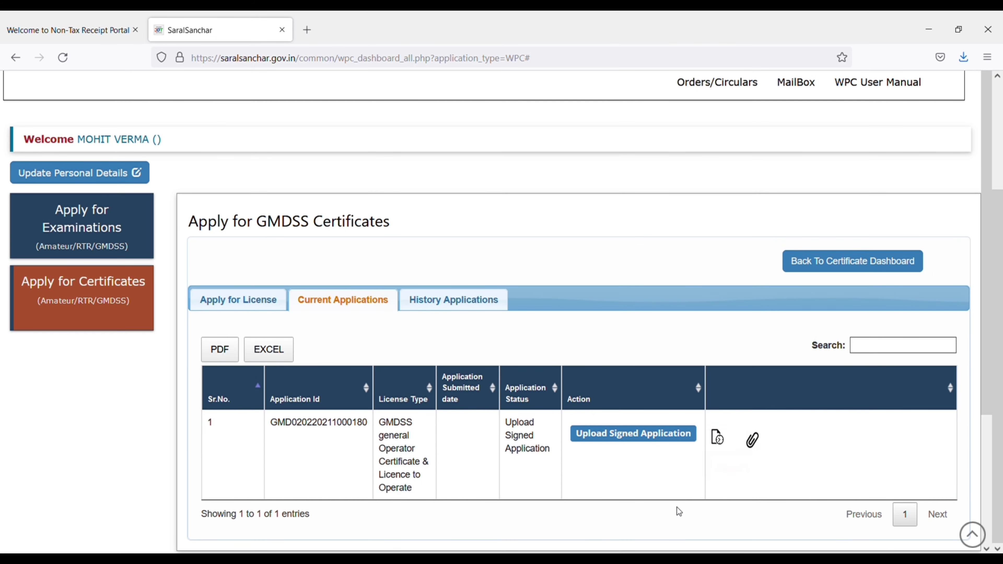
key(alt)
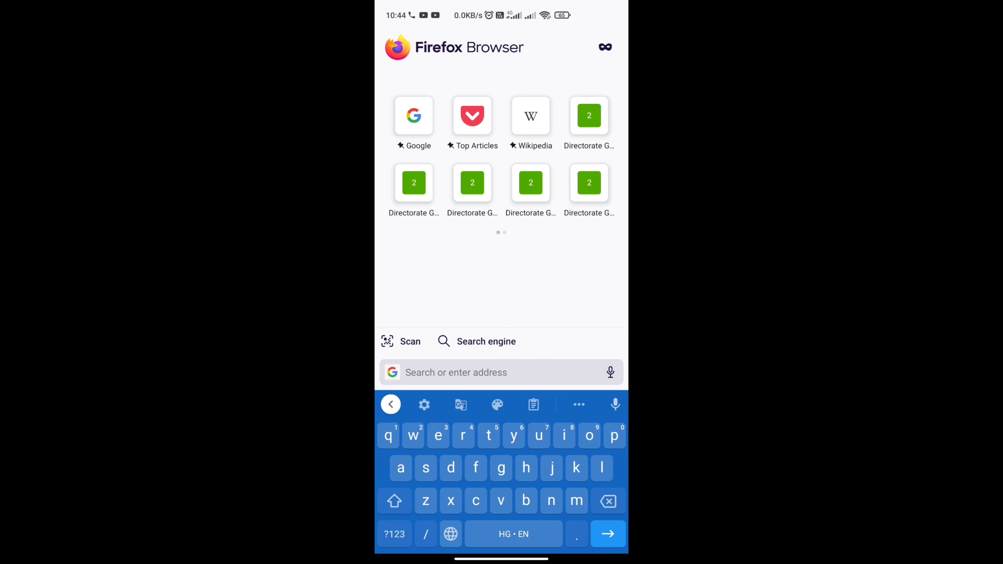
- Search 'saral sanchar' in phone Firefox, open the official portal and reach its login form
text(saral)
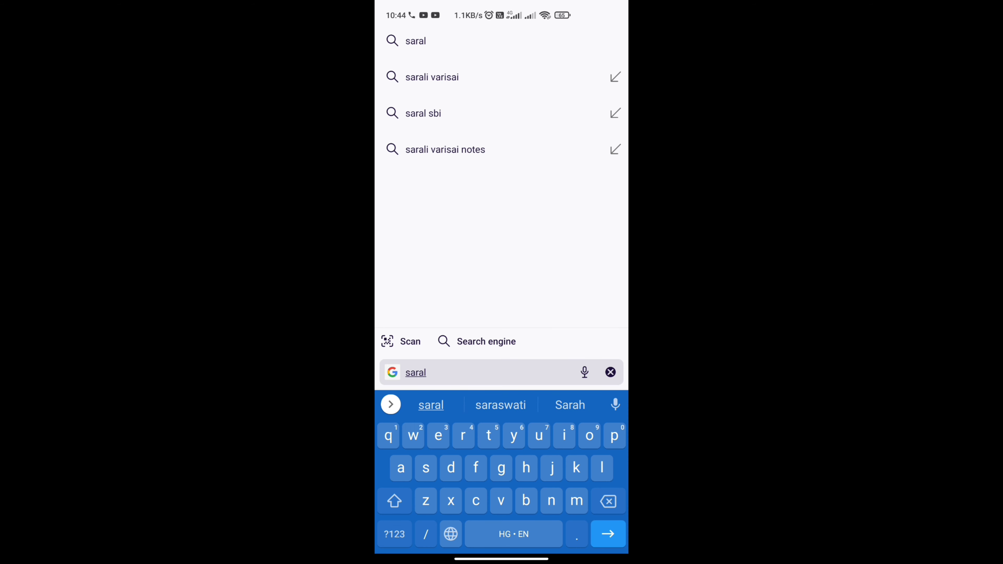
text(sa)
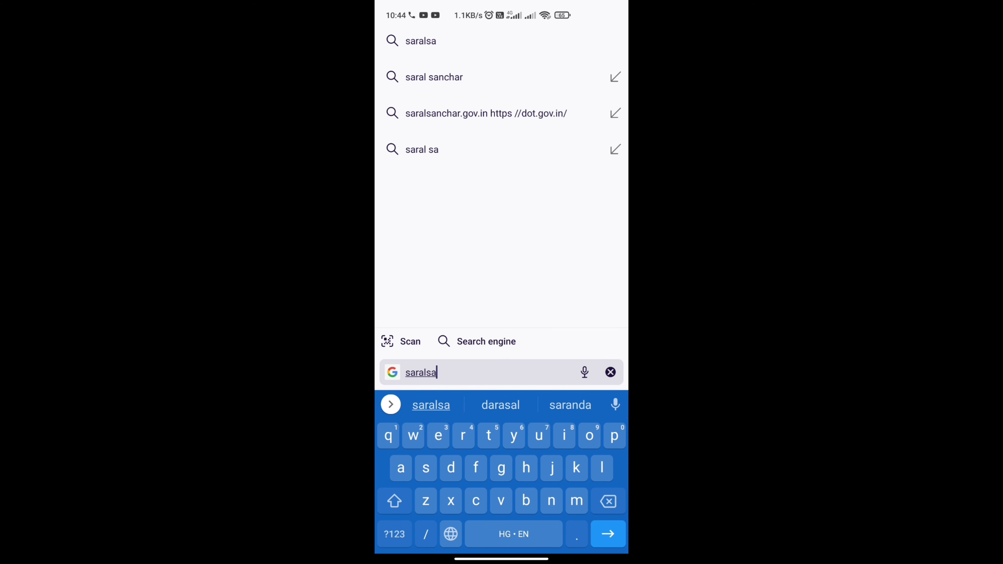
click(433, 77)
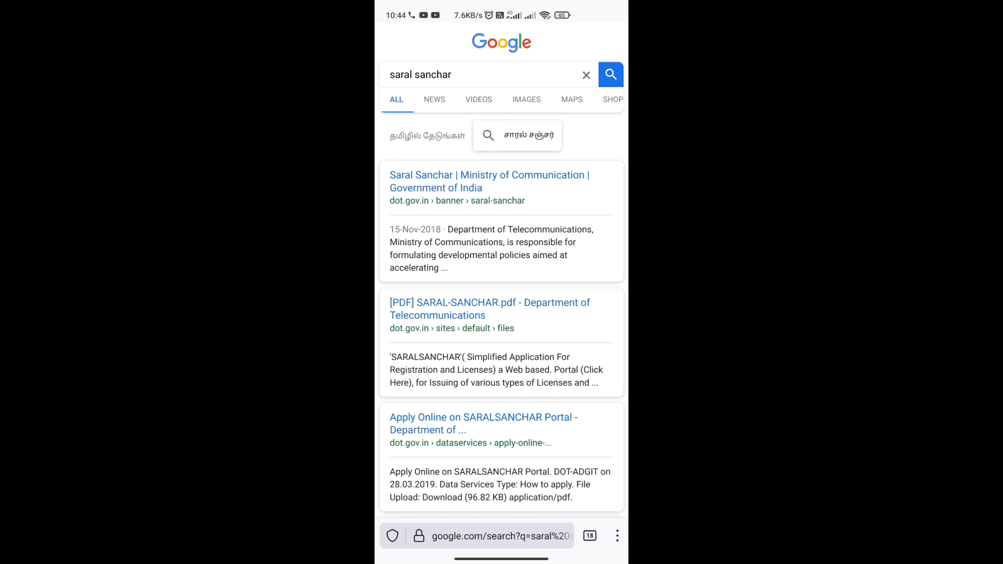
click(489, 181)
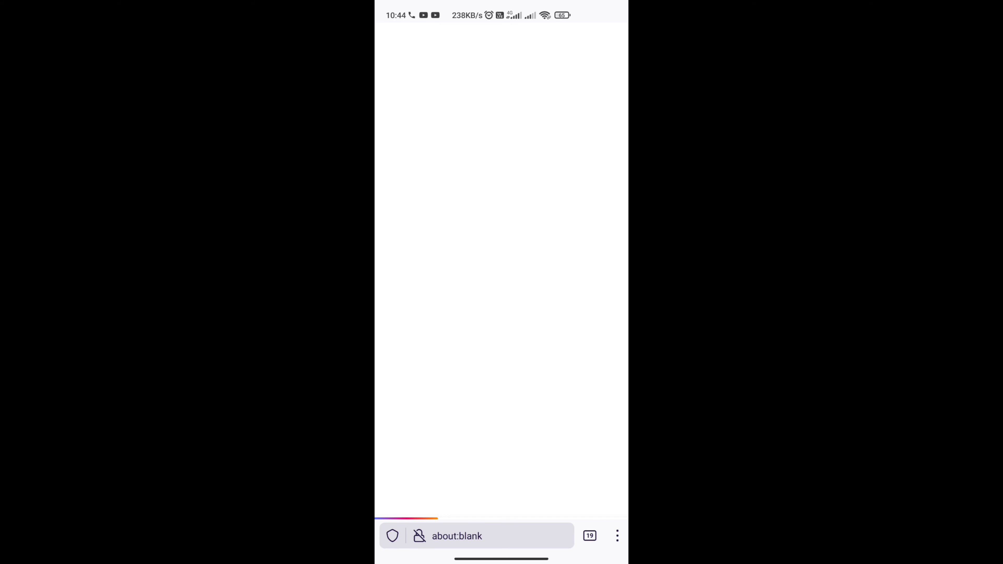
scroll(501, 276, down, 10)
click(499, 371)
scroll(502, 277, down, 2)
click(501, 364)
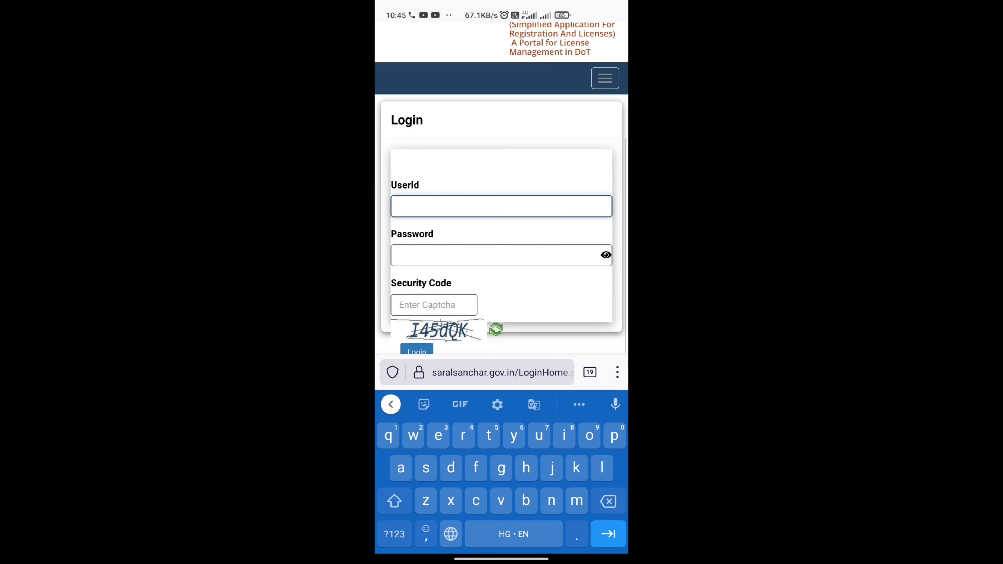
- Switch Firefox to the desktop version of the Saral Sanchar site
text(h)
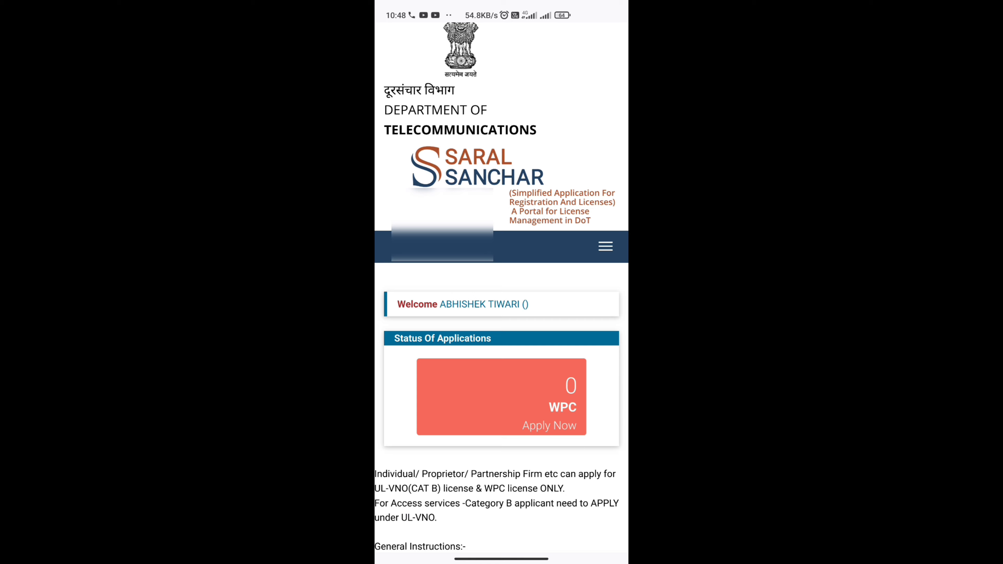
scroll(502, 277, down, 1)
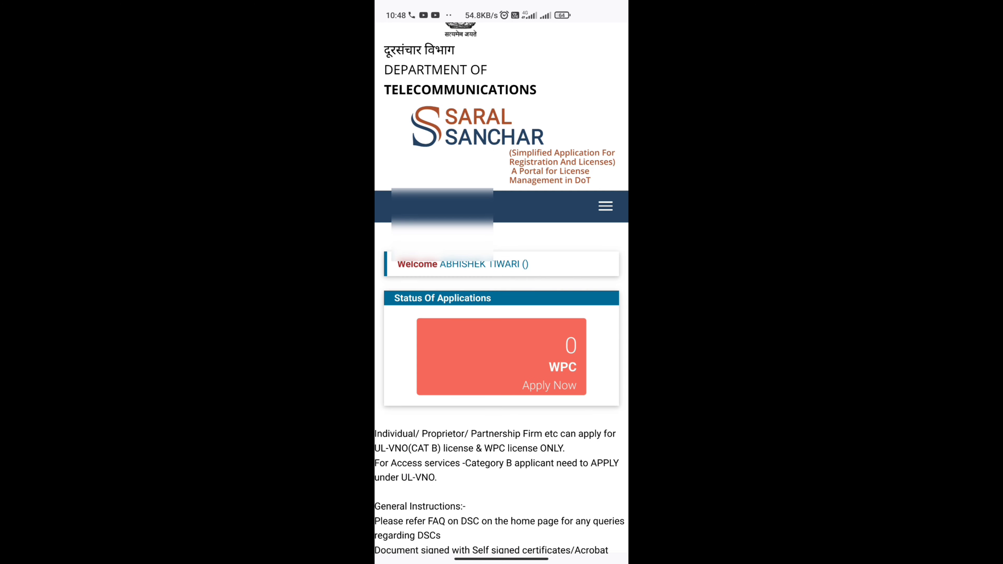
scroll(501, 276, up, 3)
click(617, 536)
click(593, 476)
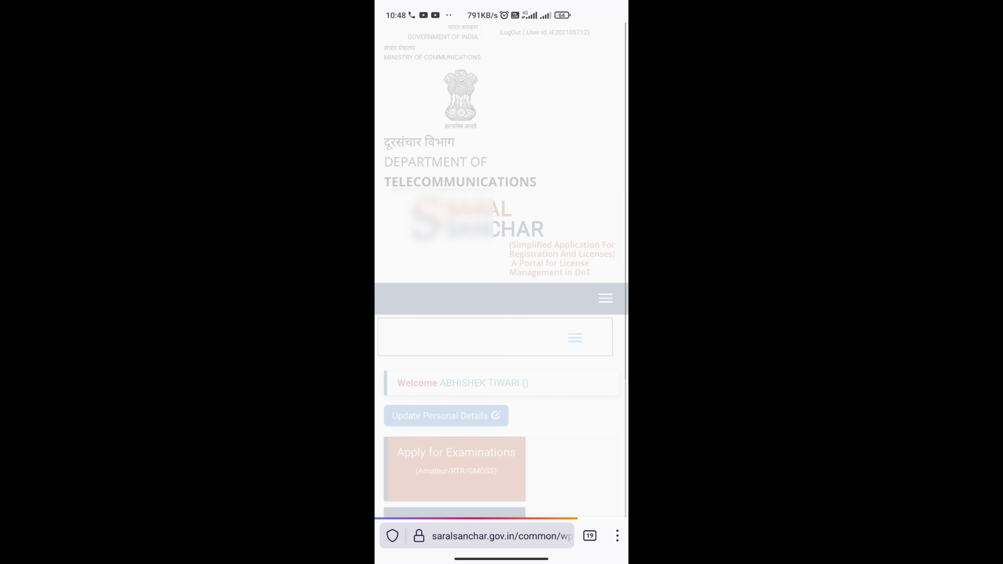
drag(502, 7, 502, 356)
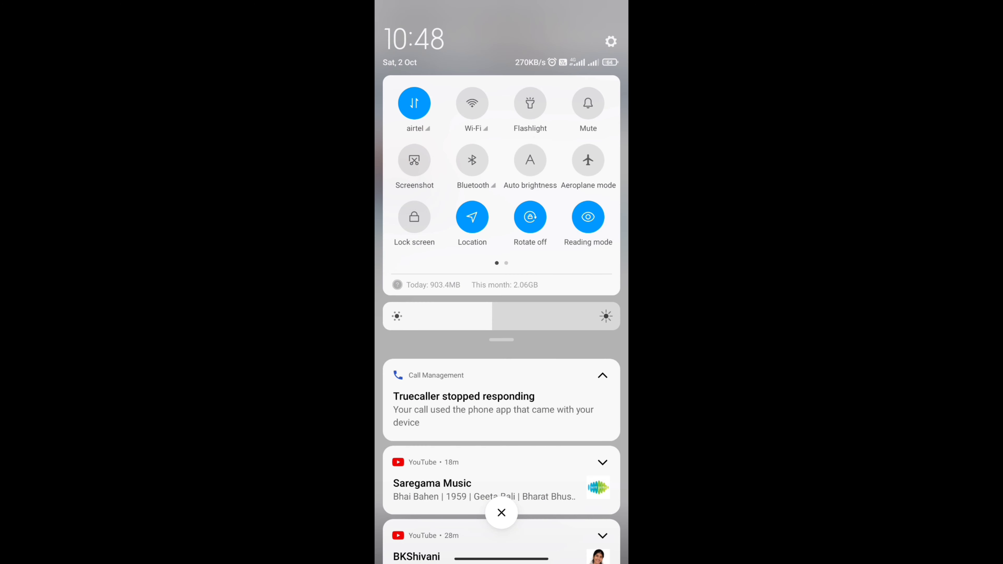
drag(501, 395, 501, 237)
drag(502, 474, 501, 119)
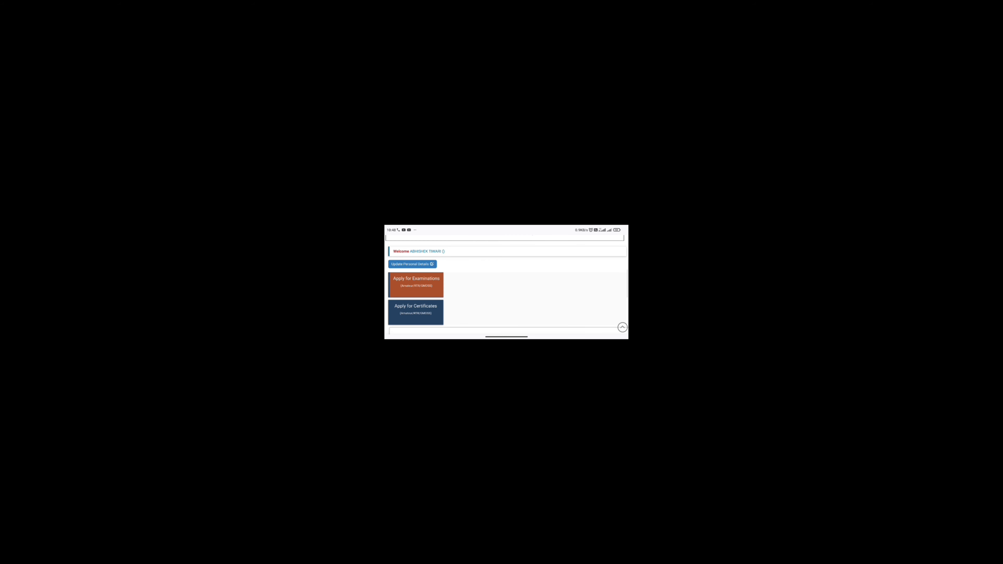
scroll(506, 284, up, 5)
scroll(506, 285, down, 5)
- Go to Apply for Certificates > GMDSS > Current Applications and open Upload Signed Application
click(415, 299)
scroll(505, 284, down, 1)
click(584, 284)
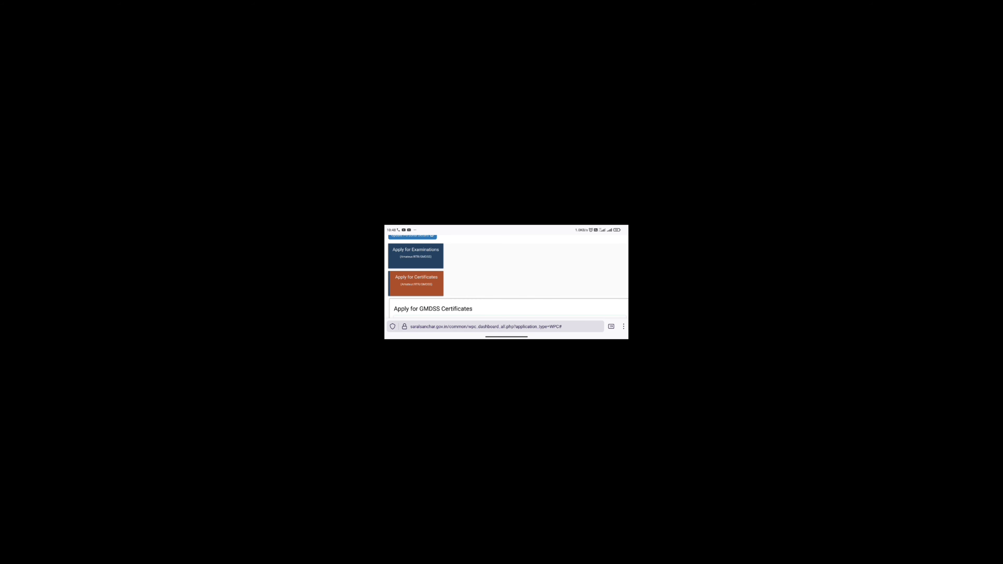
scroll(506, 284, down, 1)
click(450, 246)
scroll(506, 284, down, 3)
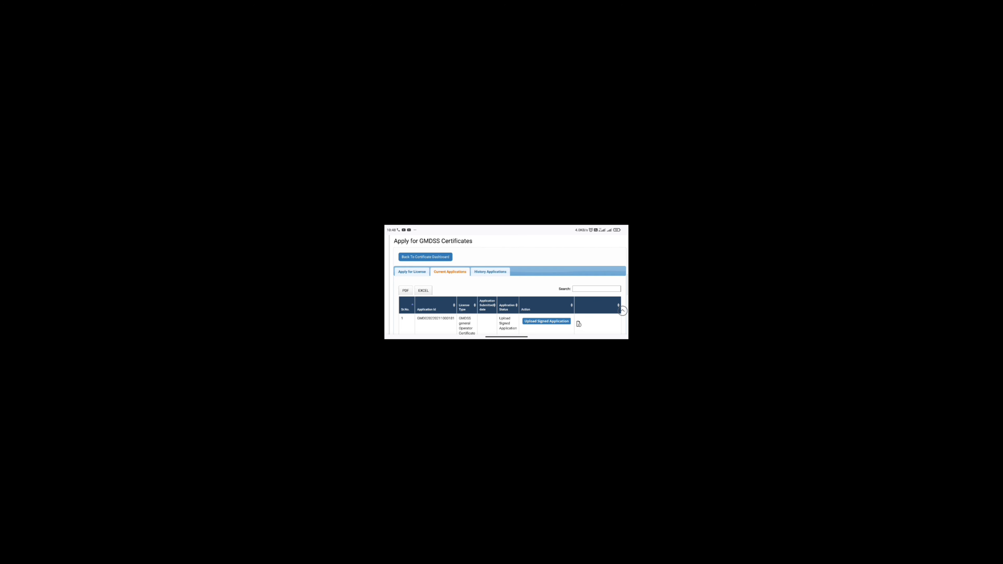
click(546, 280)
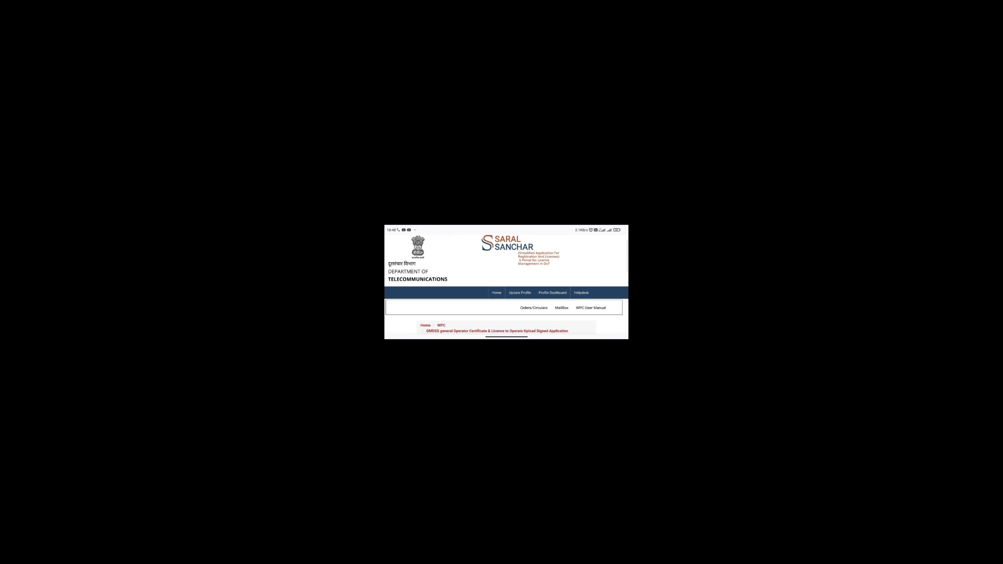
- Browse for and attach the signed application PDF
scroll(506, 284, down, 3)
scroll(506, 284, down, 1)
click(435, 302)
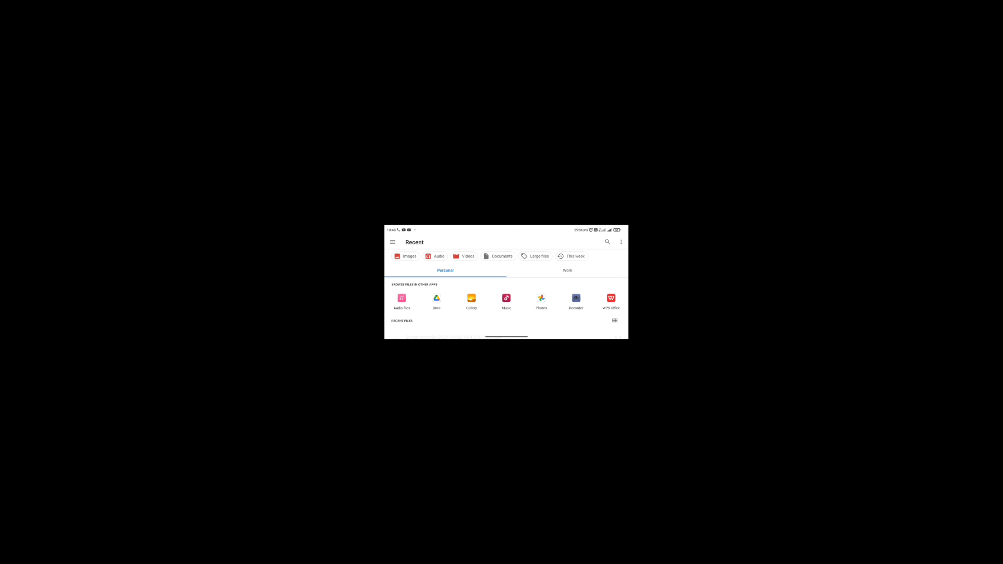
scroll(506, 292, down, 3)
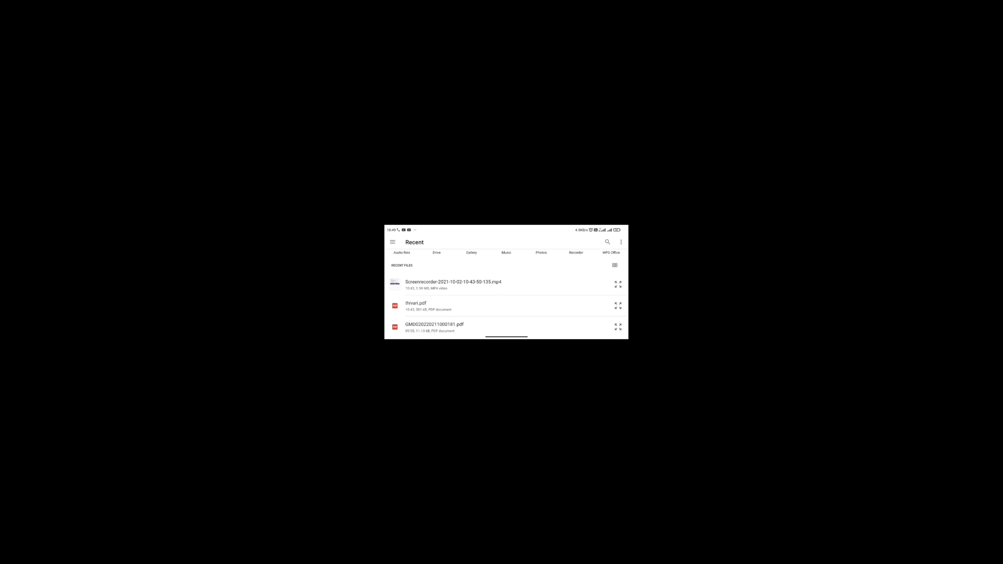
click(416, 305)
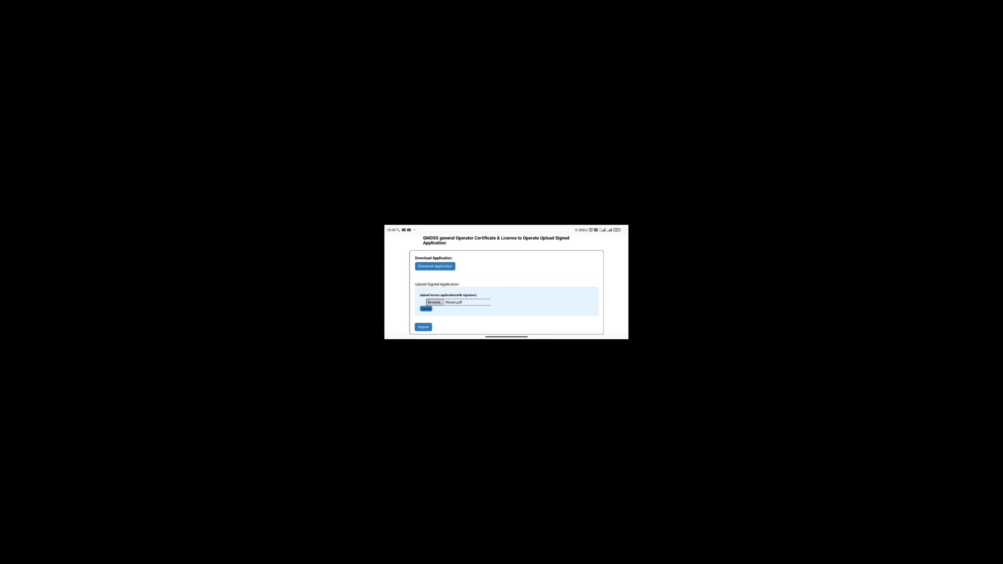